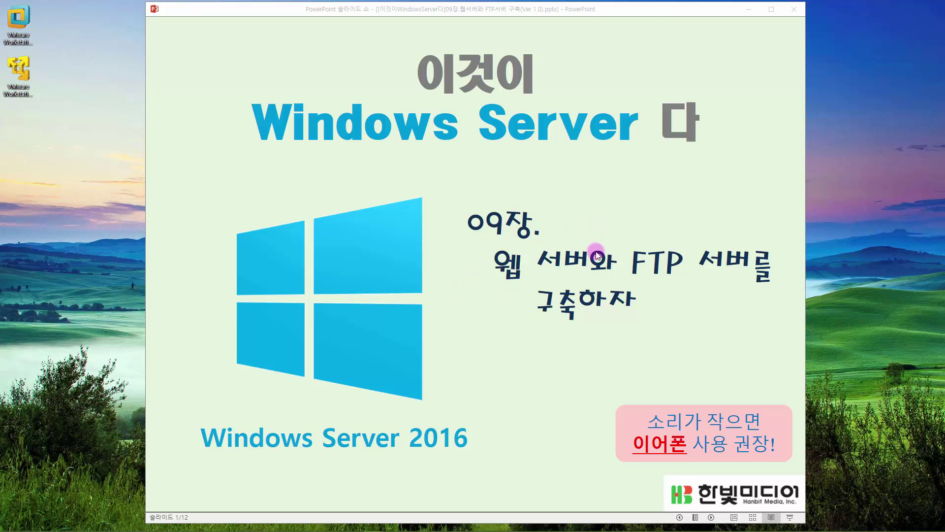
pyautogui.click(604, 182)
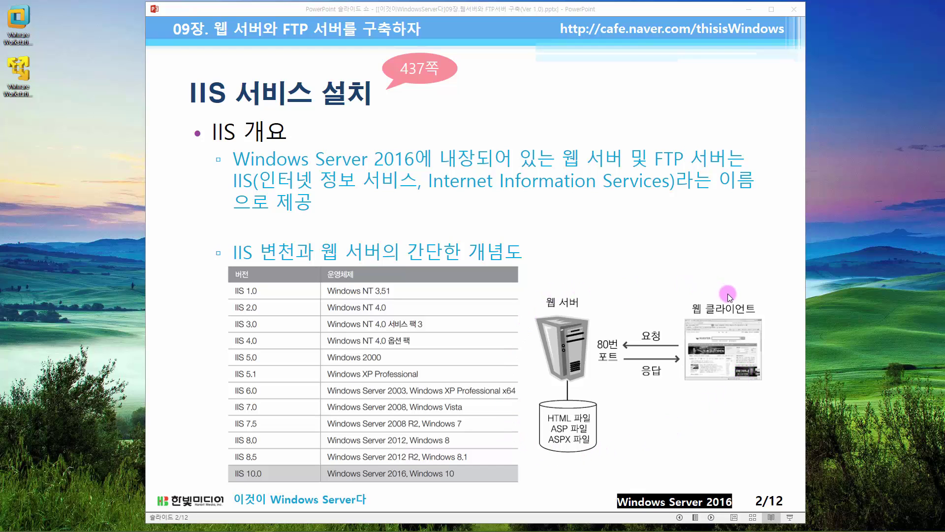
pyautogui.click(742, 378)
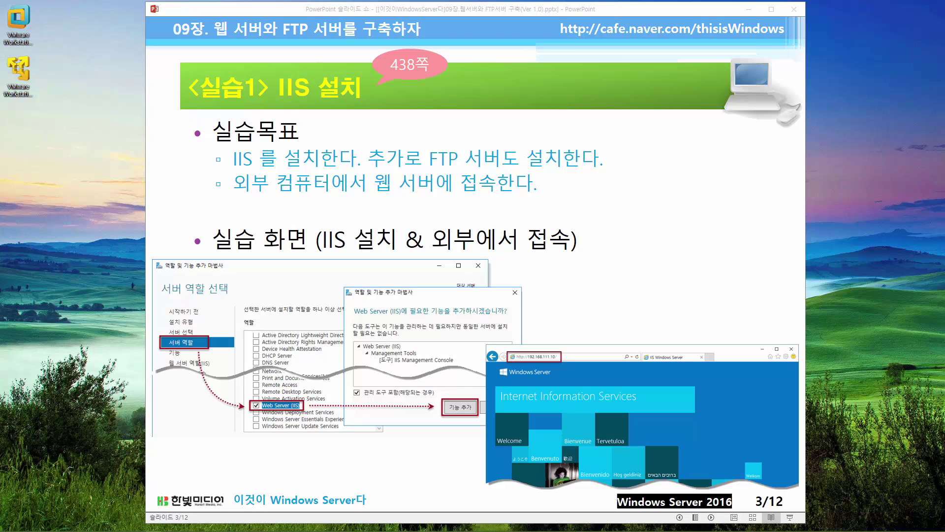
# Switch to VMware Workstation and restore the FIRST virtual machine to its "설정 완료" snapshot
pyautogui.hotkey('alt', 'Tab')
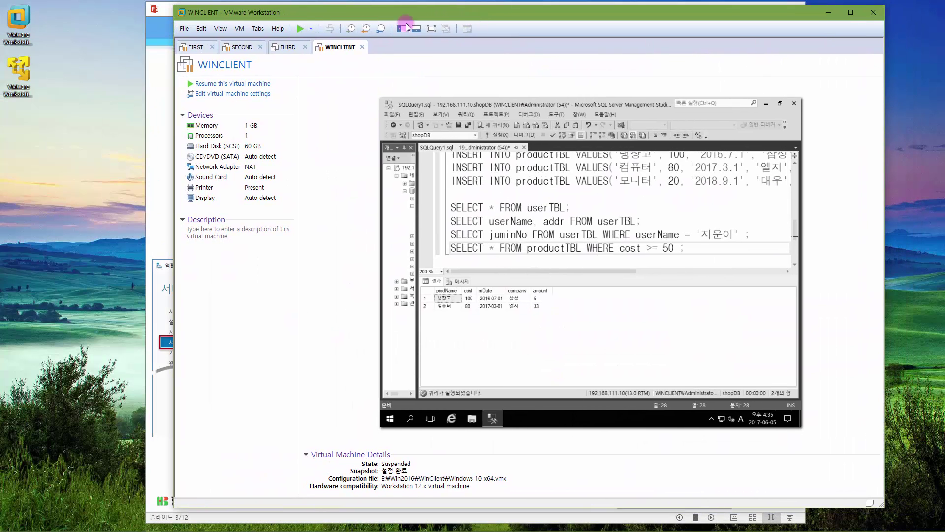
pyautogui.click(202, 47)
pyautogui.click(240, 28)
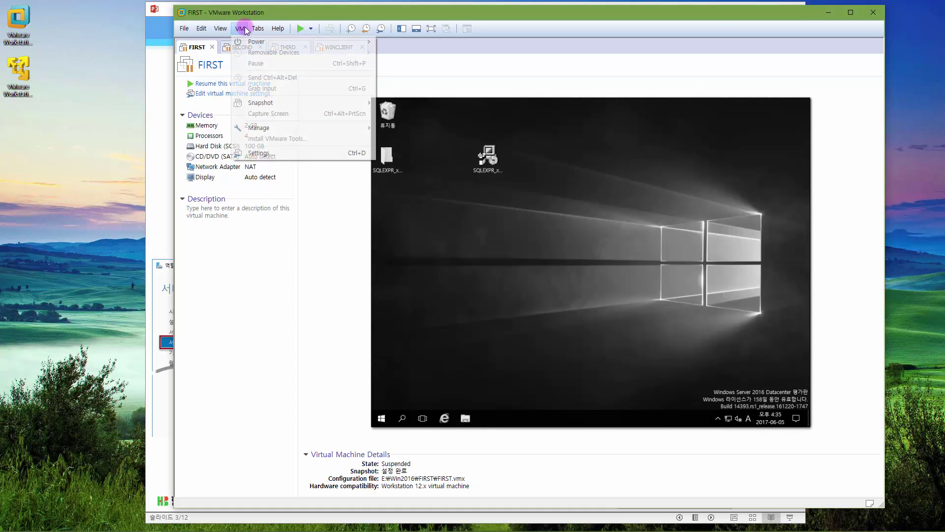
pyautogui.moveTo(281, 103)
pyautogui.click(389, 115)
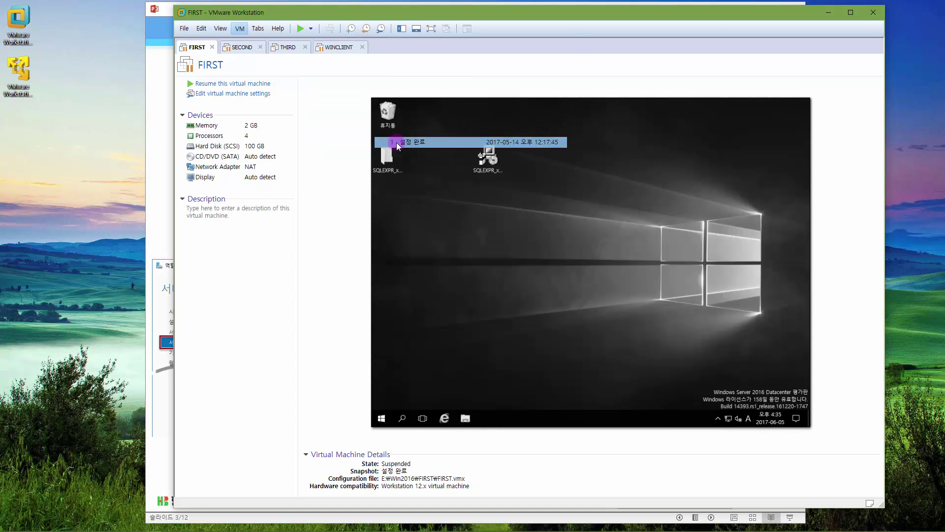
pyautogui.click(551, 277)
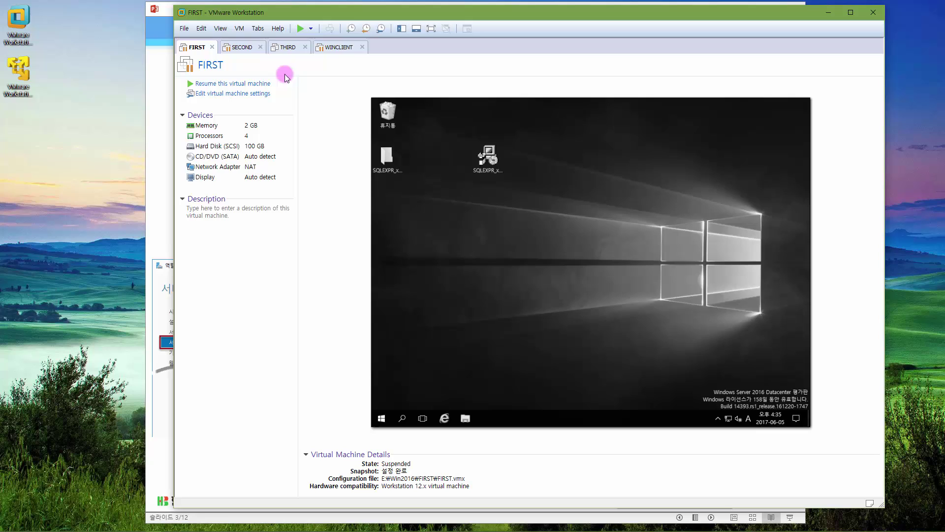
# Restore the SECOND virtual machine to its "설정 완료" snapshot
pyautogui.click(243, 48)
pyautogui.click(239, 28)
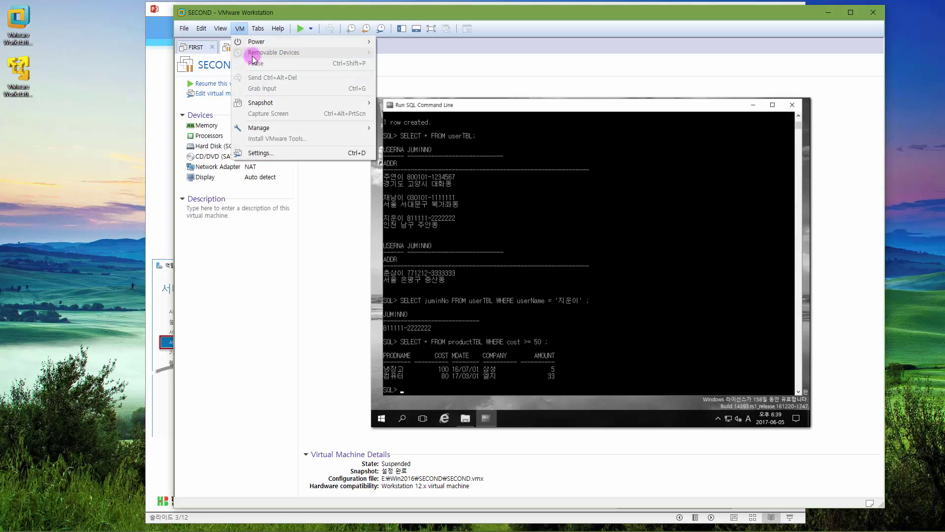
pyautogui.moveTo(272, 105)
pyautogui.click(414, 139)
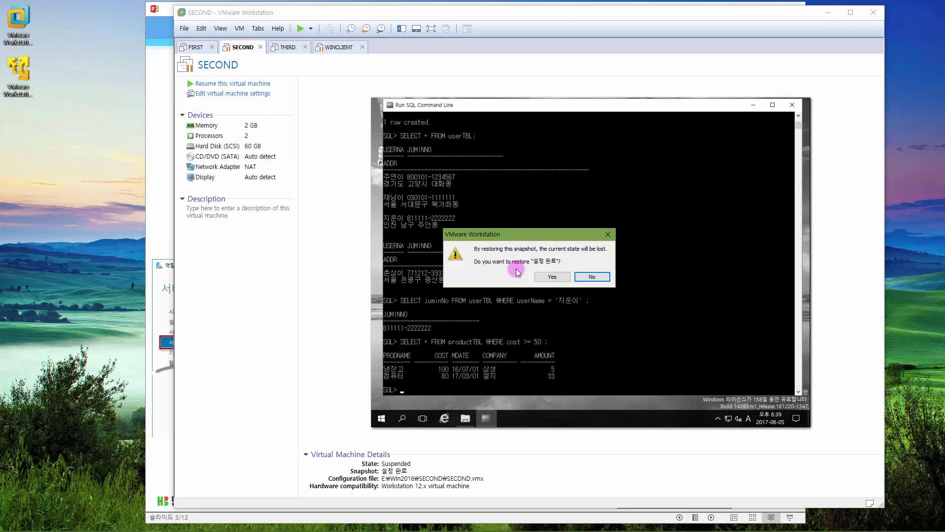
pyautogui.click(550, 276)
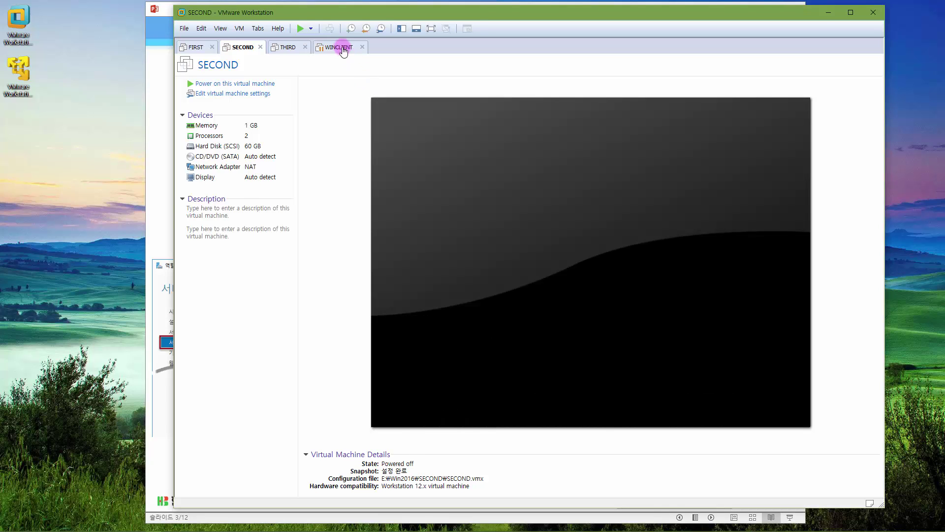
# Restore the WINCLIENT virtual machine to its "설정 완료" snapshot and close VMware Workstation
pyautogui.click(342, 47)
pyautogui.click(240, 28)
pyautogui.moveTo(271, 102)
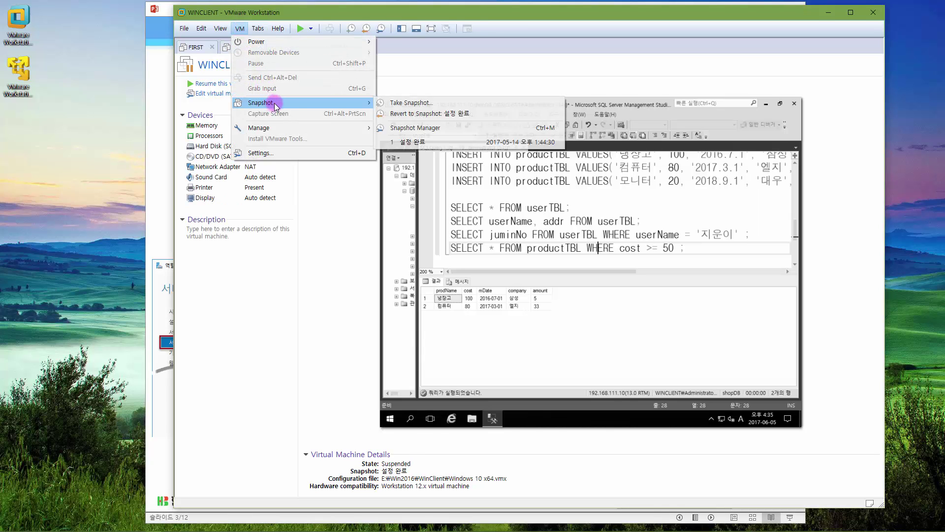
pyautogui.click(438, 143)
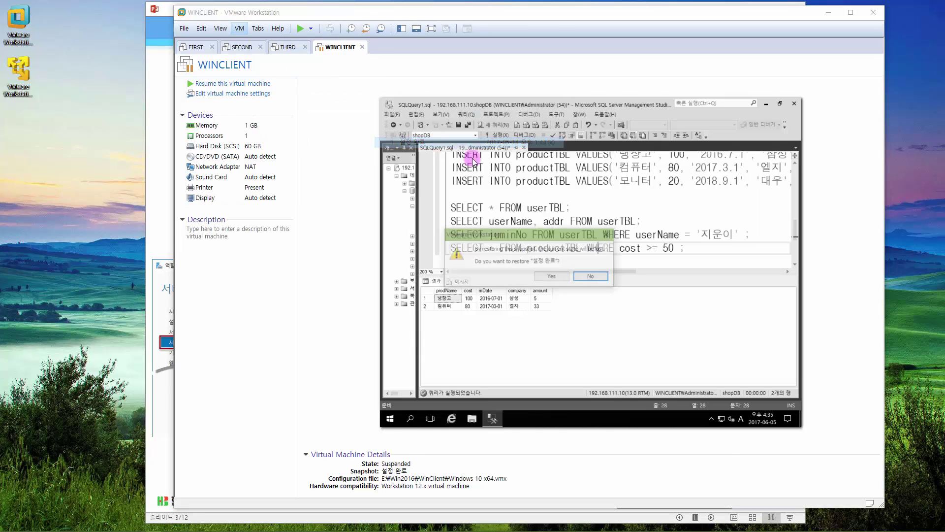
pyautogui.click(550, 276)
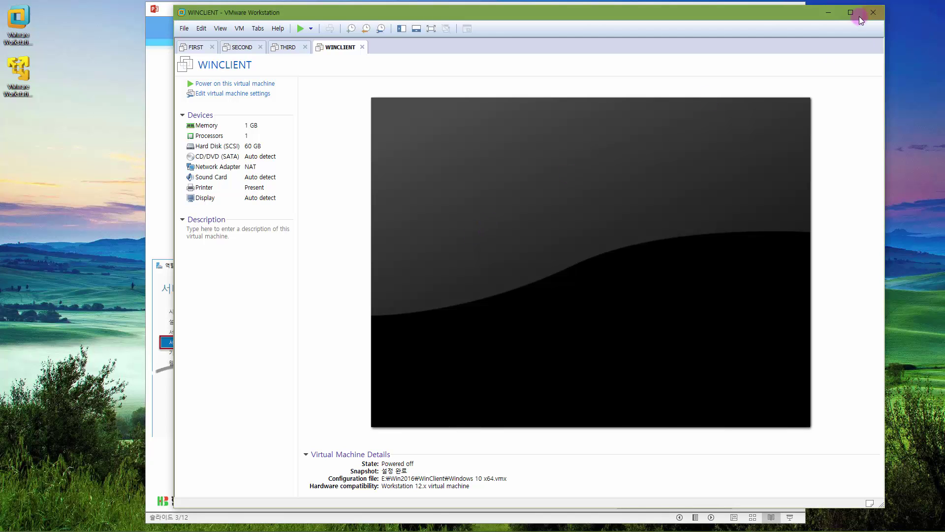
pyautogui.click(872, 15)
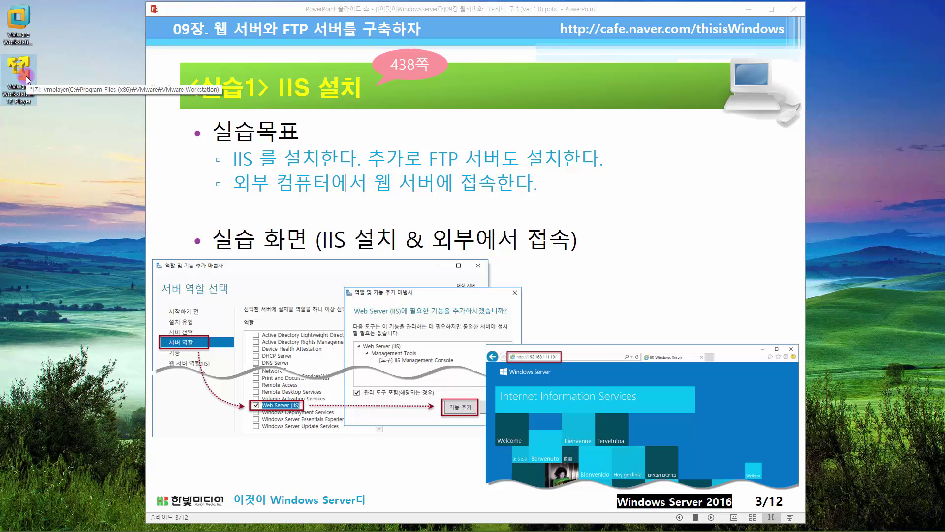
# Start the FIRST virtual machine in VMware Workstation 12 Player and minimize the slide show behind it
pyautogui.doubleClick(27, 79)
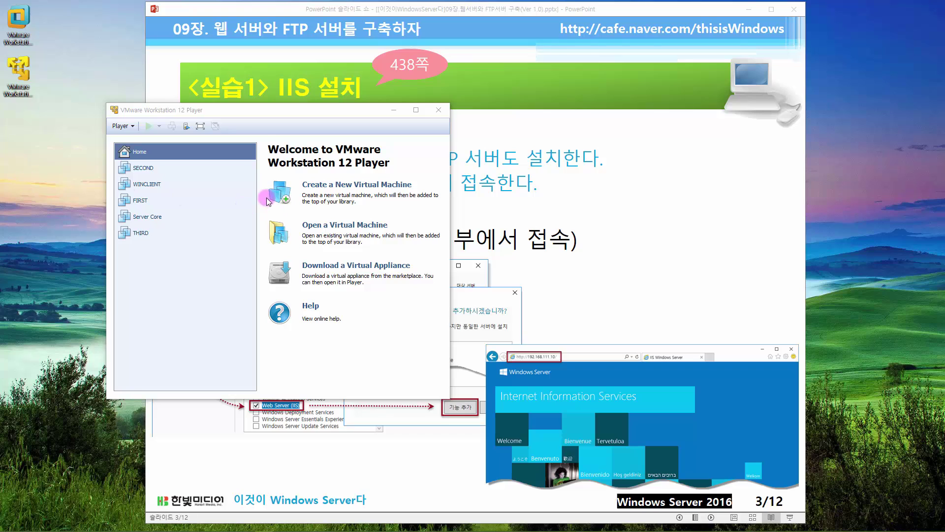
pyautogui.click(147, 201)
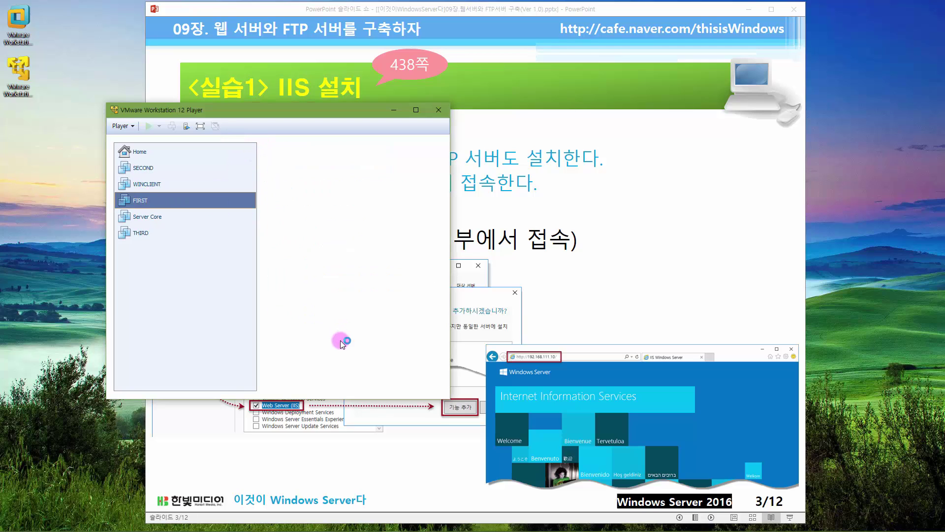
pyautogui.click(324, 349)
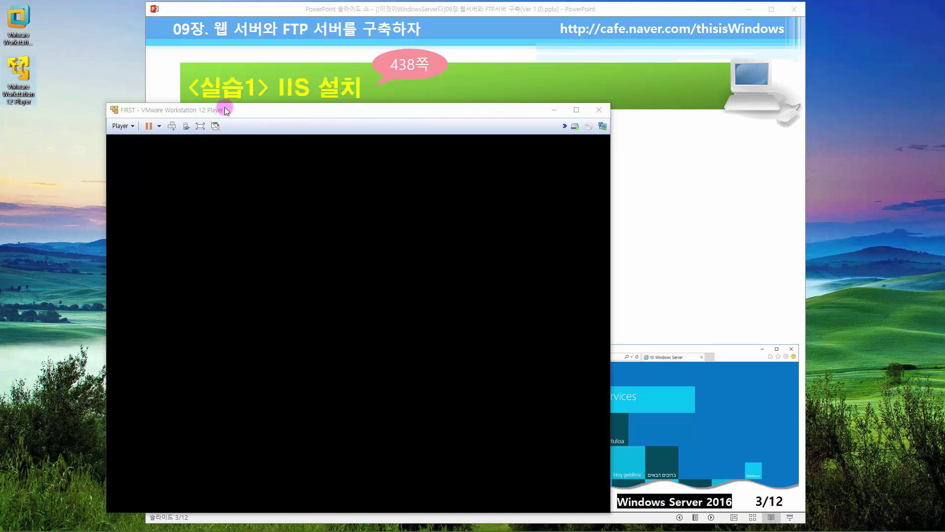
pyautogui.moveTo(209, 113); pyautogui.dragTo(113, 36)
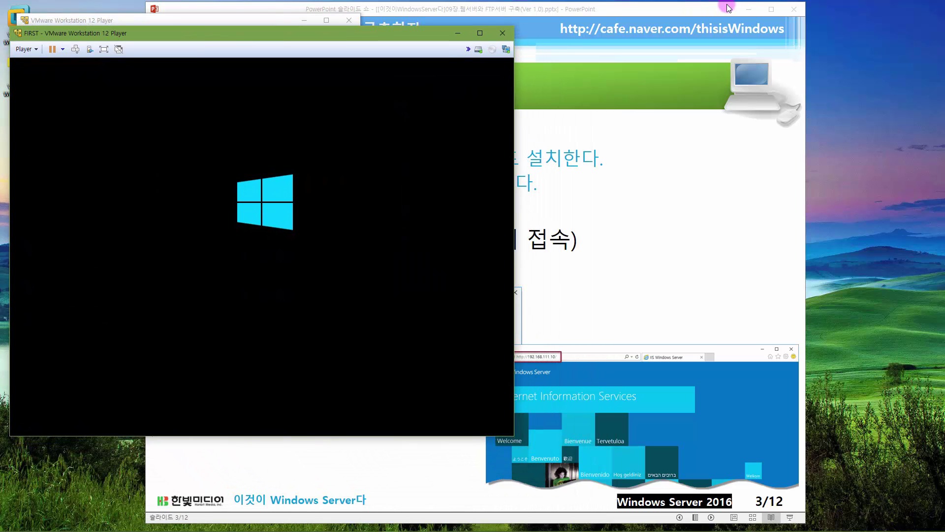
pyautogui.click(749, 10)
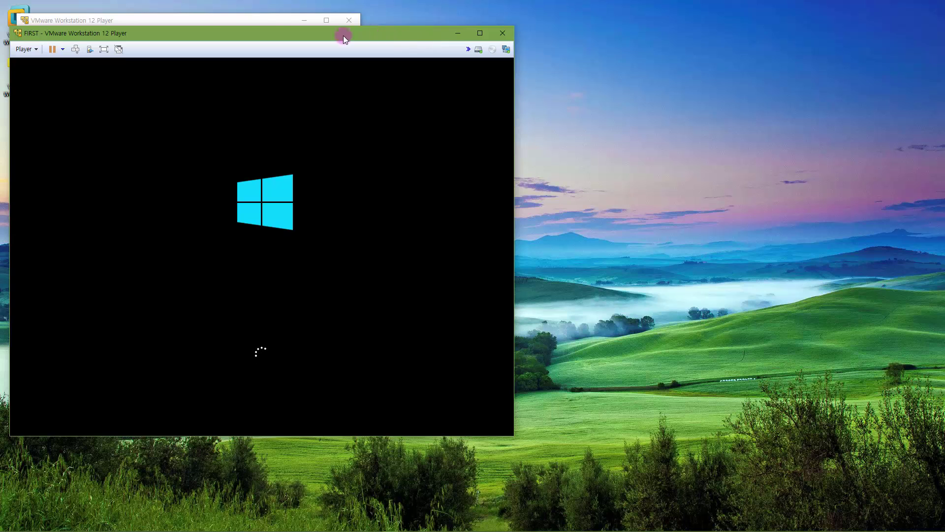
# Start the WINCLIENT virtual machine in the second Player window and place it beside the FIRST window
pyautogui.click(265, 21)
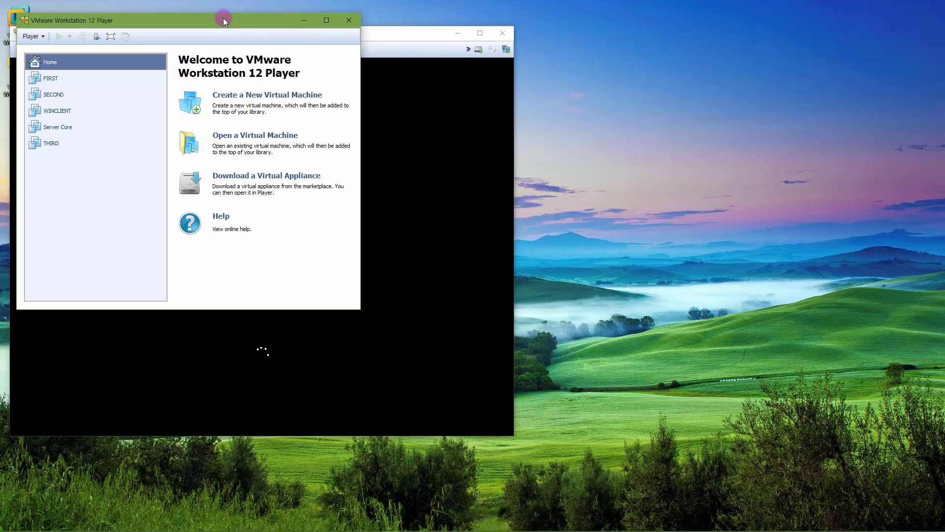
pyautogui.moveTo(223, 18); pyautogui.dragTo(681, 188)
pyautogui.moveTo(327, 43); pyautogui.dragTo(322, 17)
pyautogui.click(551, 288)
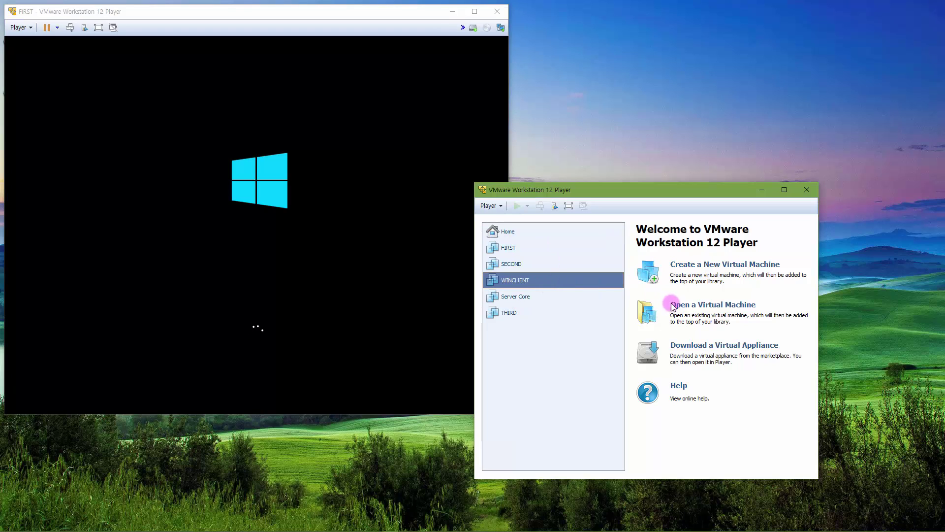
pyautogui.click(687, 426)
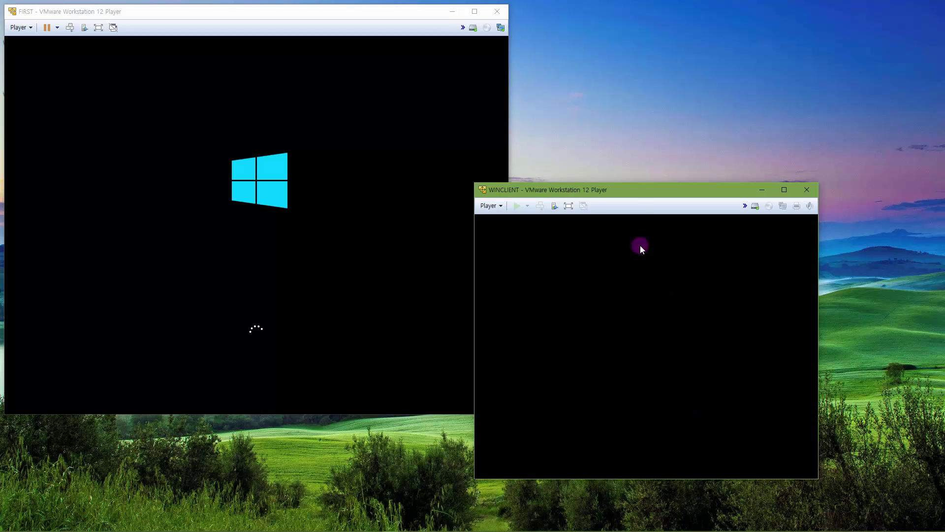
pyautogui.moveTo(627, 190); pyautogui.dragTo(612, 140)
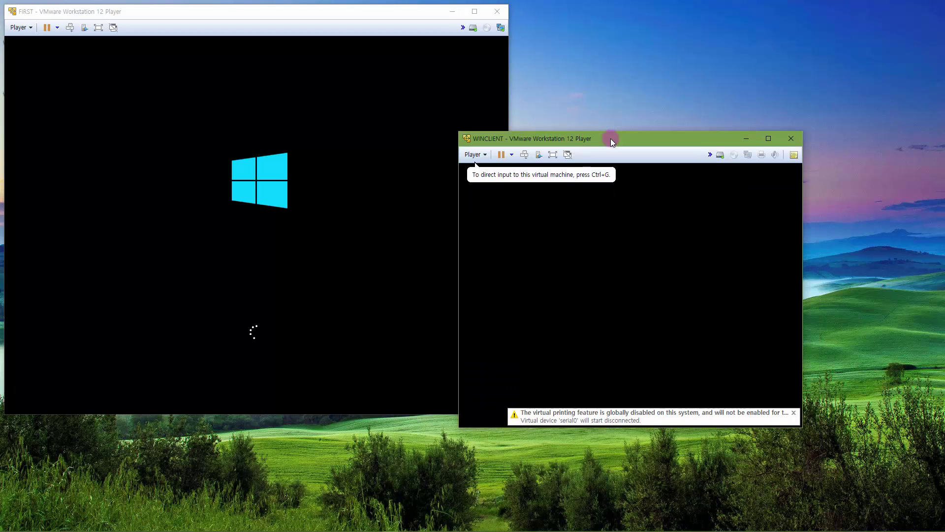
# Send Ctrl+Alt+Delete to the FIRST virtual machine's lock screen and move the WINCLIENT window fully into view
pyautogui.click(268, 14)
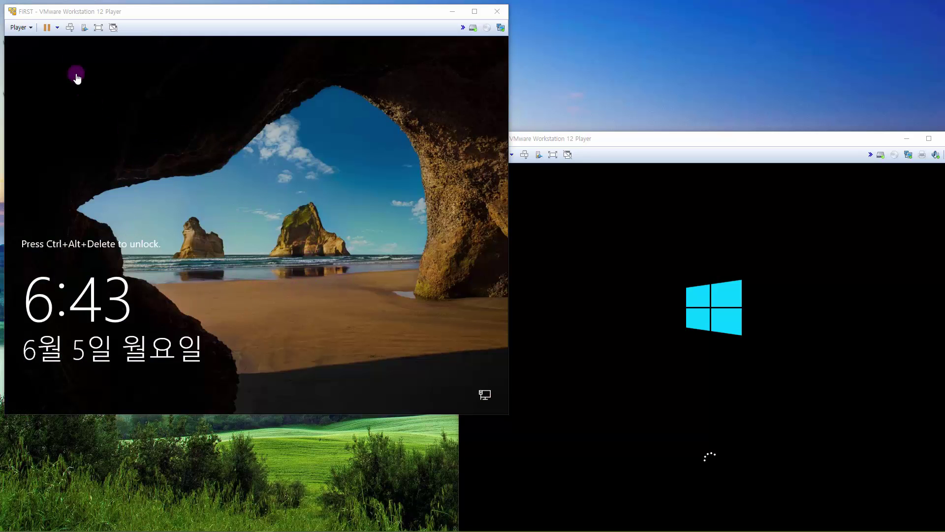
pyautogui.click(69, 28)
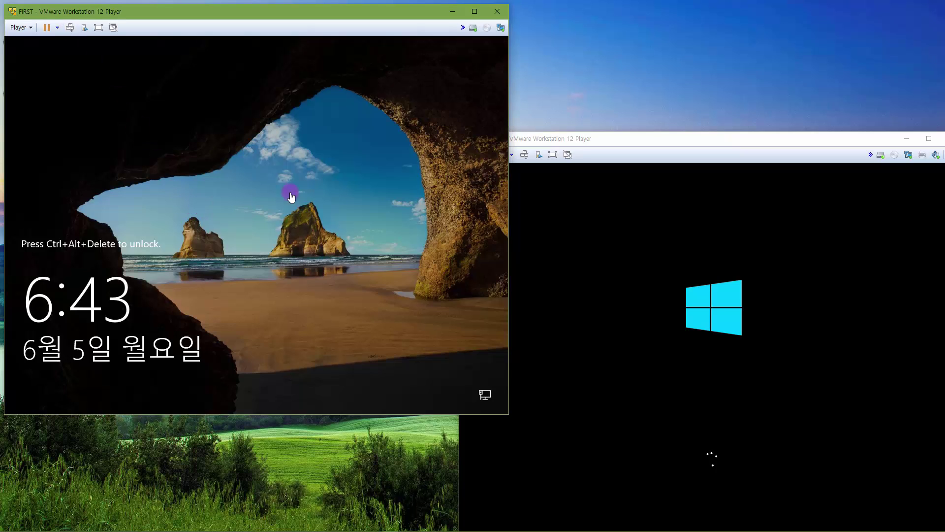
pyautogui.click(659, 139)
pyautogui.moveTo(658, 138); pyautogui.dragTo(639, 121)
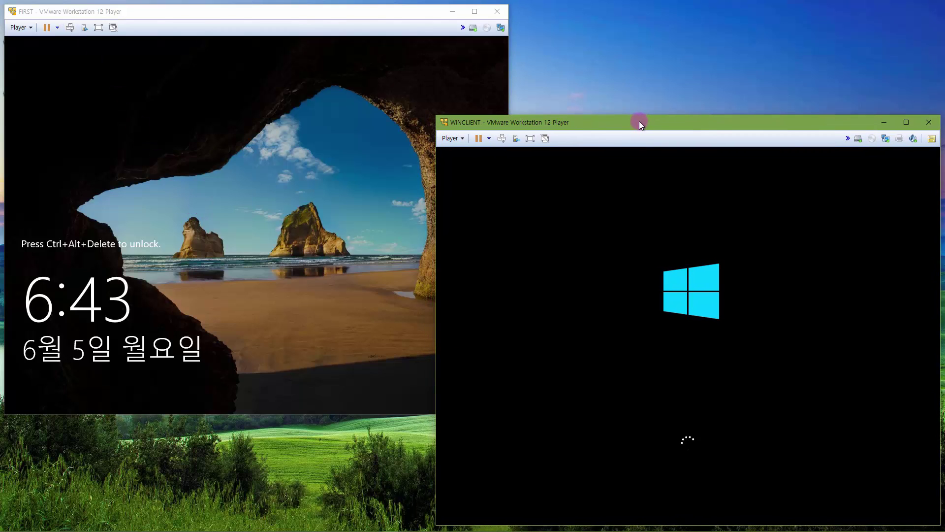
# Sign in to the FIRST virtual machine as Administrator with the account password
pyautogui.click(388, 24)
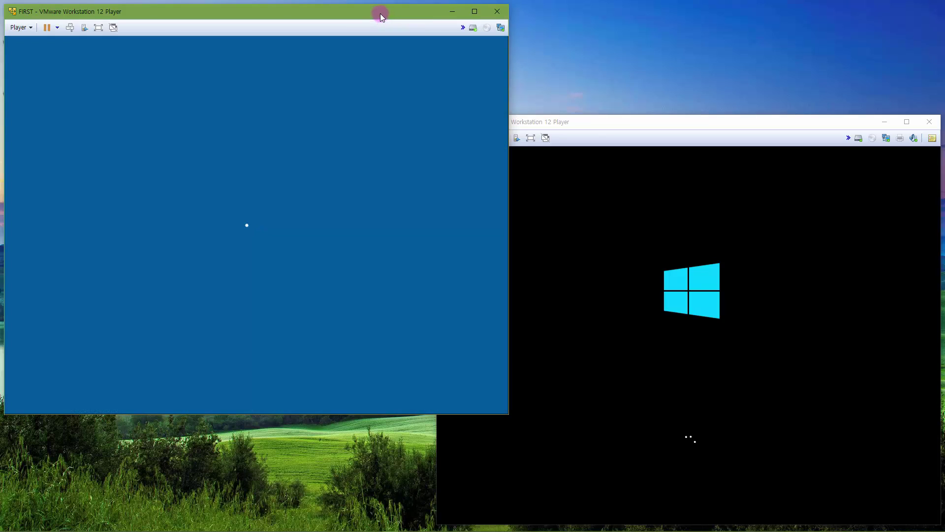
pyautogui.moveTo(380, 14); pyautogui.dragTo(378, 11)
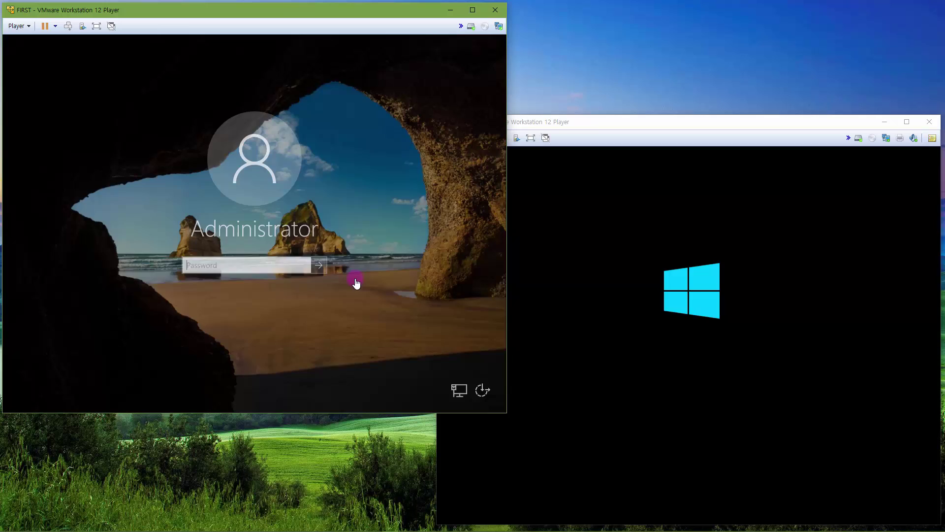
pyautogui.click(234, 264)
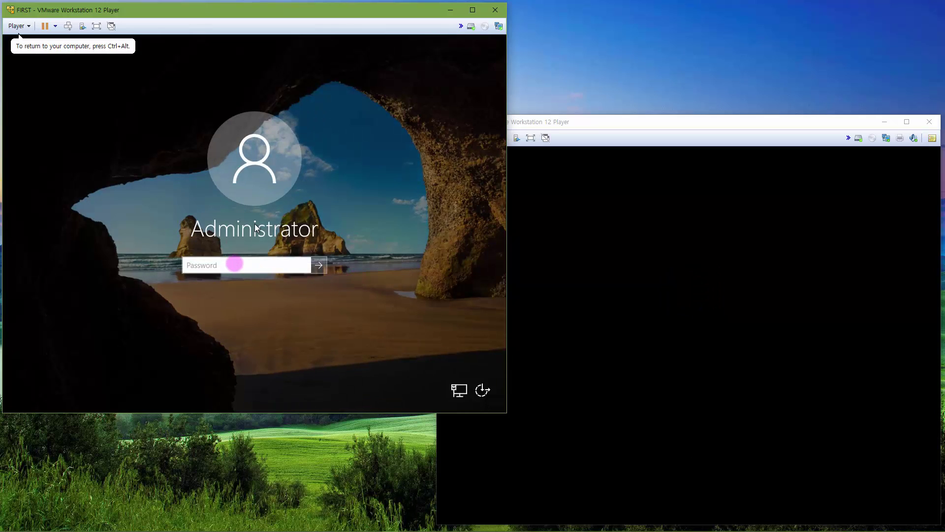
pyautogui.write('********')
pyautogui.press('Return')
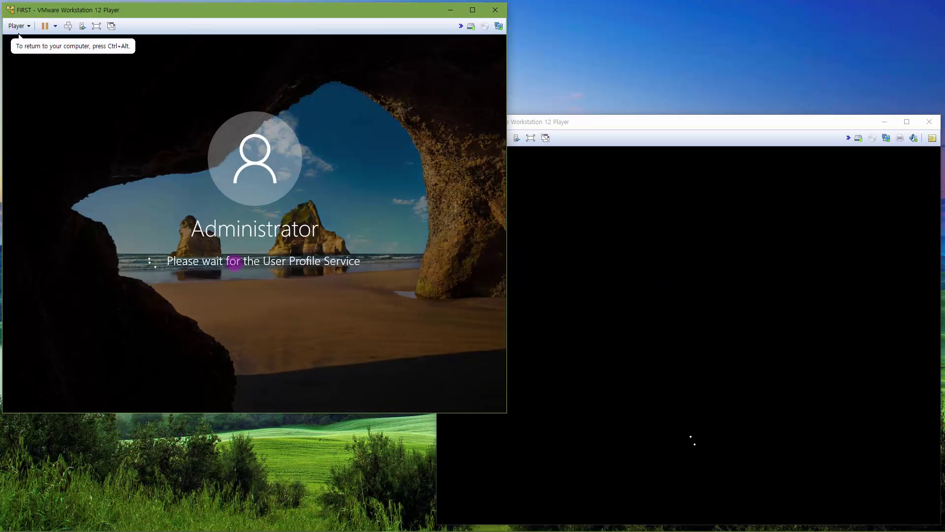
# Open Server Manager (서버 관리자) on the FIRST virtual machine
pyautogui.click(19, 35)
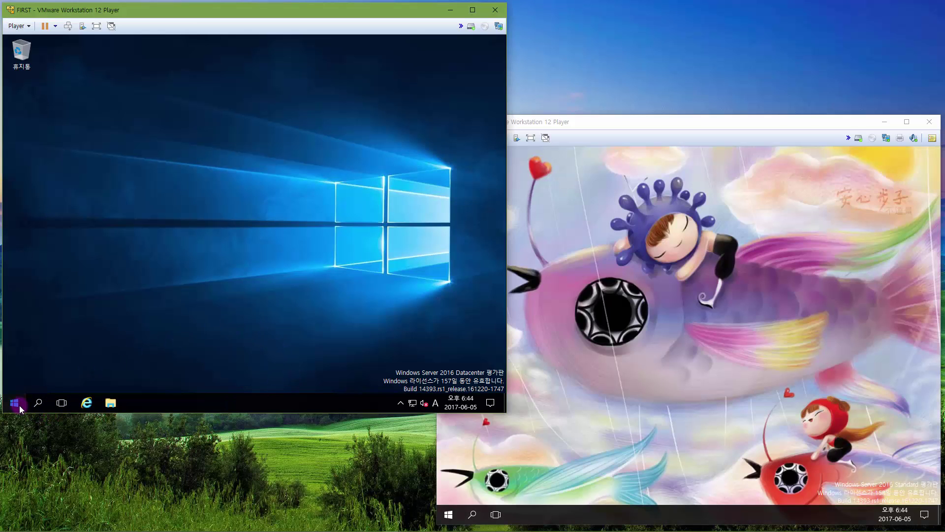
pyautogui.click(15, 403)
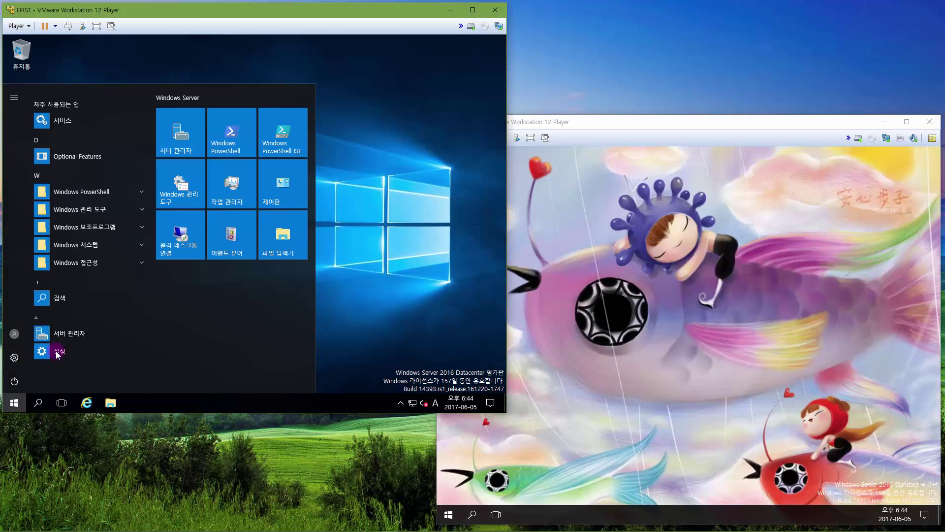
pyautogui.click(188, 146)
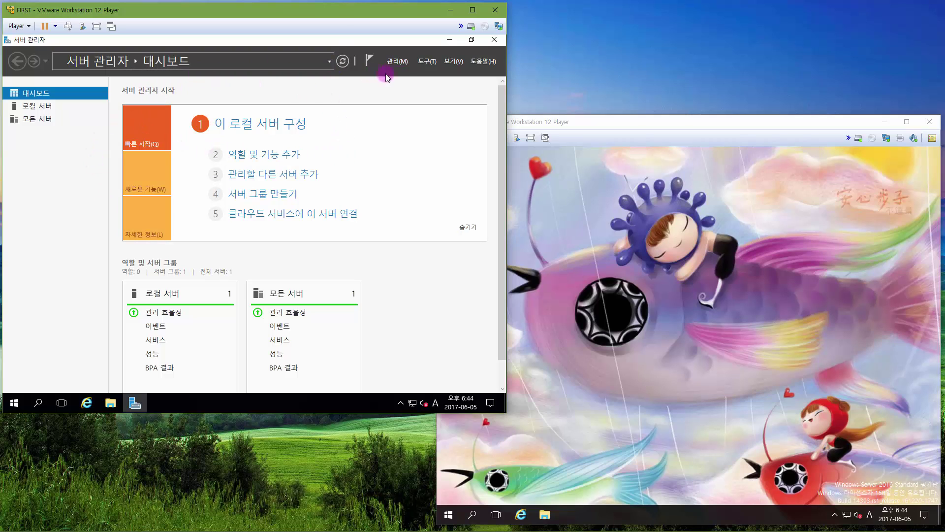
# Try to start the Add Roles and Features wizard (역할 및 기능 추가) in Server Manager and dismiss the notice
pyautogui.click(399, 62)
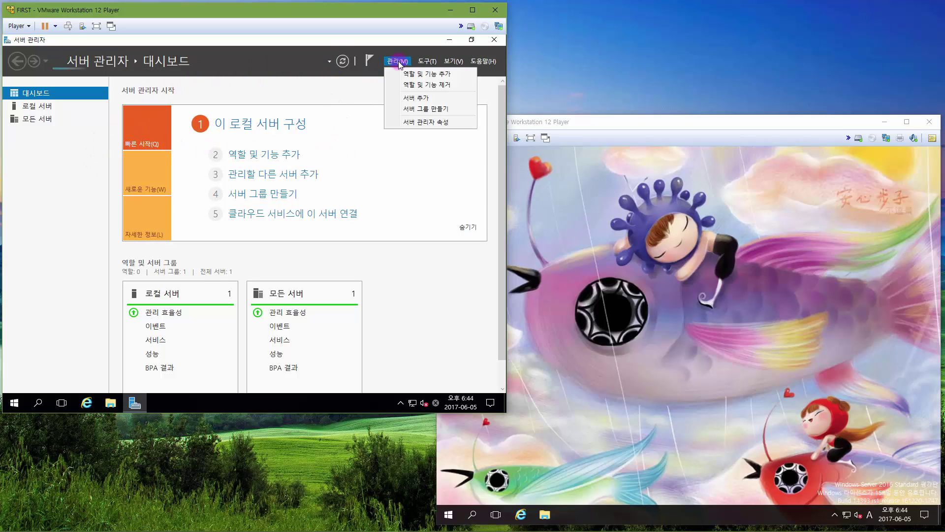
pyautogui.click(412, 74)
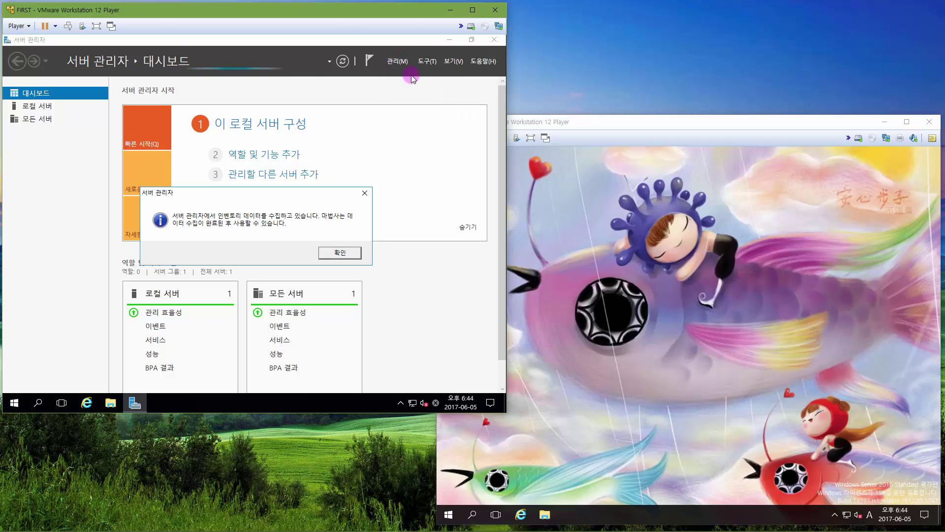
pyautogui.click(334, 248)
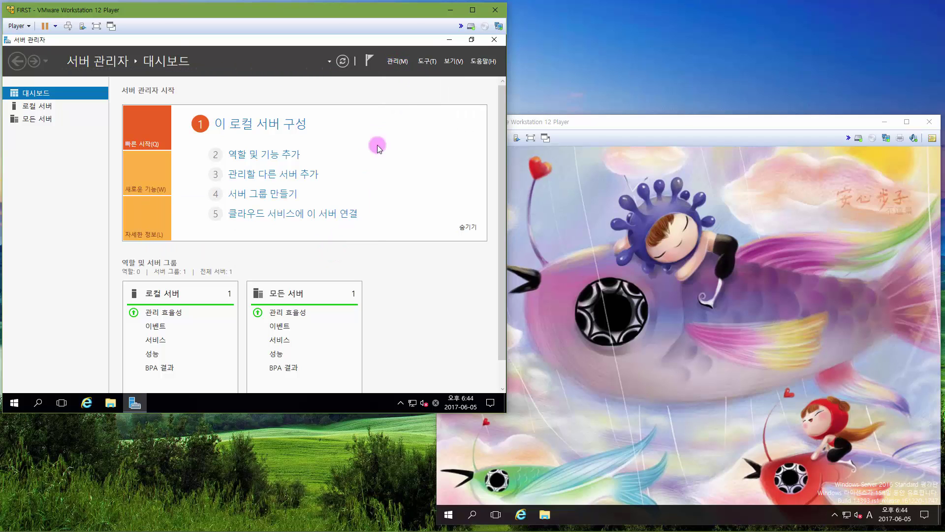
pyautogui.click(399, 62)
pyautogui.click(403, 74)
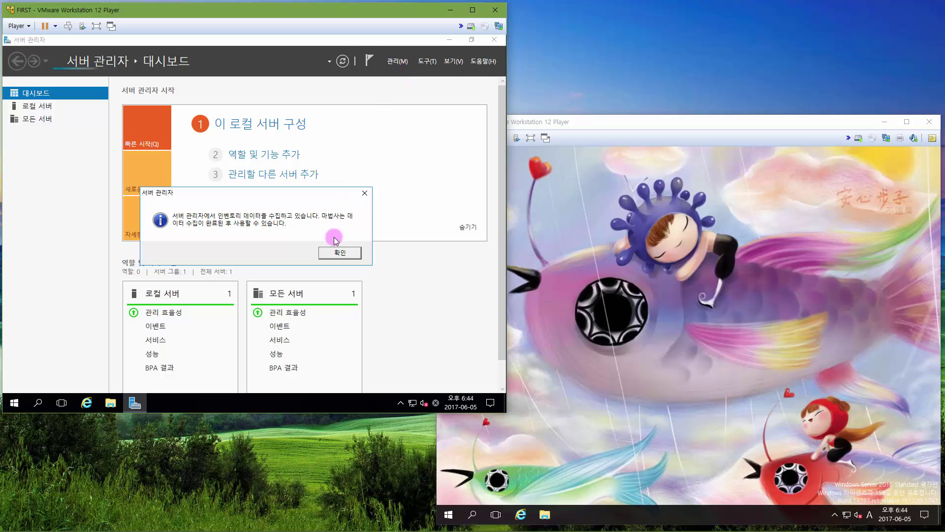
pyautogui.click(338, 253)
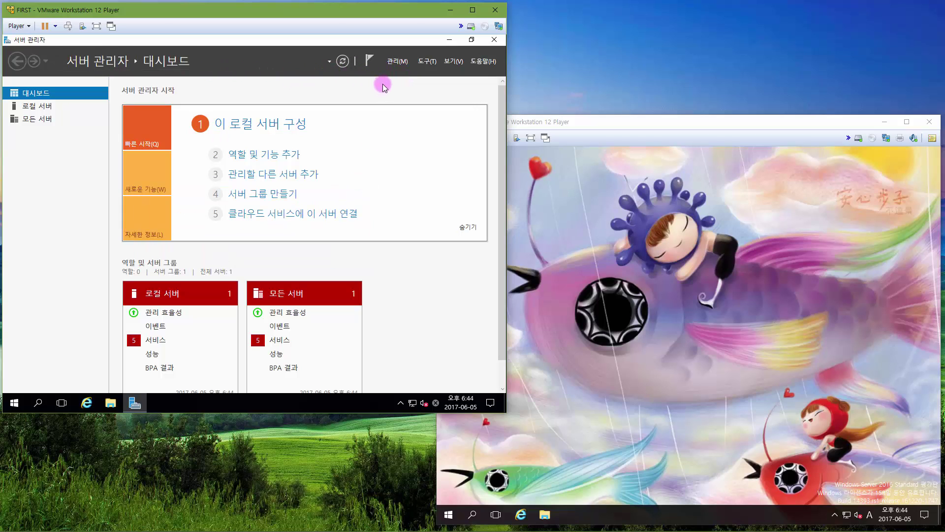
# Start the Add Roles and Features wizard and advance to the server roles with the default installation type and FIRST as destination server
pyautogui.click(398, 61)
pyautogui.click(405, 75)
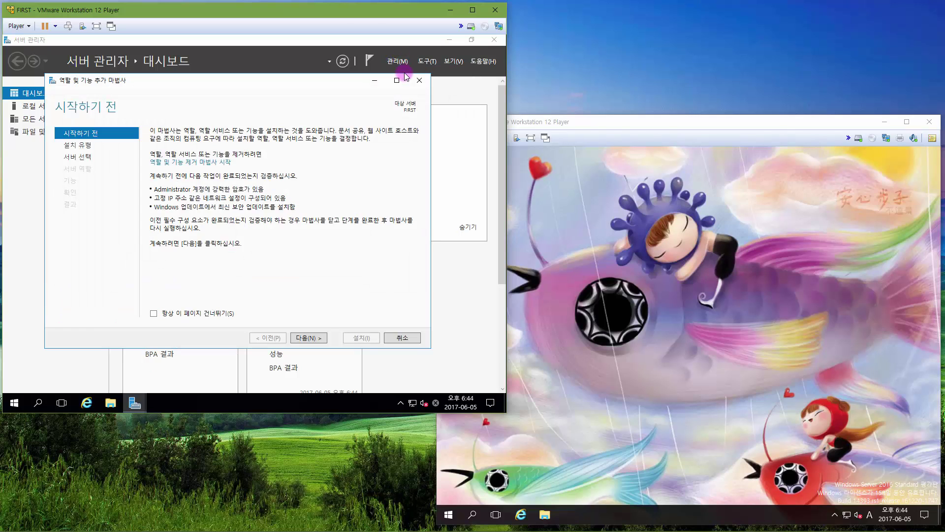
pyautogui.click(309, 338)
pyautogui.click(314, 339)
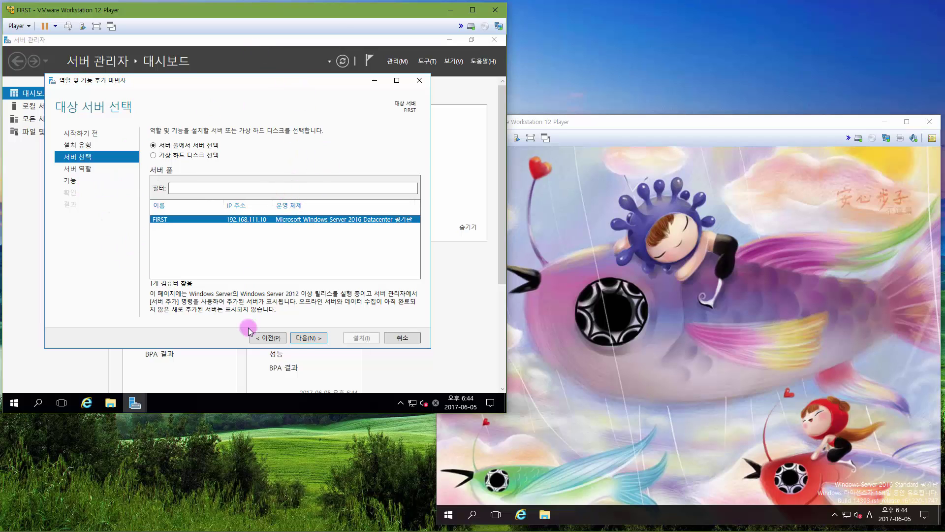
pyautogui.click(308, 338)
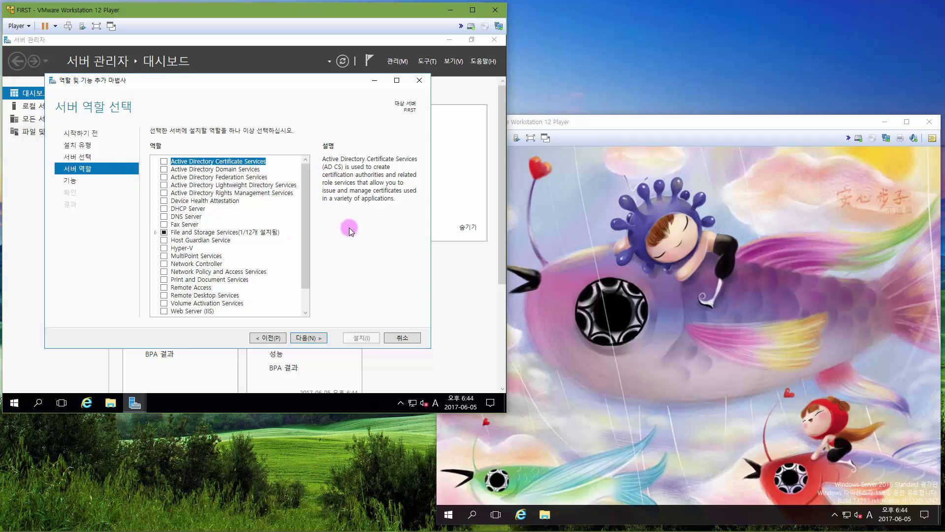
# Select the Web Server (IIS) role and add its required IIS Management Console feature
pyautogui.scroll(-1, 305, 233)
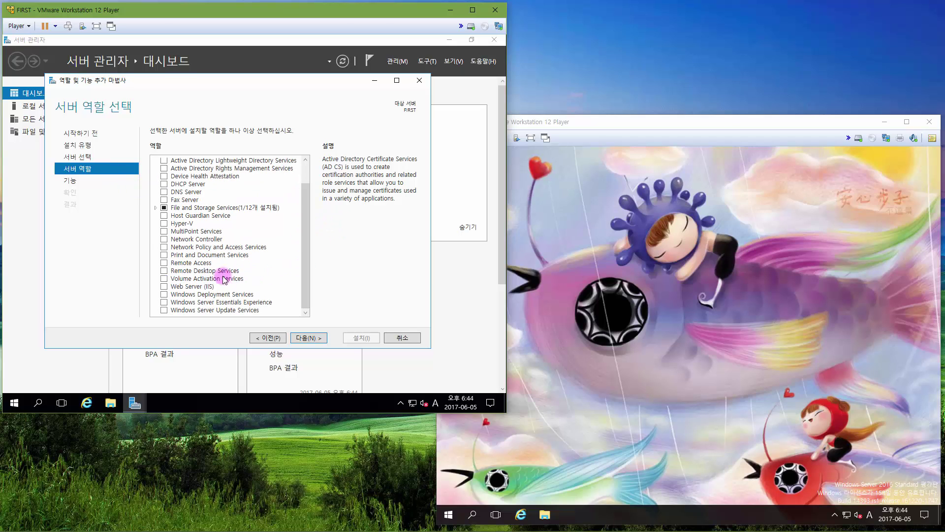
pyautogui.click(191, 286)
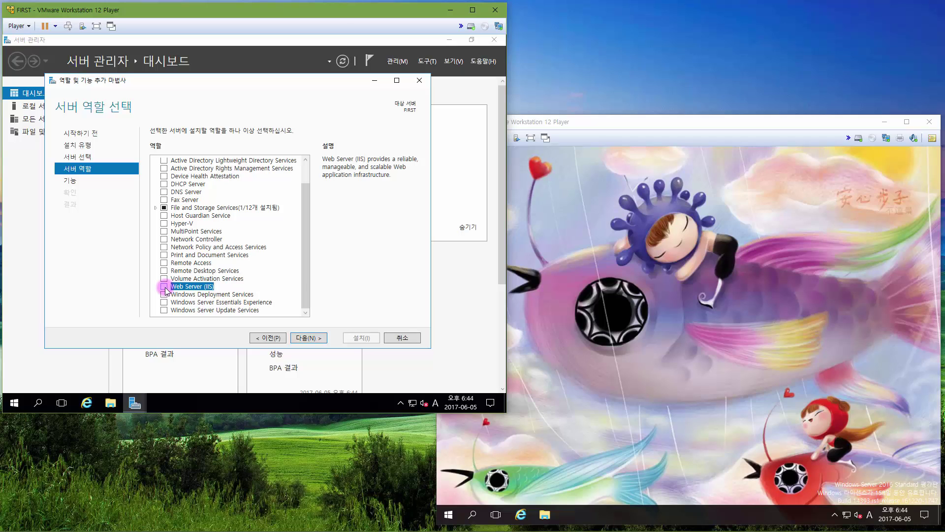
pyautogui.click(165, 288)
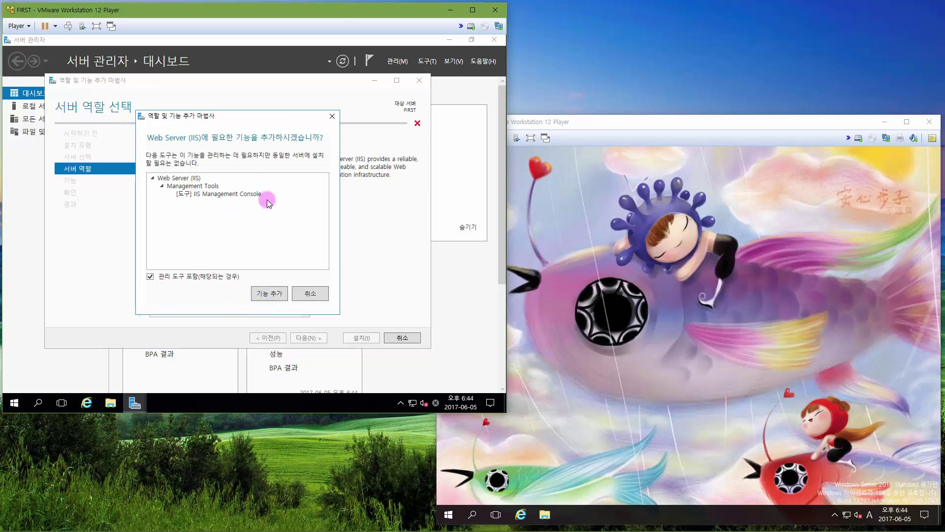
pyautogui.click(271, 294)
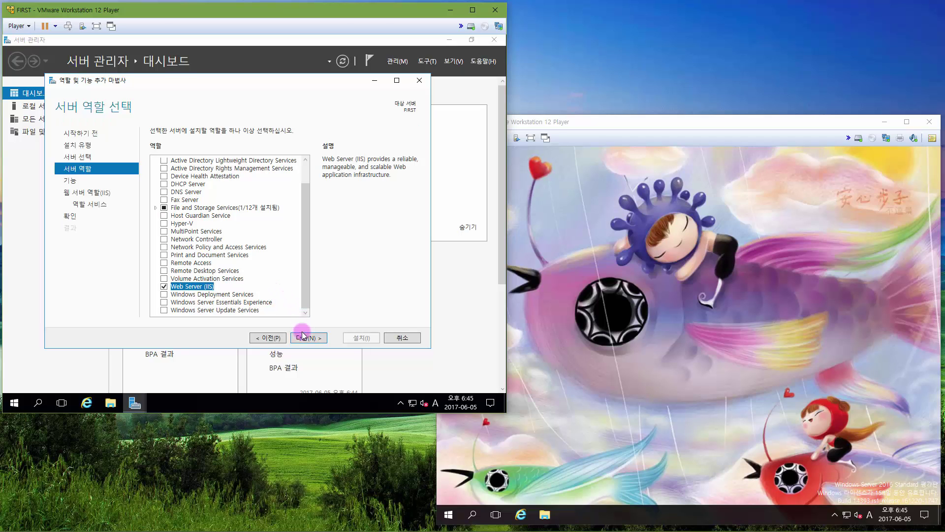
# Keep the default features and add CGI under Application Development to the IIS role services
pyautogui.click(302, 337)
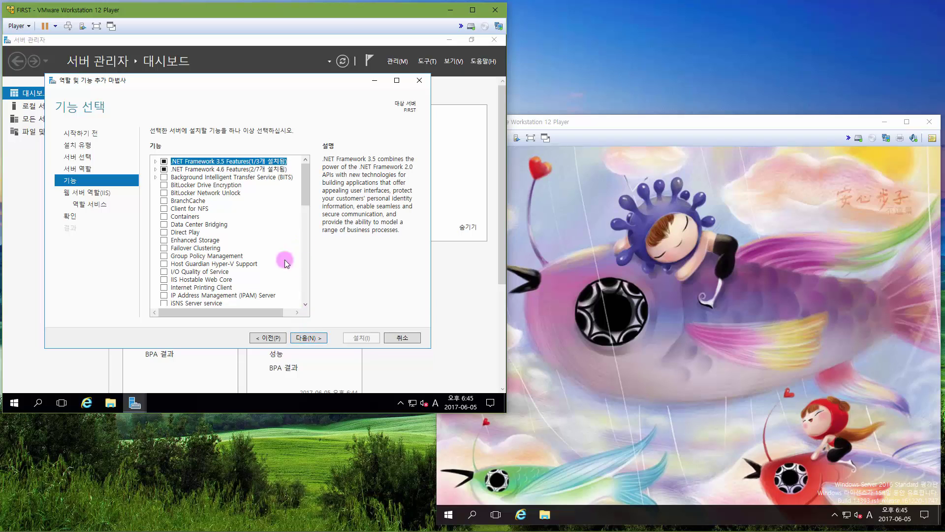
pyautogui.click(311, 341)
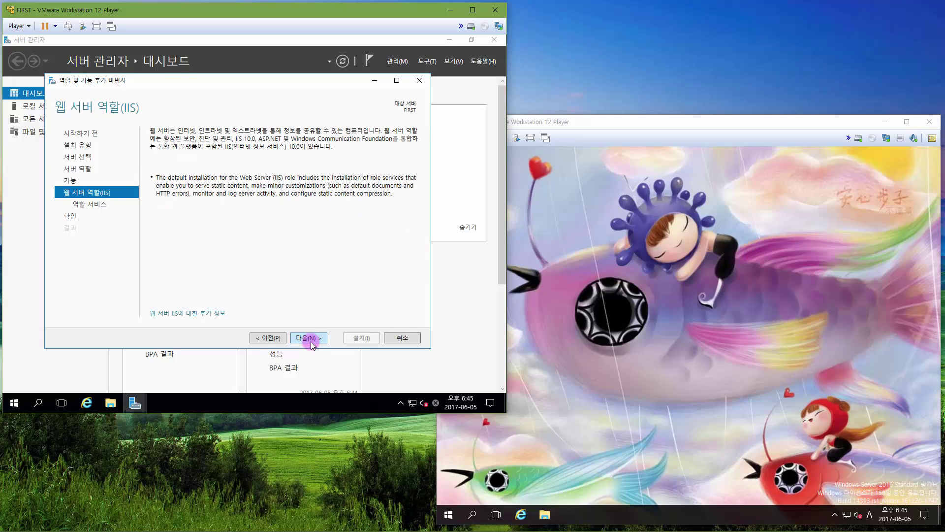
pyautogui.click(311, 341)
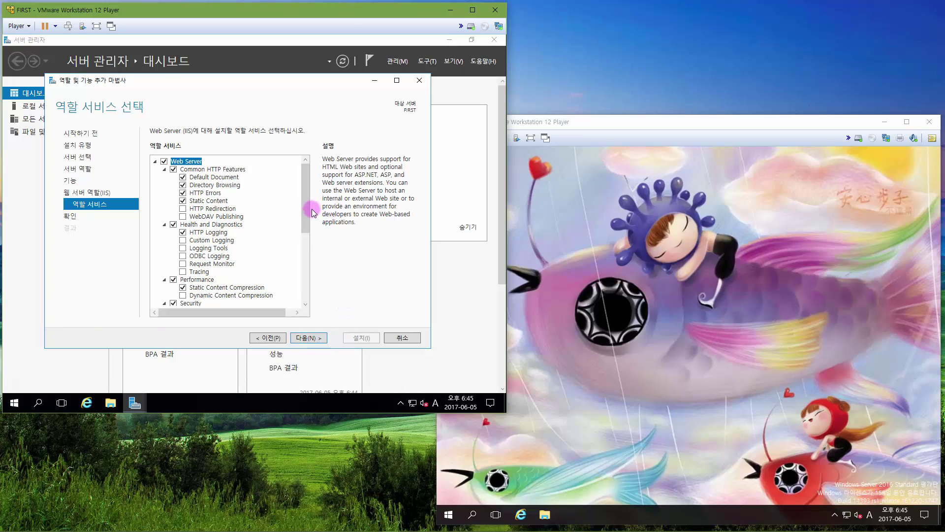
pyautogui.moveTo(305, 216)
pyautogui.mouseDown()
pyautogui.moveTo(306, 291)
pyautogui.moveTo(312, 211)
pyautogui.mouseUp()
pyautogui.click(305, 291)
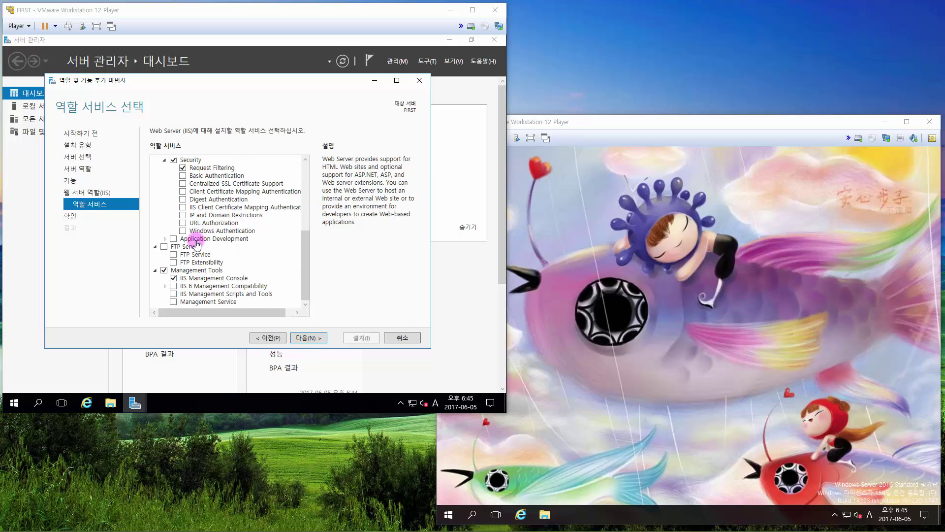
pyautogui.click(168, 242)
pyautogui.click(166, 239)
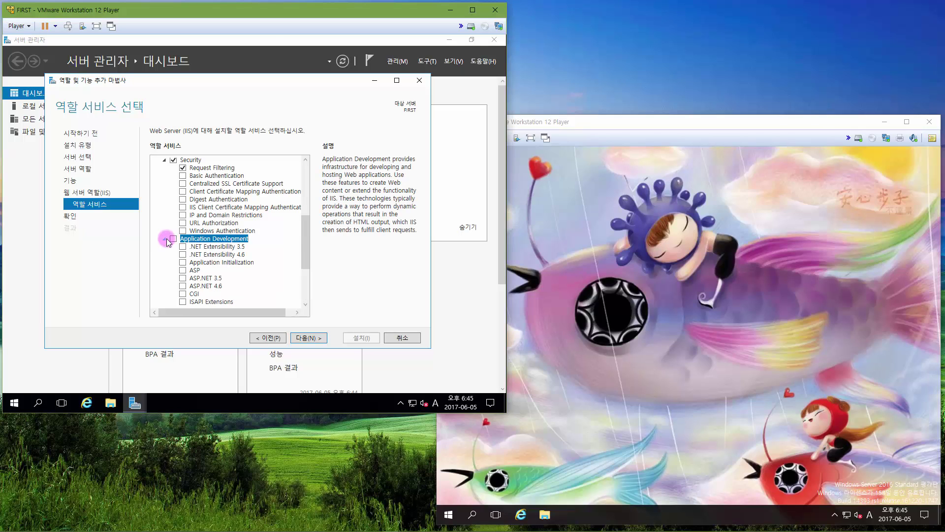
pyautogui.scroll(-1, 195, 270)
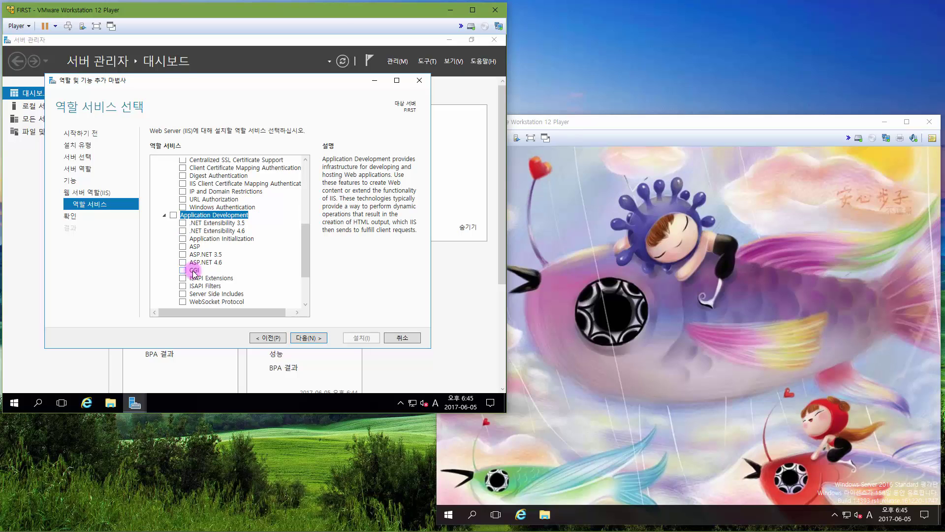
pyautogui.click(183, 270)
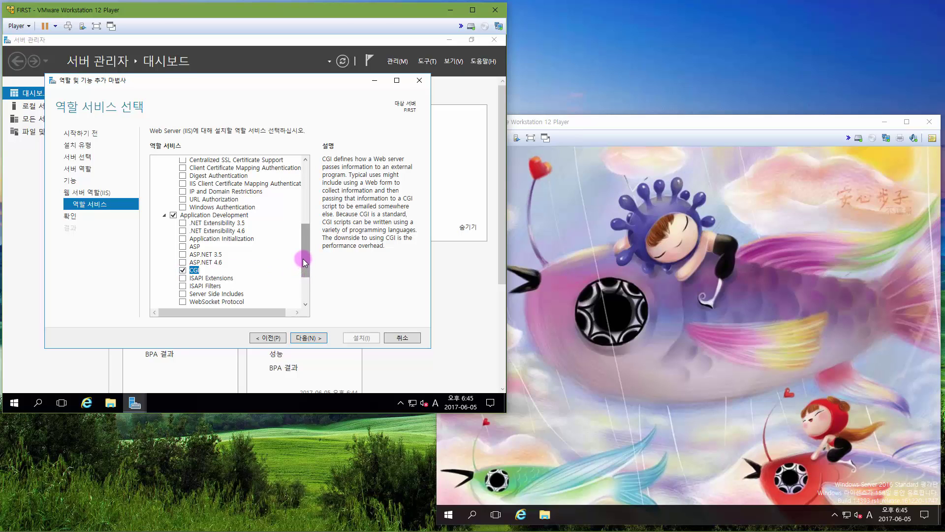
# Add FTP Server with FTP Service to the role services and proceed to the installation confirmation
pyautogui.moveTo(303, 258); pyautogui.dragTo(303, 281)
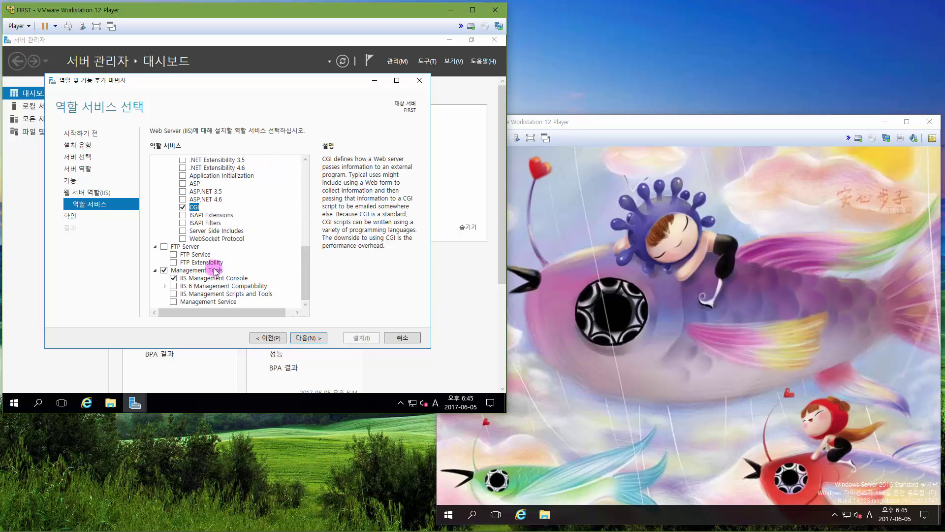
pyautogui.click(166, 248)
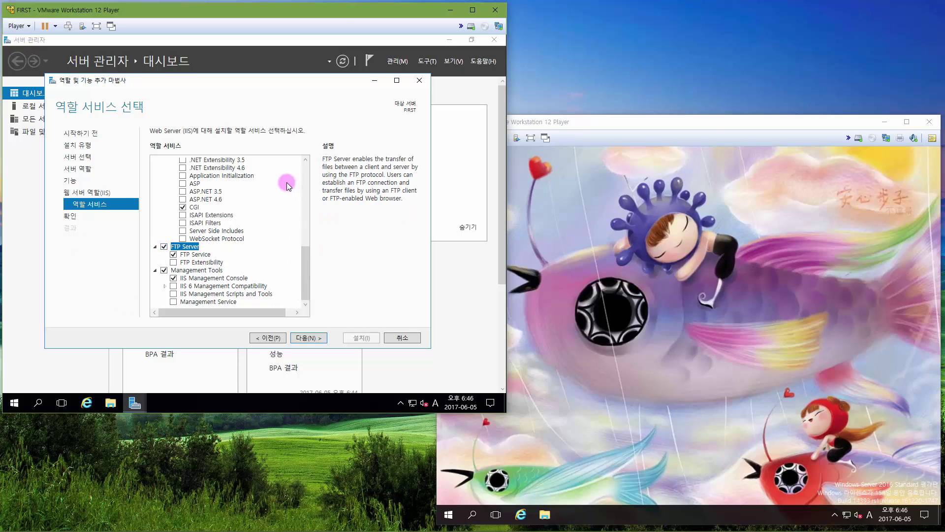
pyautogui.scroll(1, 268, 216)
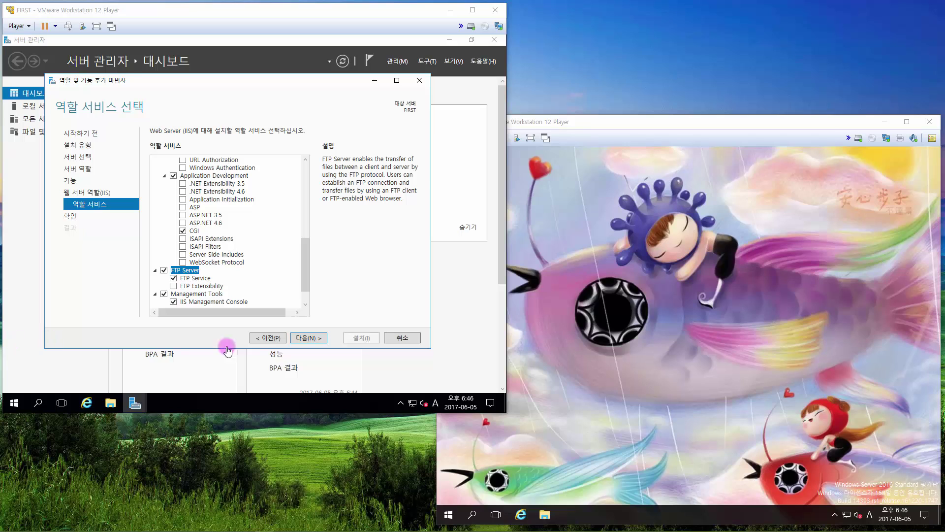
pyautogui.click(315, 339)
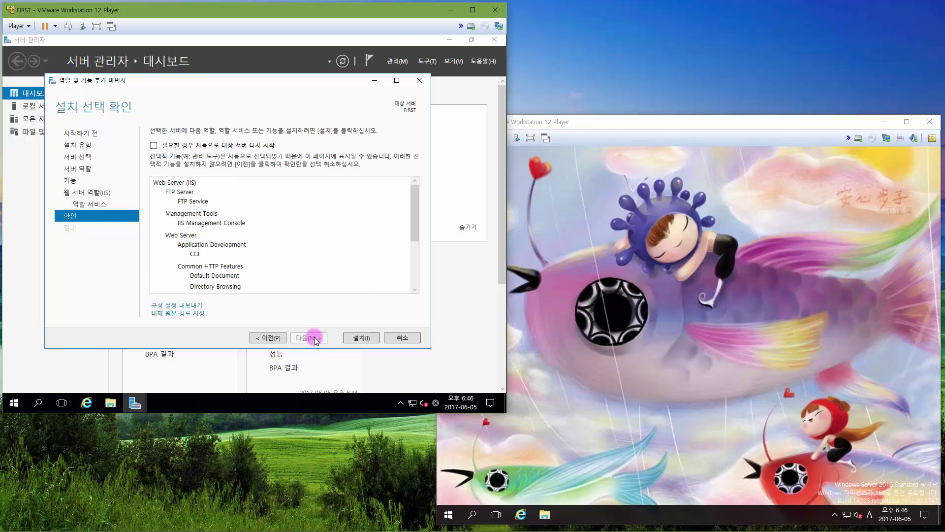
# Allow the destination server to restart automatically if required and start the installation
pyautogui.click(205, 145)
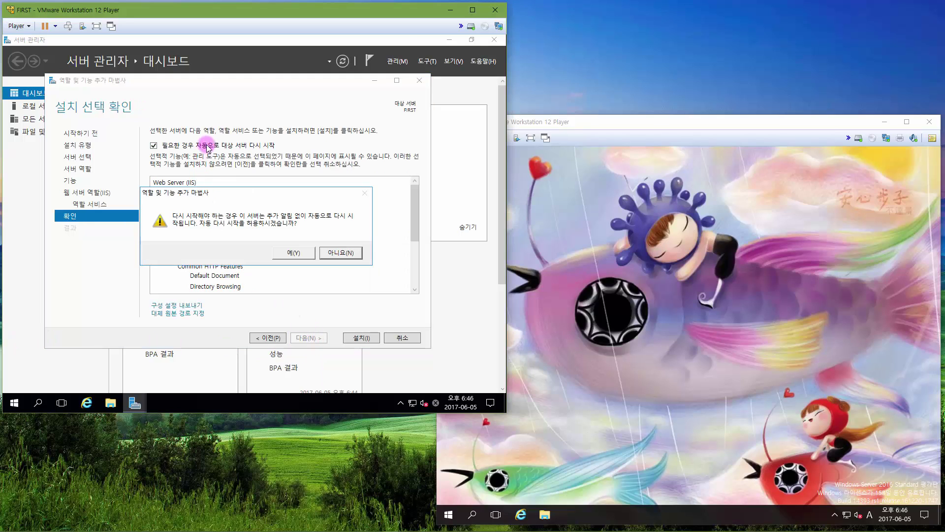
pyautogui.click(284, 254)
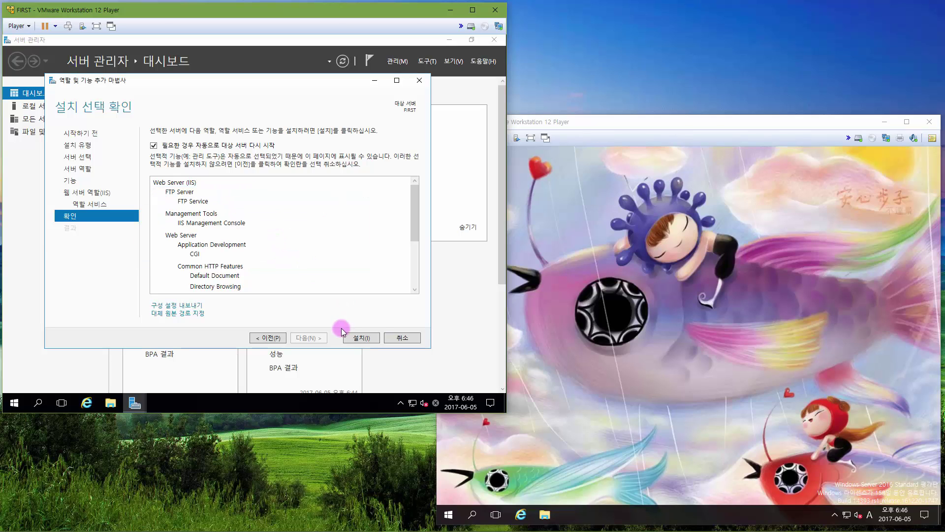
pyautogui.click(357, 339)
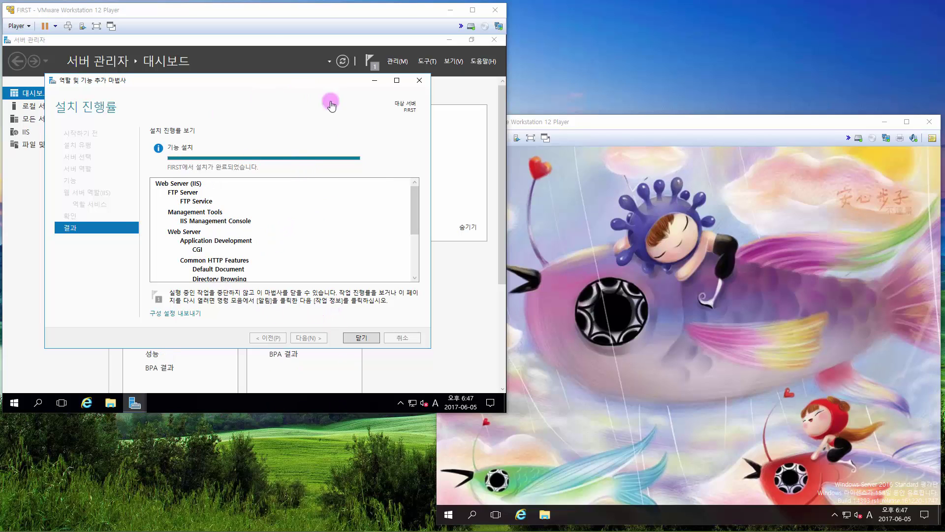
# Close the finished Add Roles and Features wizard and Server Manager
pyautogui.click(359, 318)
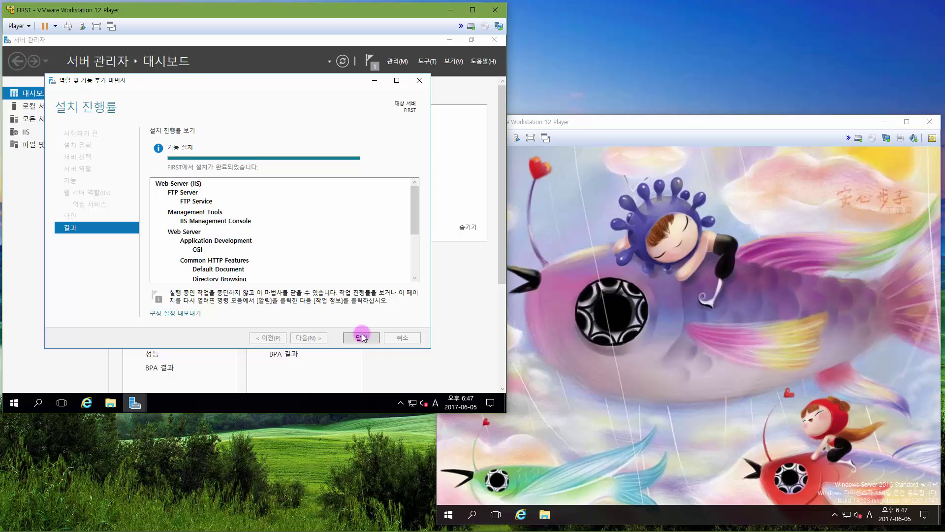
pyautogui.click(361, 337)
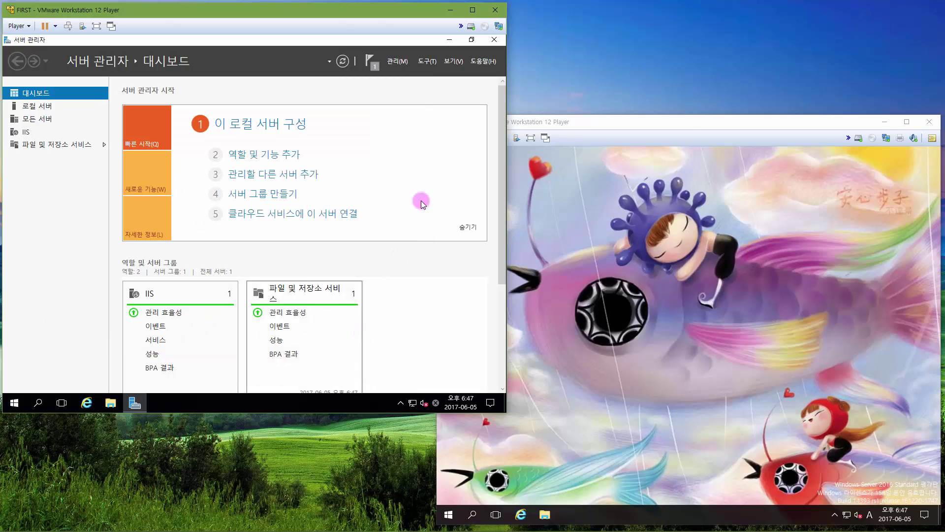
pyautogui.click(494, 41)
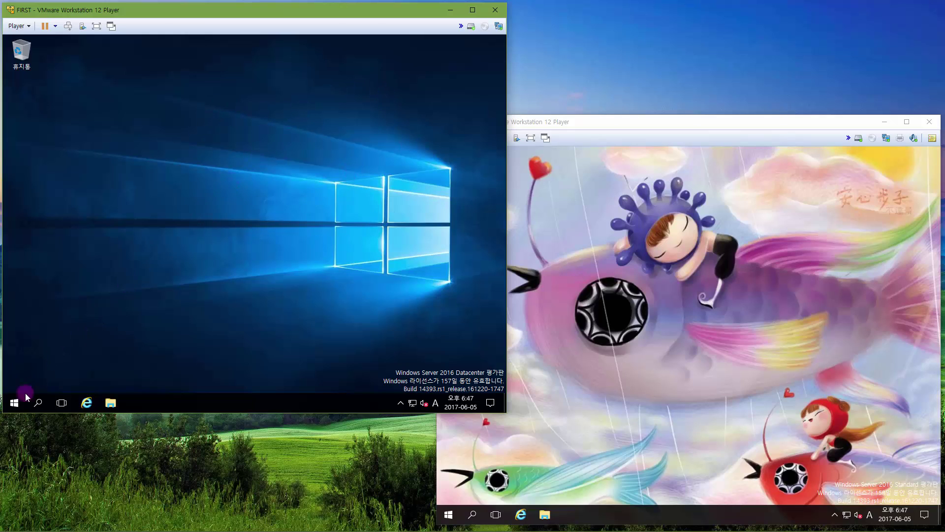
# Open the list of apps allowed through Windows Firewall (Windows 방화벽) from the Control Panel's System and Security section
pyautogui.rightClick(17, 408)
pyautogui.click(75, 308)
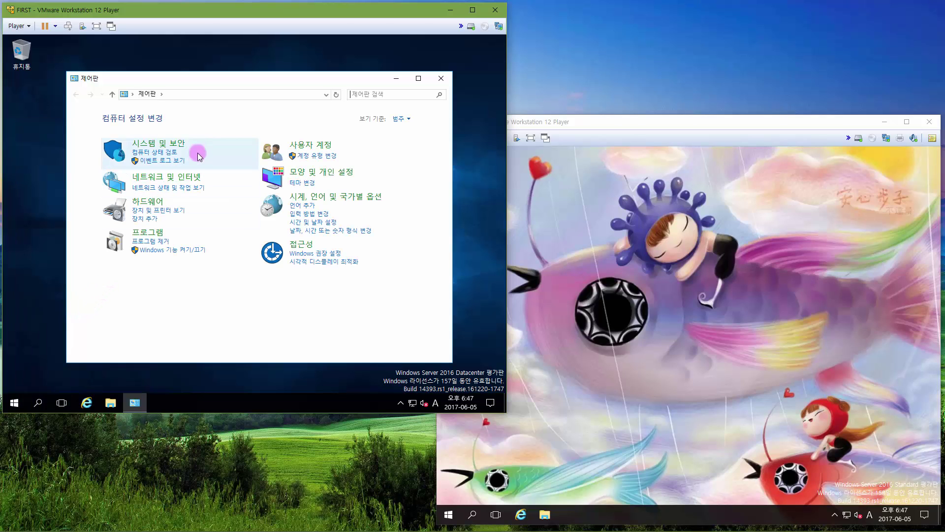
pyautogui.click(175, 147)
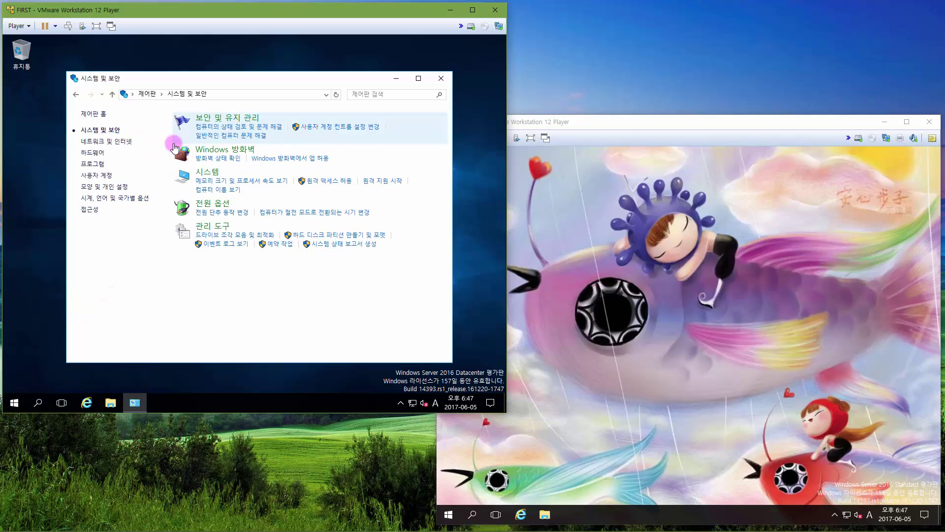
pyautogui.click(215, 152)
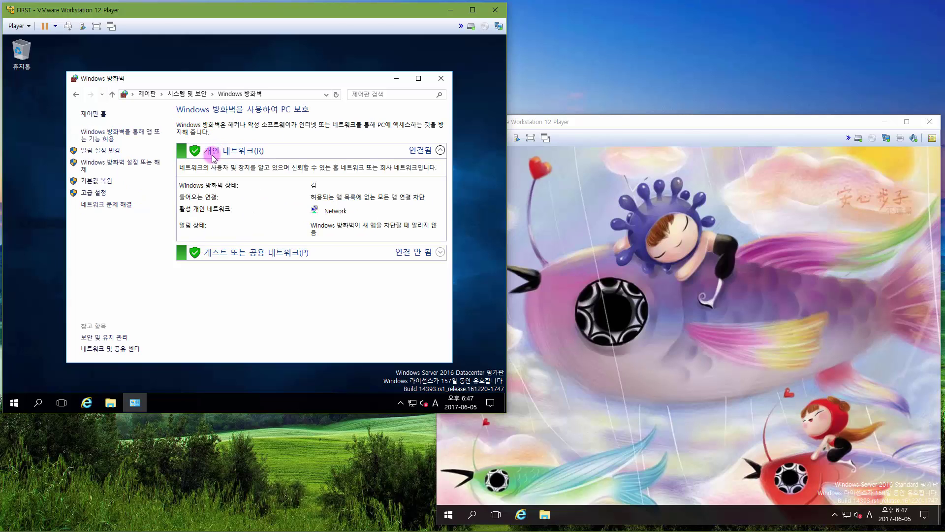
pyautogui.click(118, 136)
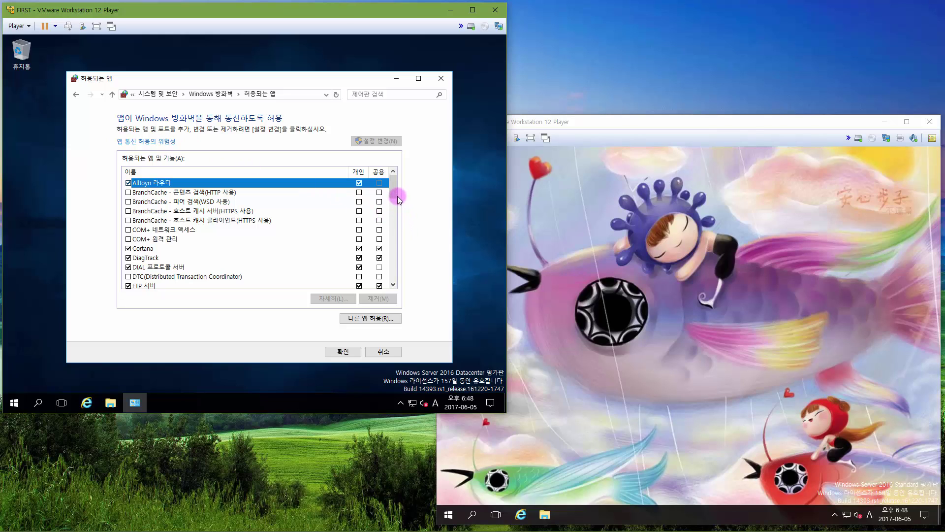
# Check the firewall permissions for FTP 서버 and World Wide Web 서비스(HTTP), and close the window without changes
pyautogui.moveTo(392, 190); pyautogui.dragTo(392, 197)
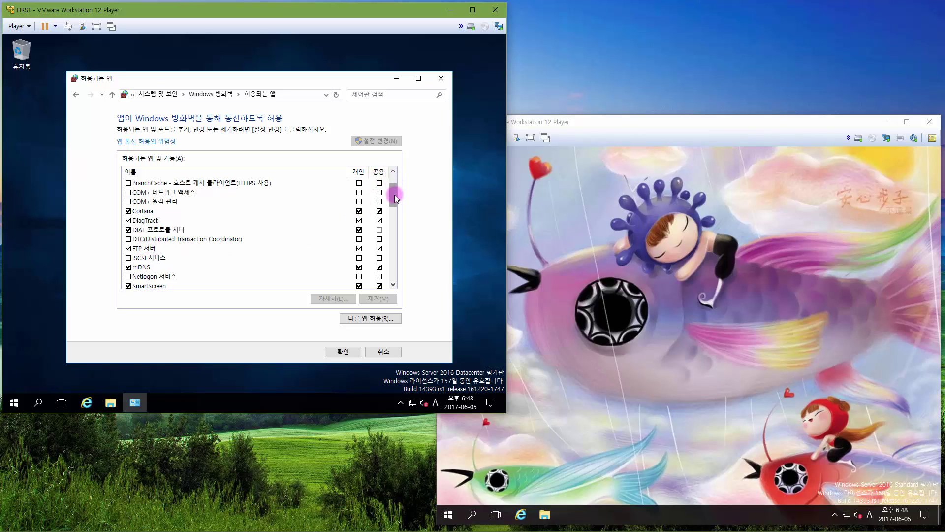
pyautogui.moveTo(394, 195); pyautogui.dragTo(392, 232)
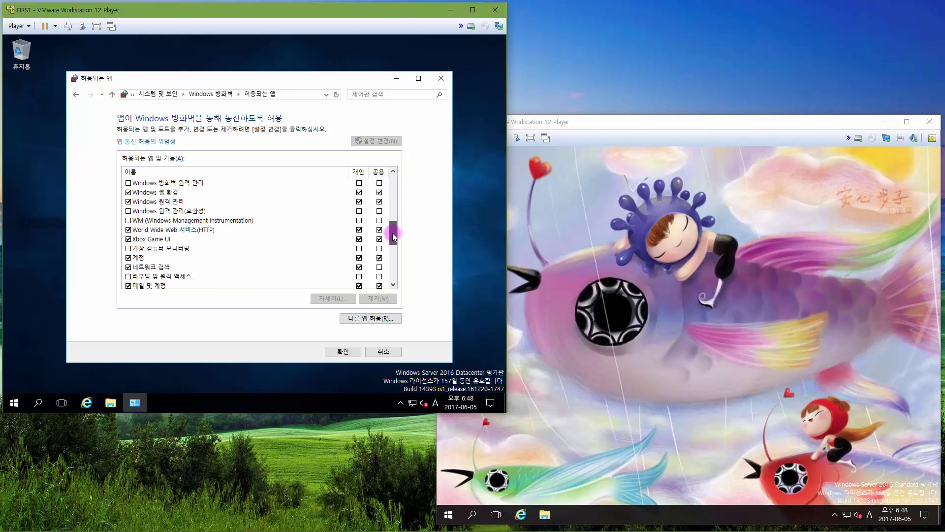
pyautogui.click(194, 232)
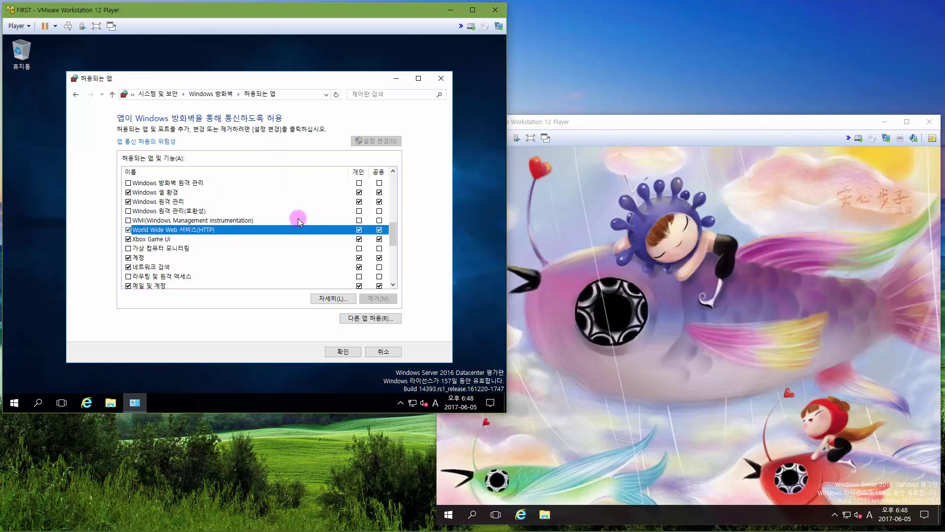
pyautogui.click(380, 351)
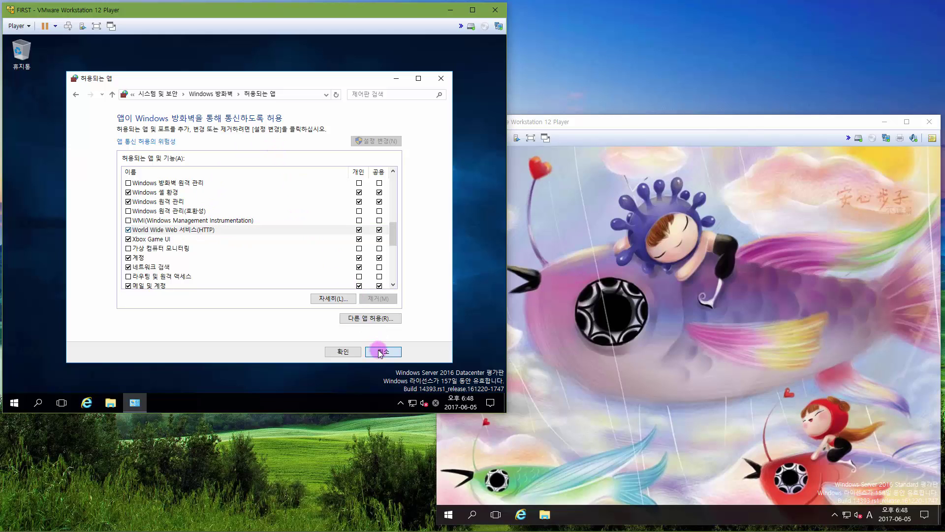
pyautogui.click(442, 81)
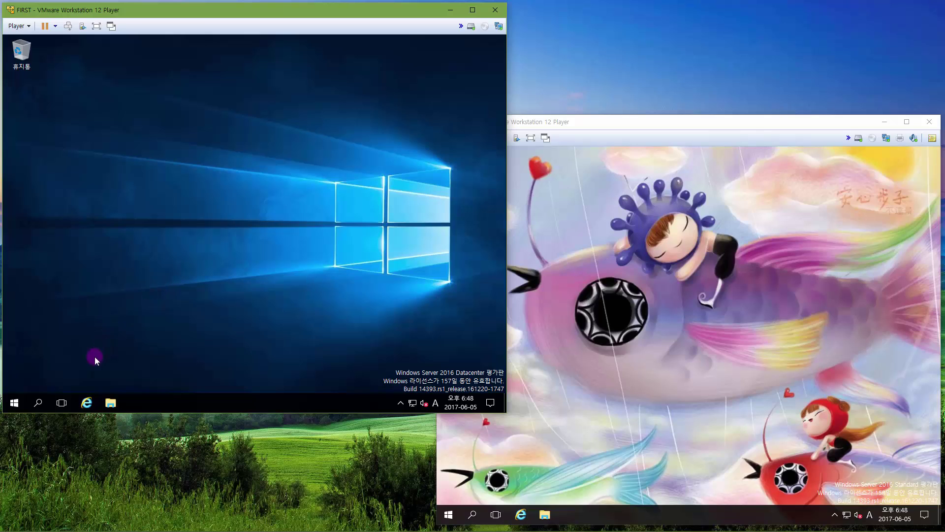
# Start Server Manager on FIRST and open the 서비스 (Services) console from it
pyautogui.click(14, 403)
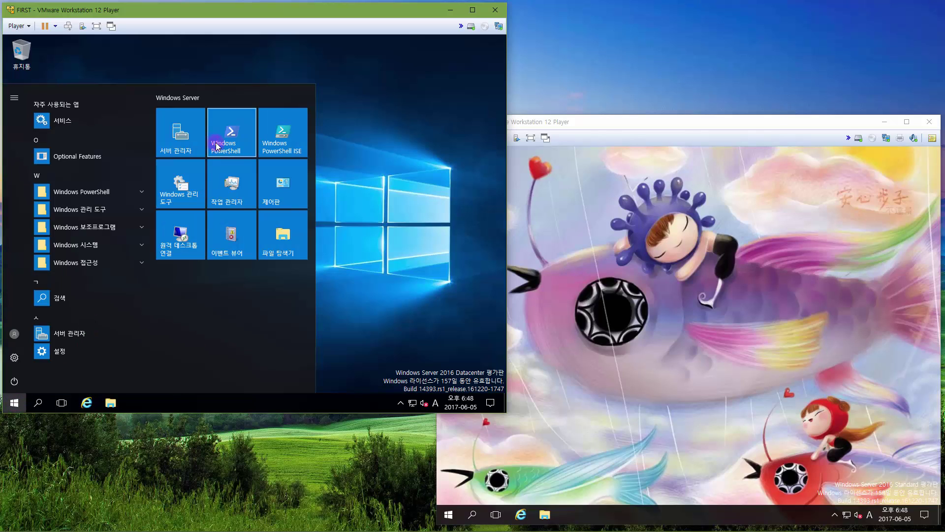
pyautogui.click(182, 141)
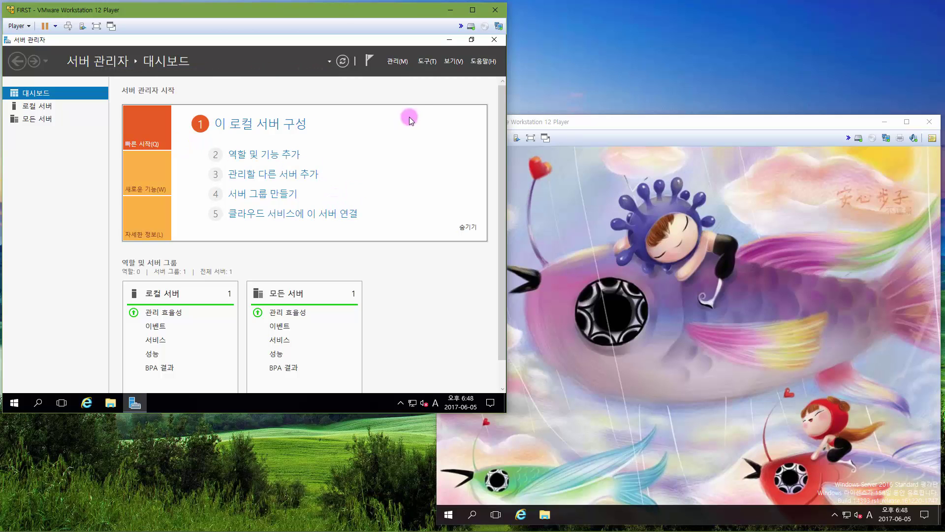
pyautogui.click(422, 62)
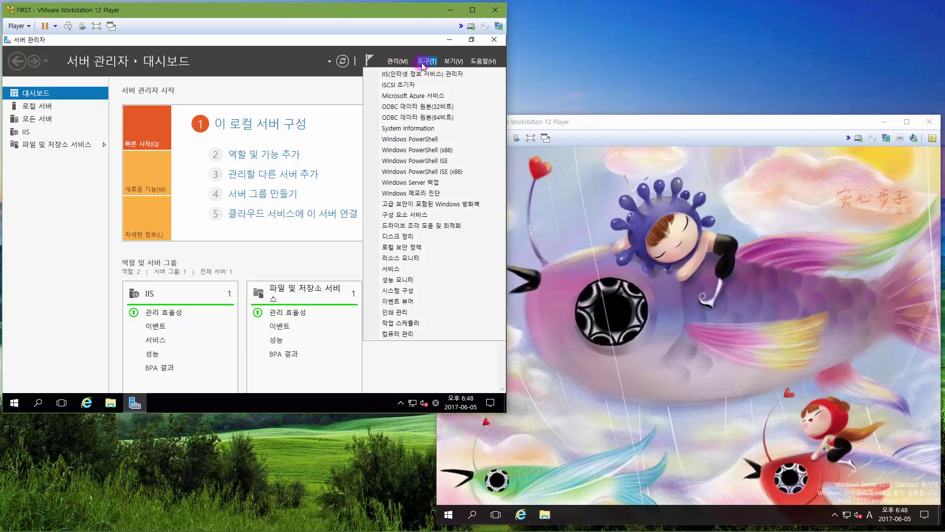
pyautogui.click(391, 270)
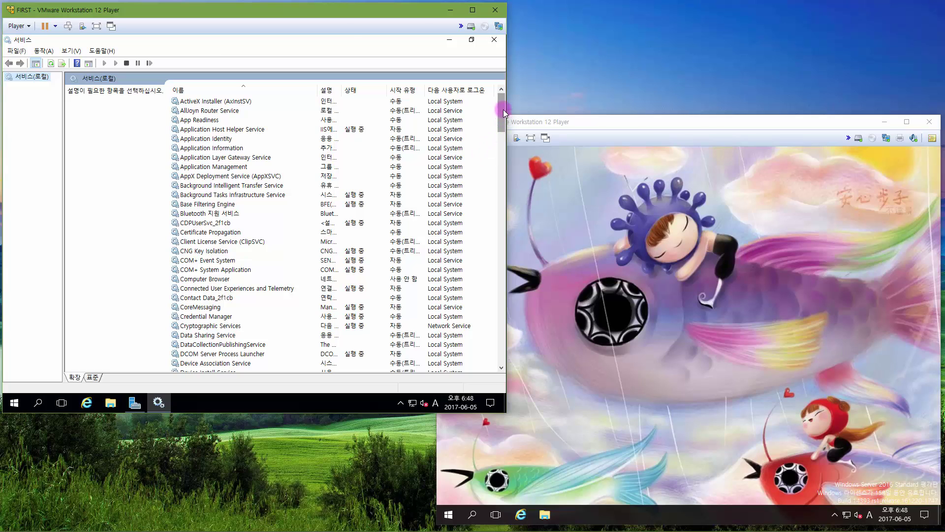
# Check the status of Microsoft FTP Service and World Wide Web Publishing 서비스, close the services console and minimize Server Manager
pyautogui.moveTo(500, 120); pyautogui.dragTo(495, 196)
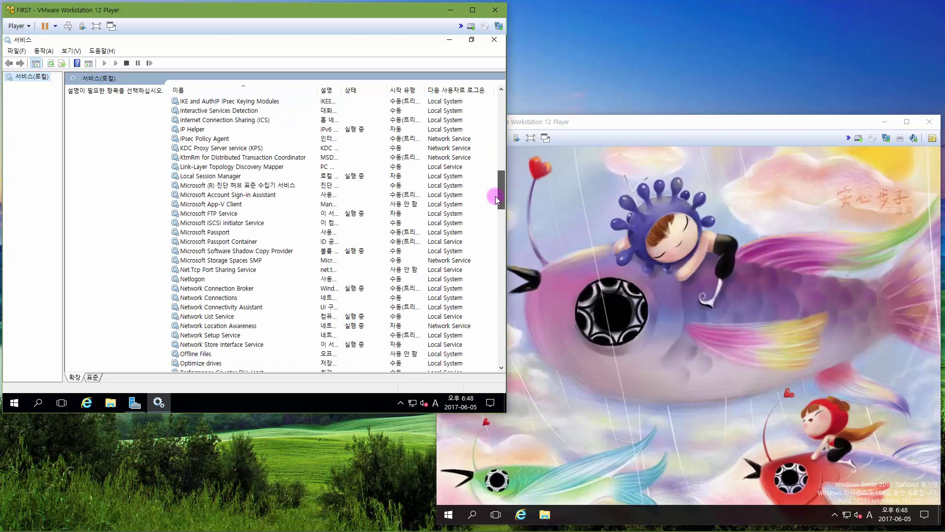
pyautogui.click(211, 232)
pyautogui.click(216, 215)
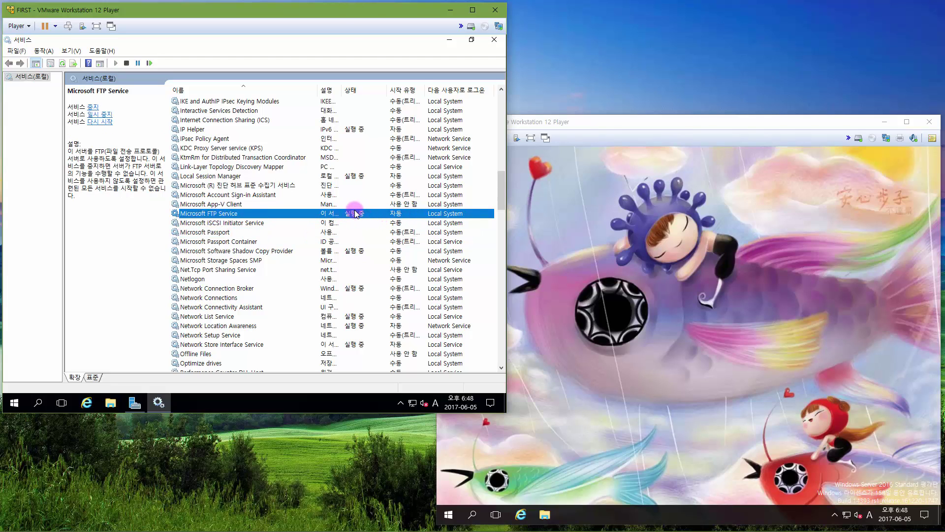
pyautogui.moveTo(501, 211); pyautogui.dragTo(484, 348)
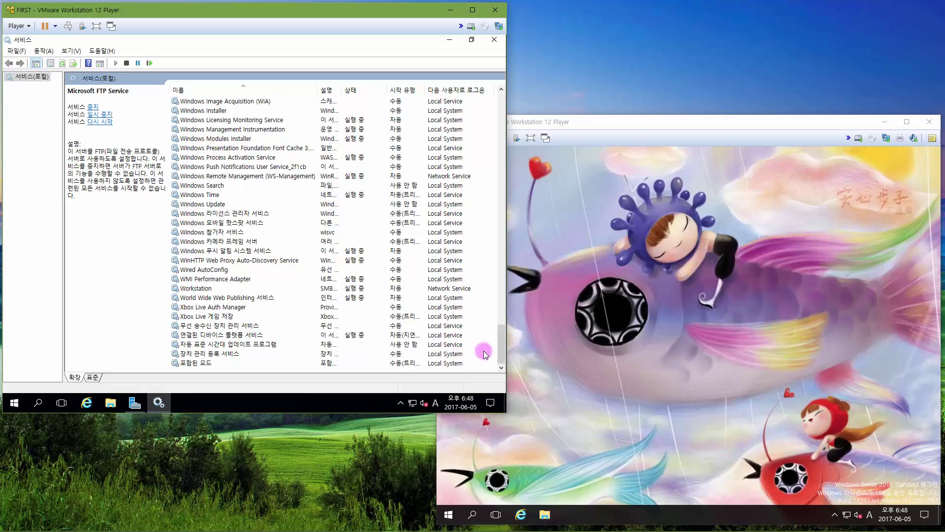
pyautogui.click(234, 299)
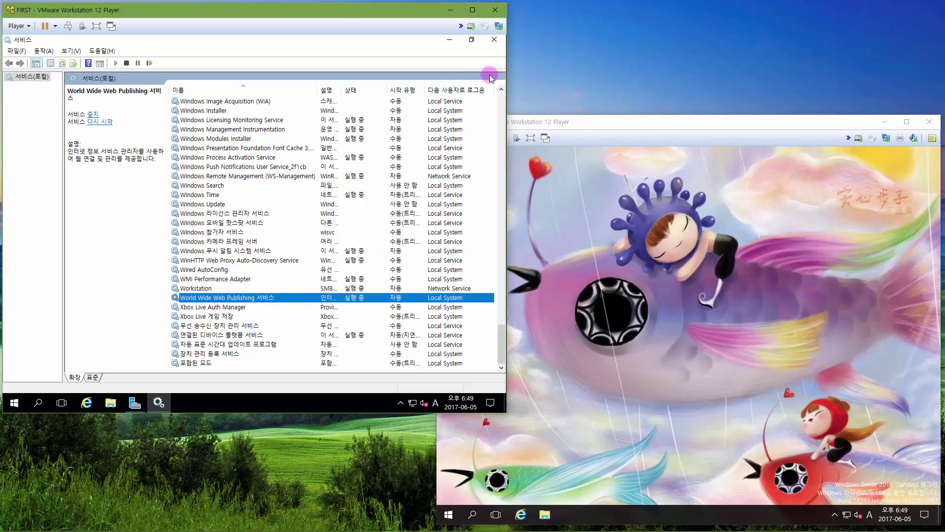
pyautogui.click(491, 47)
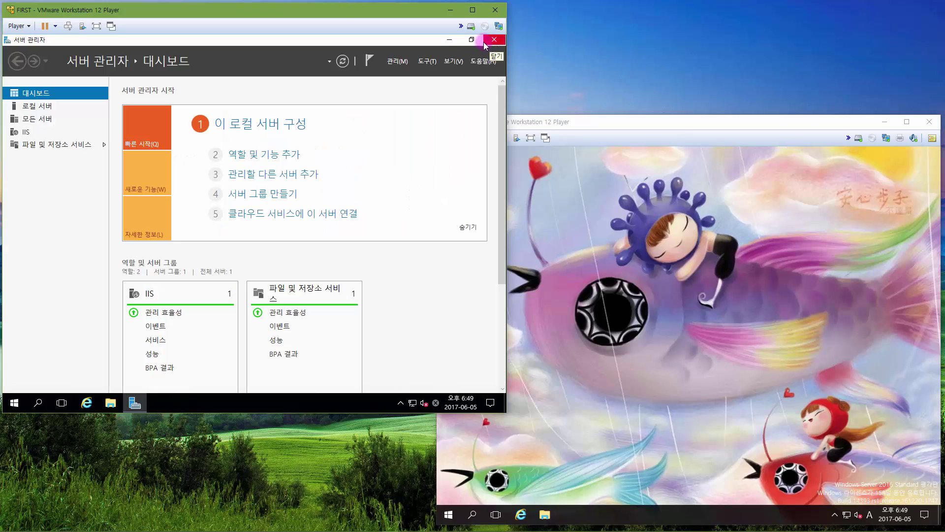
pyautogui.click(449, 39)
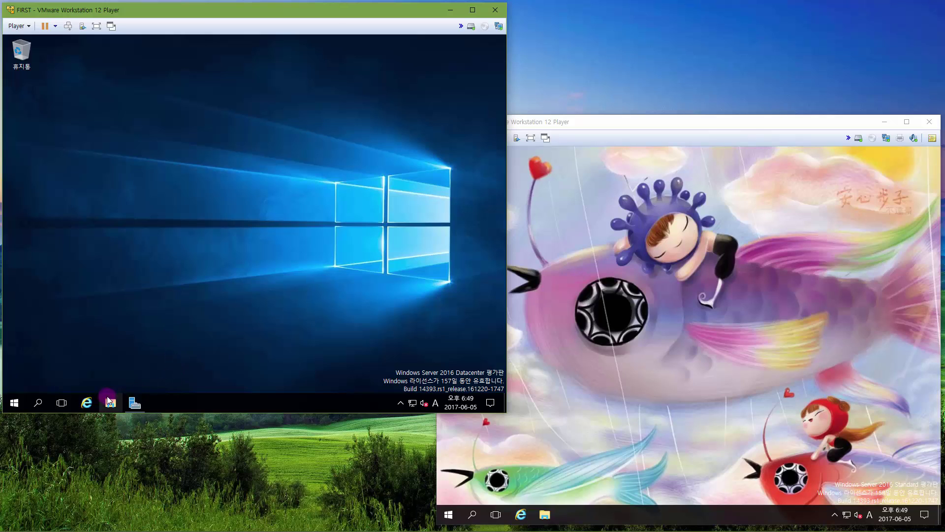
# Open a maximized IIS(인터넷 정보 서비스) 관리자 from Server Manager and show the 사이트 list of server FIRST
pyautogui.click(134, 403)
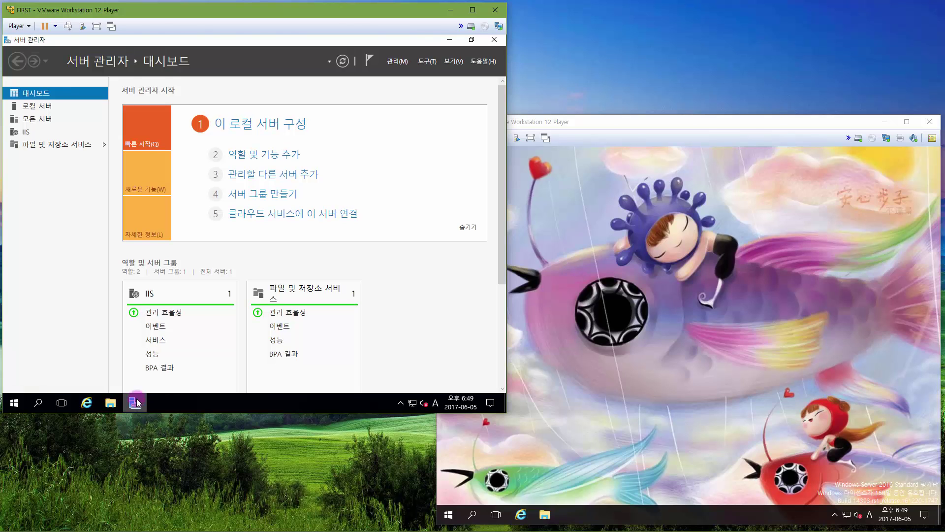
pyautogui.click(427, 62)
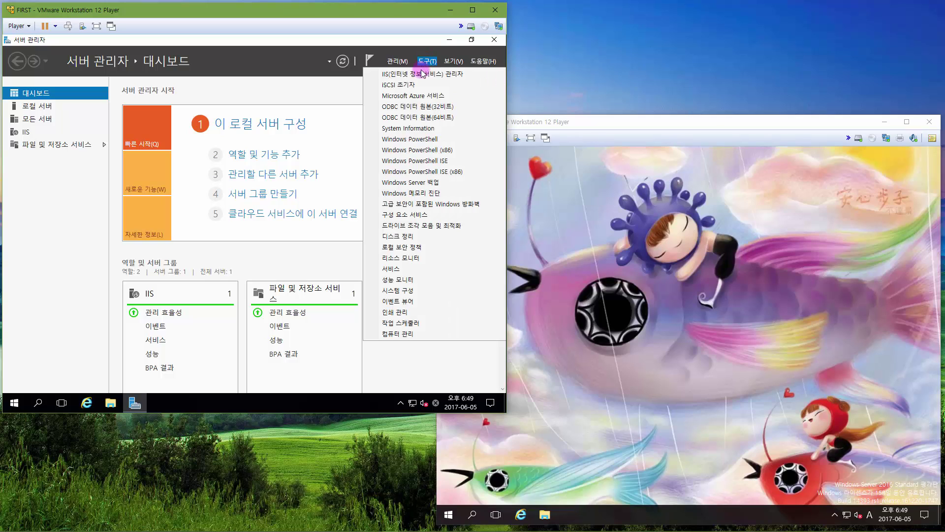
pyautogui.click(447, 75)
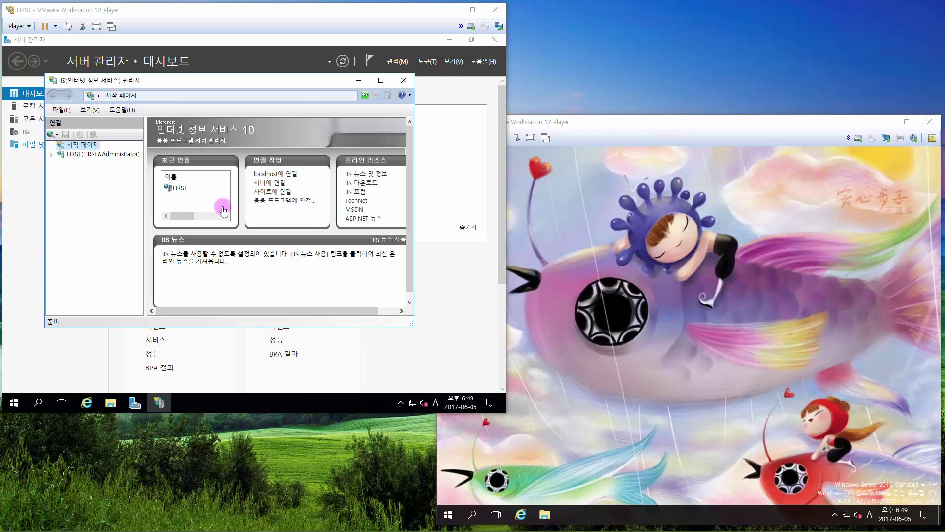
pyautogui.click(301, 83)
pyautogui.doubleClick(300, 83)
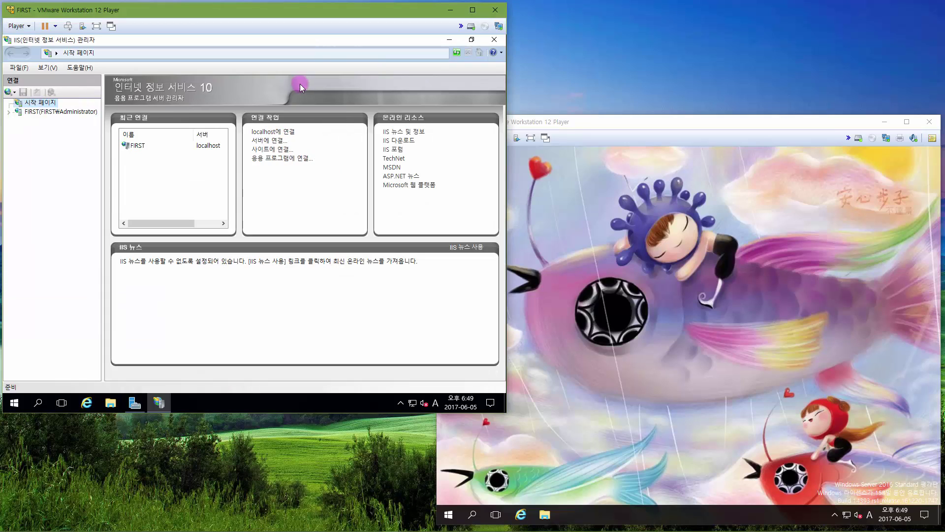
pyautogui.click(9, 111)
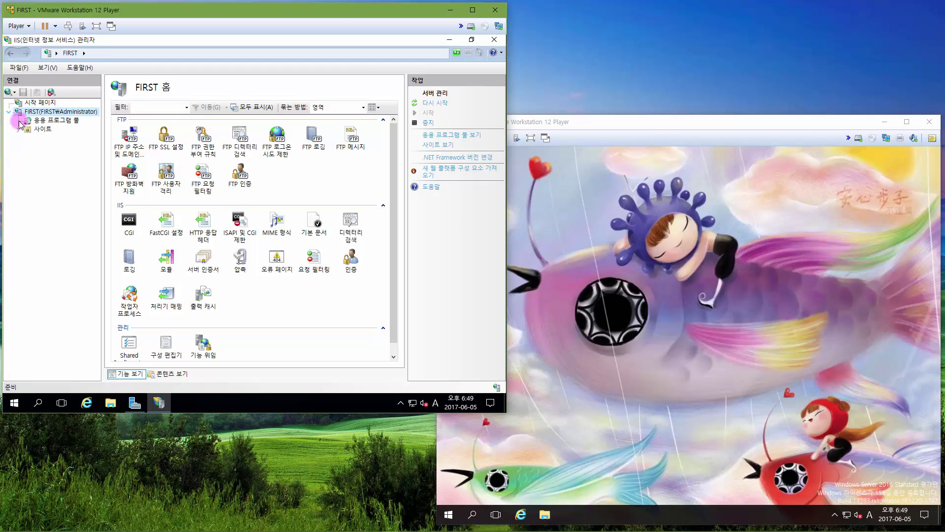
pyautogui.click(37, 130)
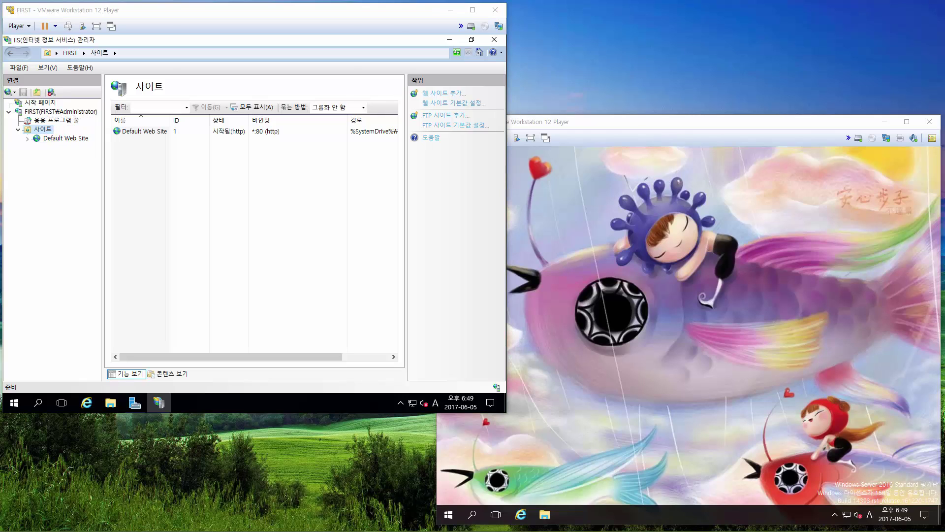
# Start adding an FTP site named Win2016 FTP Site with C:\inetpub\ftproot as its physical path
pyautogui.rightClick(47, 131)
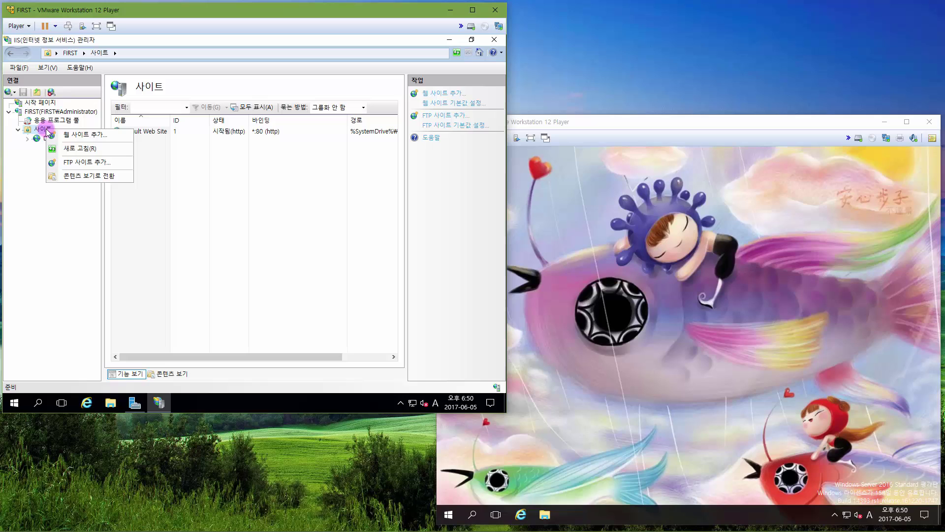
pyautogui.click(85, 163)
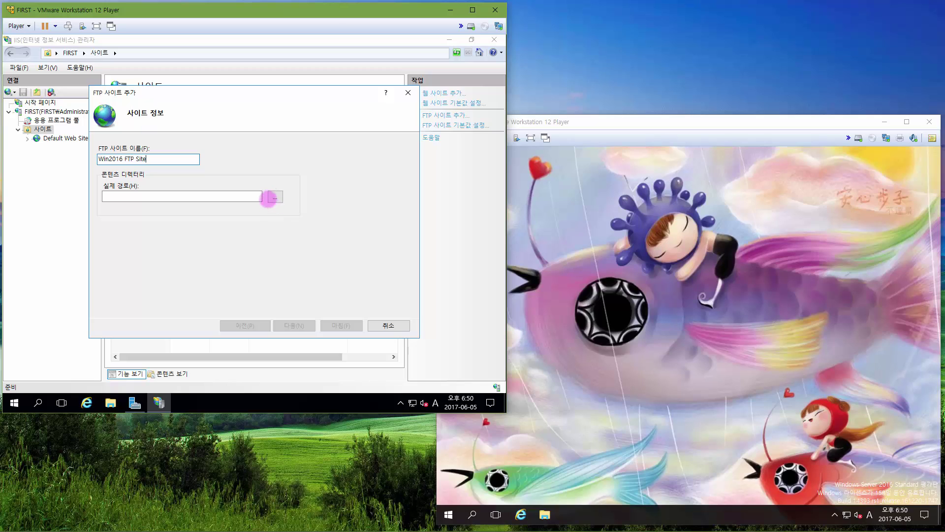
pyautogui.click(275, 197)
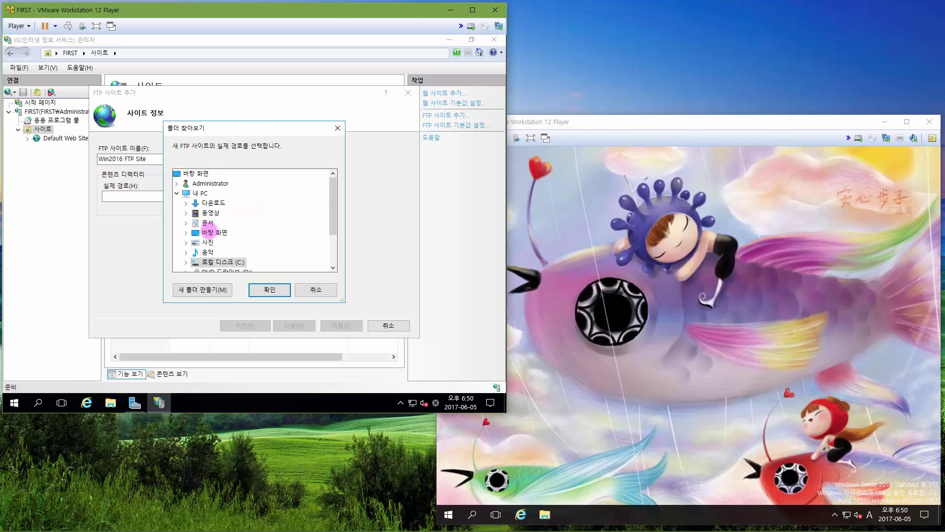
pyautogui.scroll(-2, 207, 236)
pyautogui.click(185, 213)
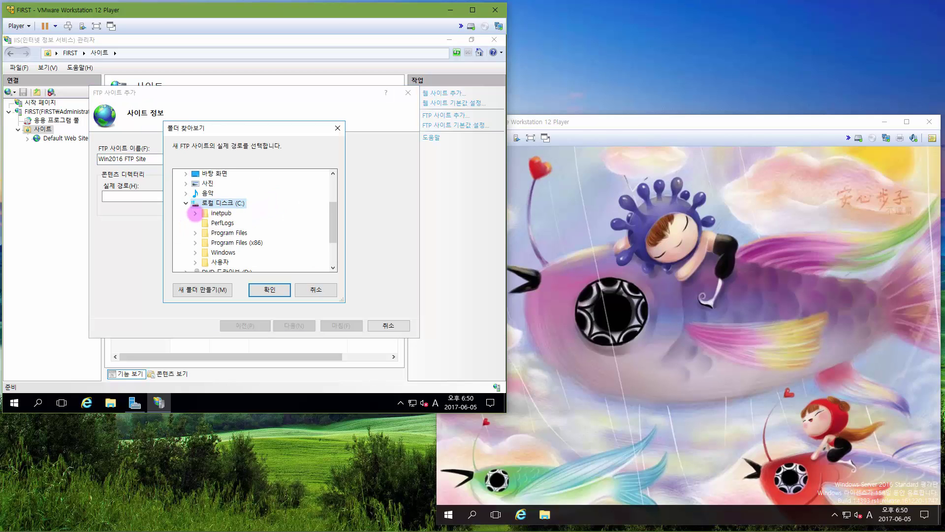
pyautogui.click(194, 213)
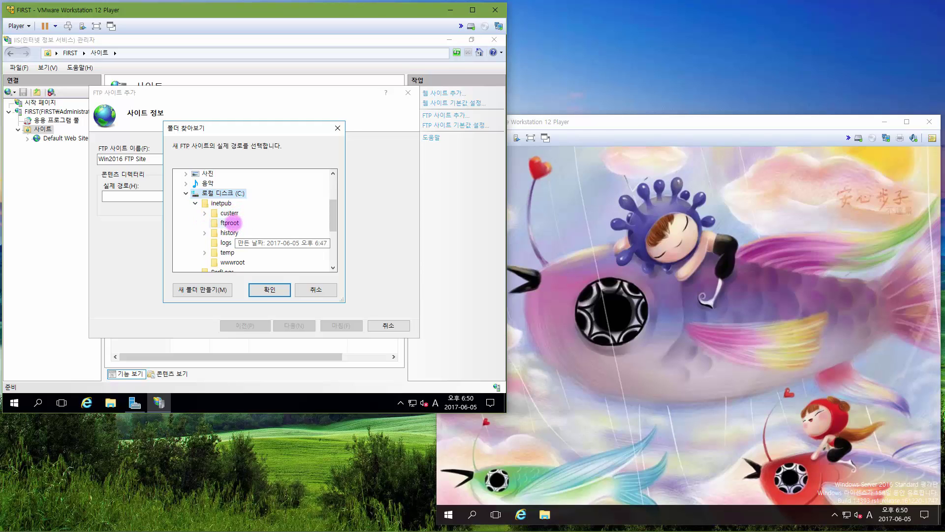
pyautogui.click(230, 223)
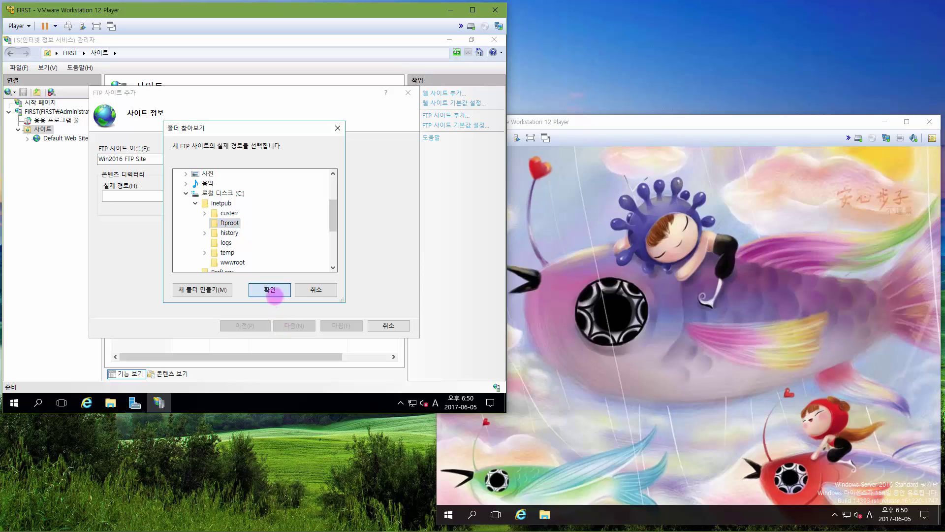
pyautogui.click(270, 290)
pyautogui.click(293, 326)
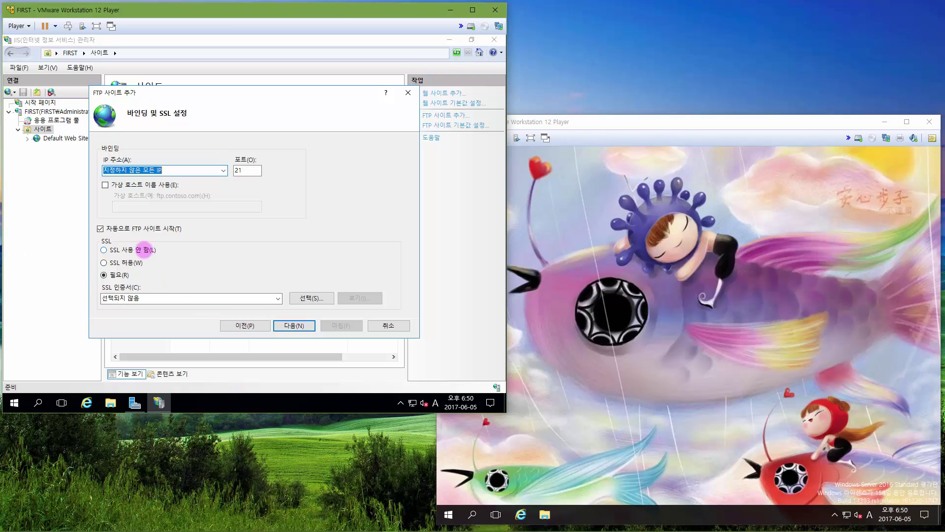
# Finish the FTP site with SSL 사용 안 함, anonymous (익명) authentication, and read (읽기) permission for 모든 사용자
pyautogui.click(143, 250)
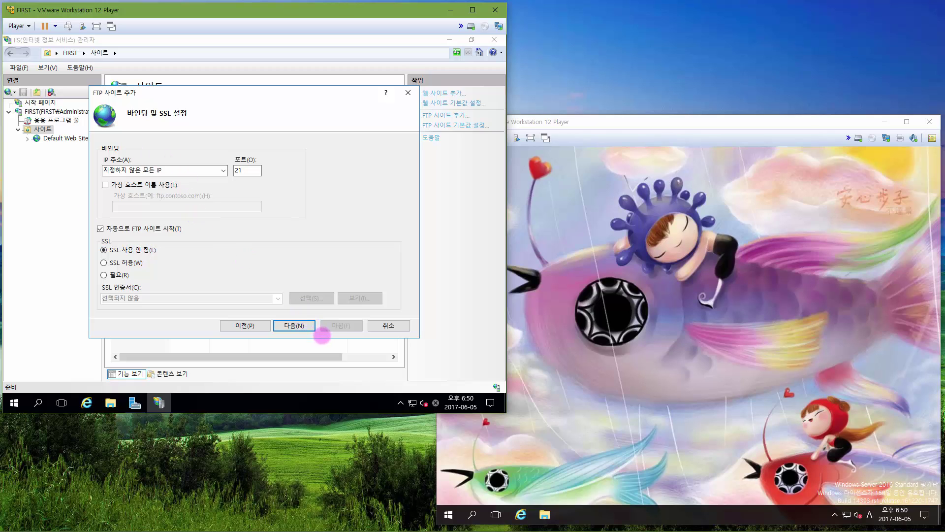
pyautogui.click(302, 326)
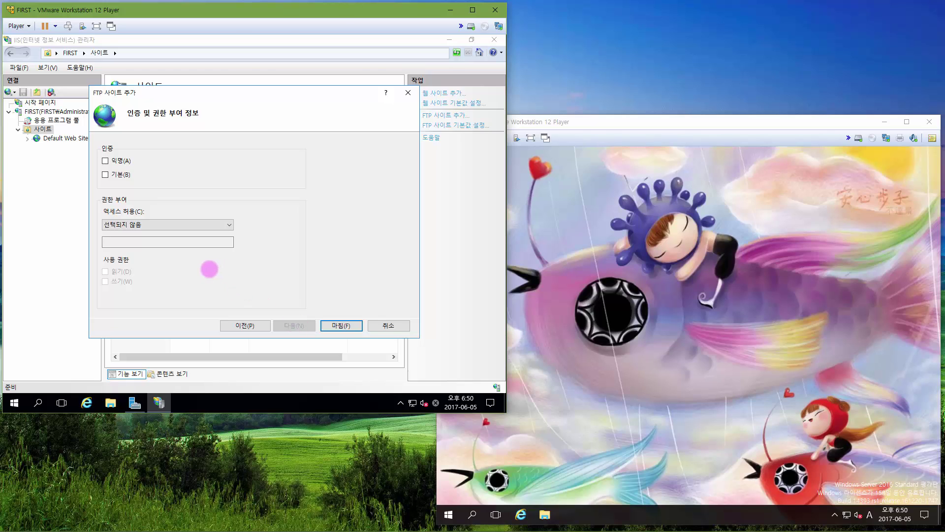
pyautogui.click(105, 160)
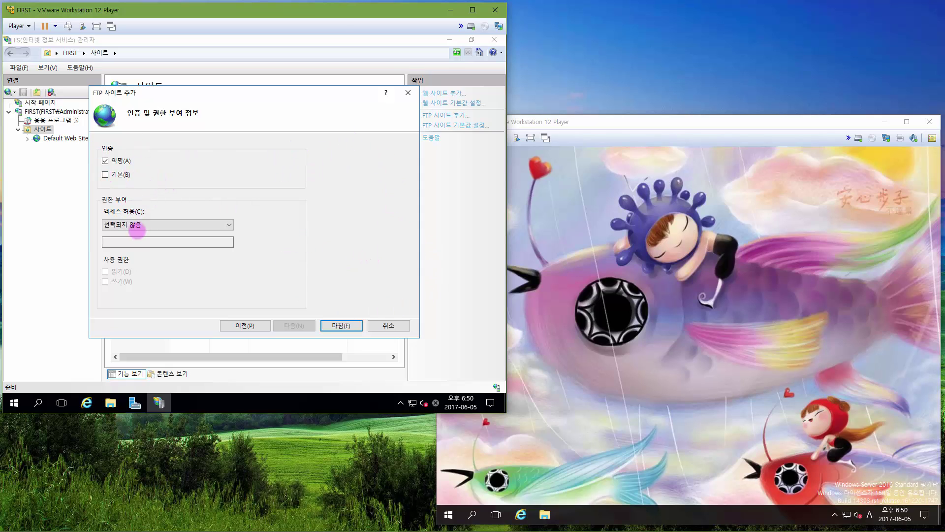
pyautogui.click(155, 224)
pyautogui.click(152, 242)
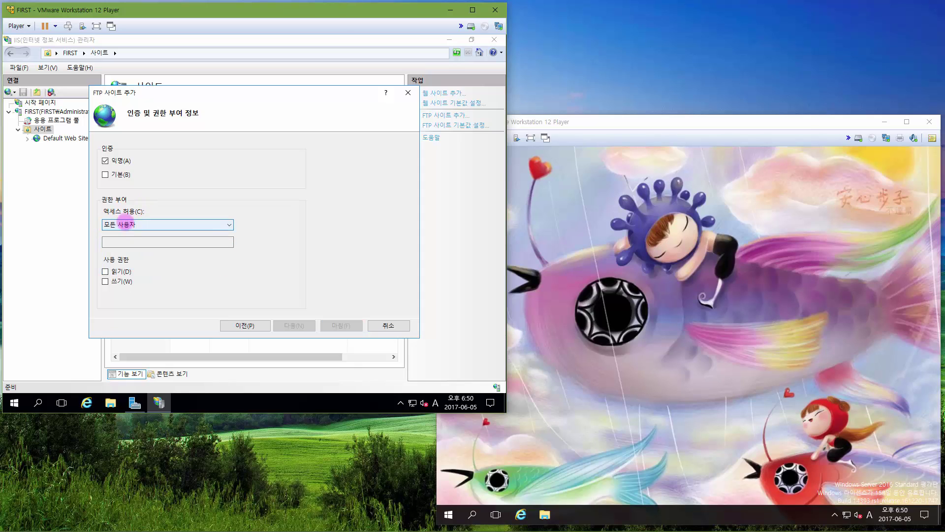
pyautogui.click(105, 271)
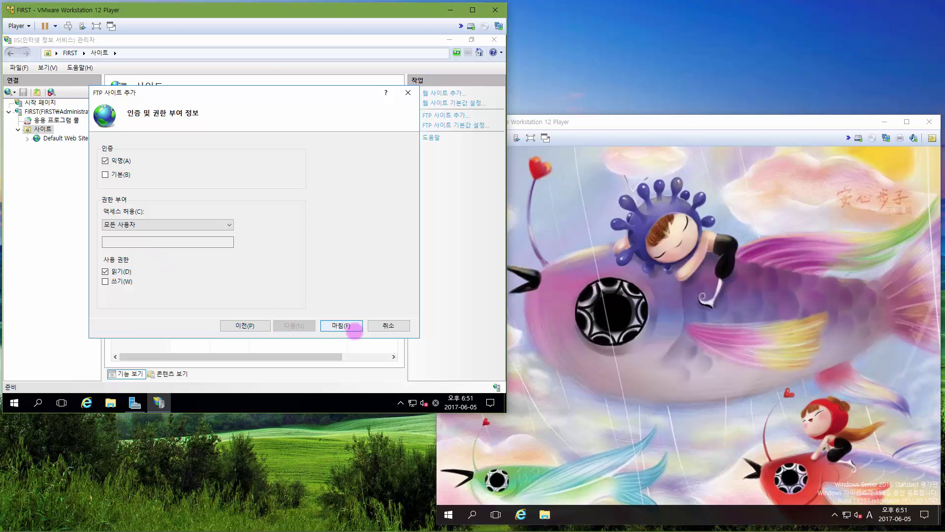
pyautogui.click(344, 325)
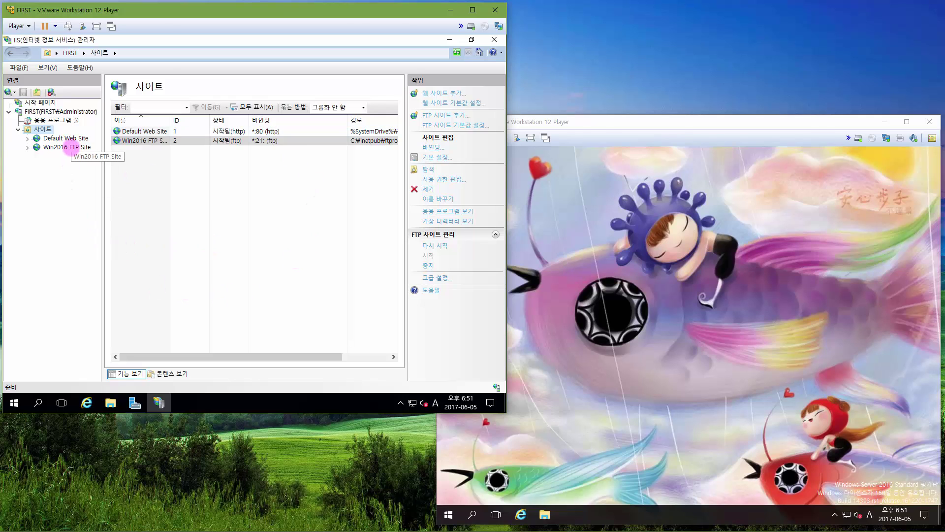
pyautogui.click(753, 306)
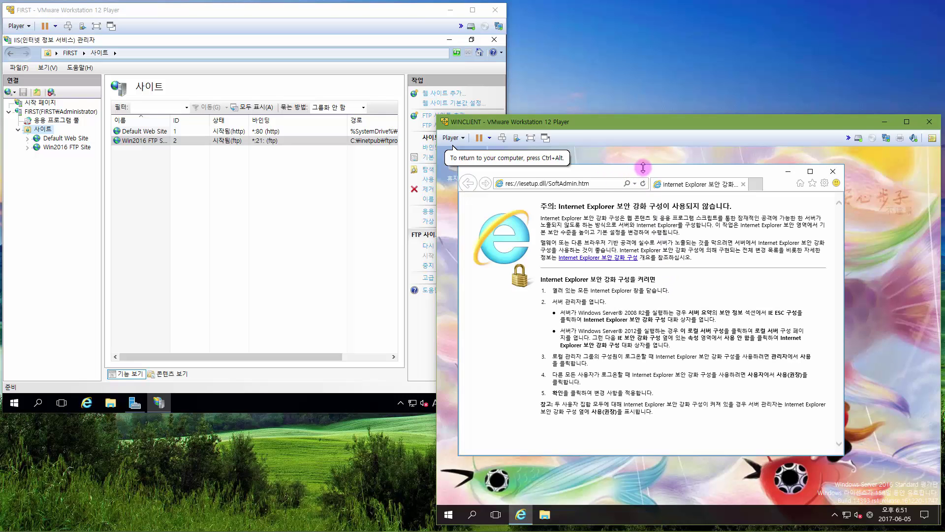
pyautogui.click(613, 184)
pyautogui.write('http://192.16')
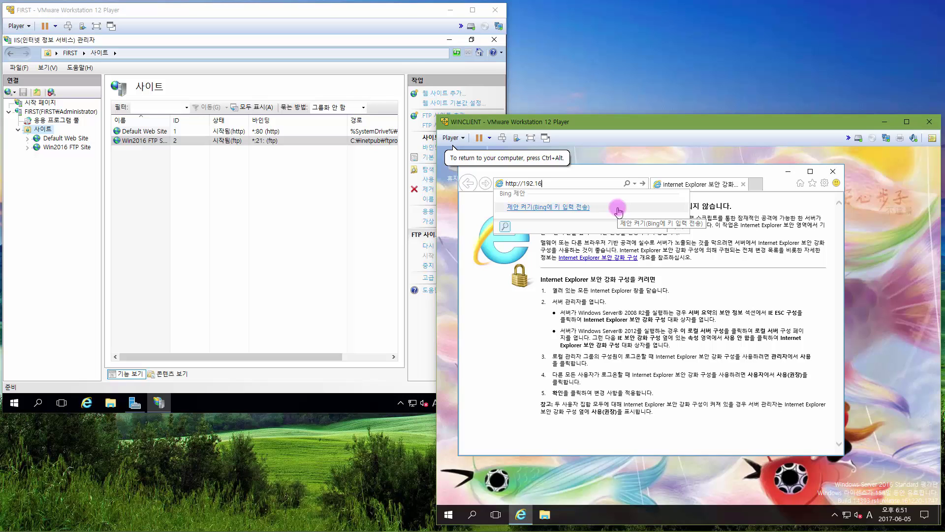
pyautogui.write('8.111.10')
pyautogui.press('Return')
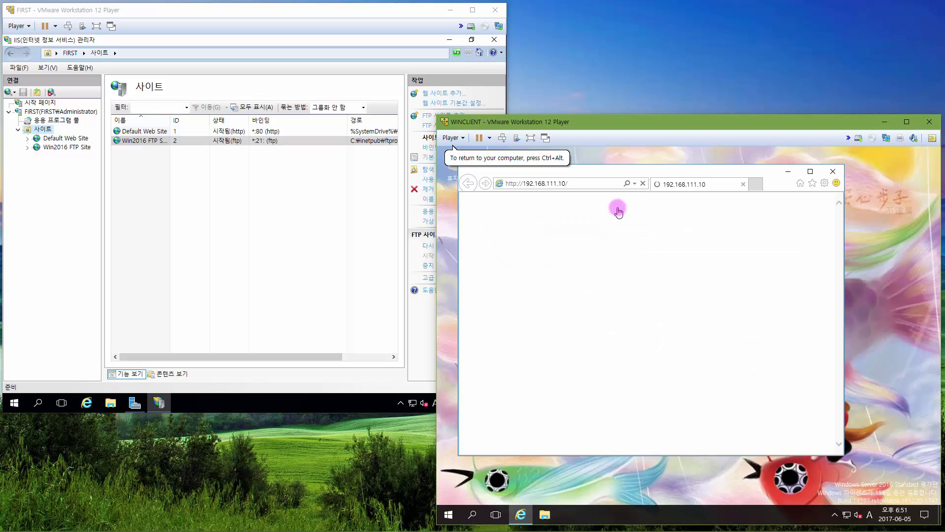
pyautogui.doubleClick(659, 171)
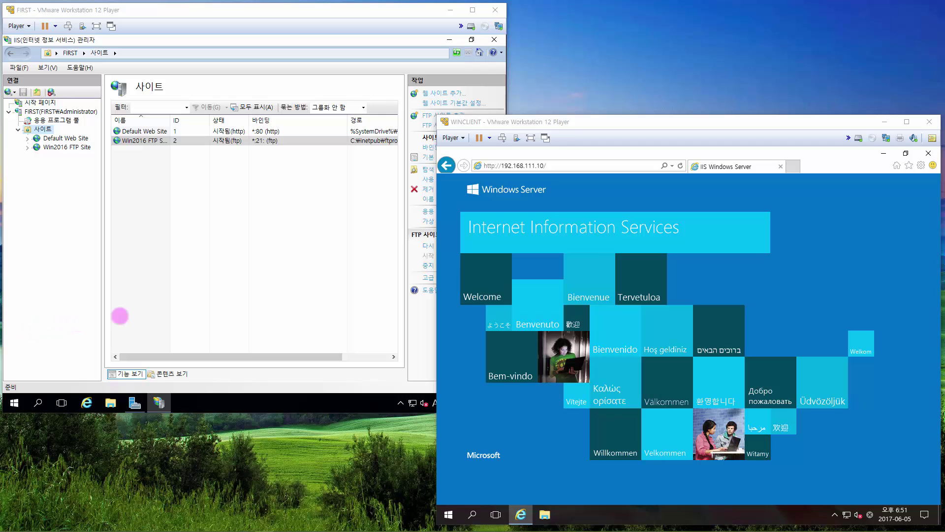
pyautogui.click(905, 153)
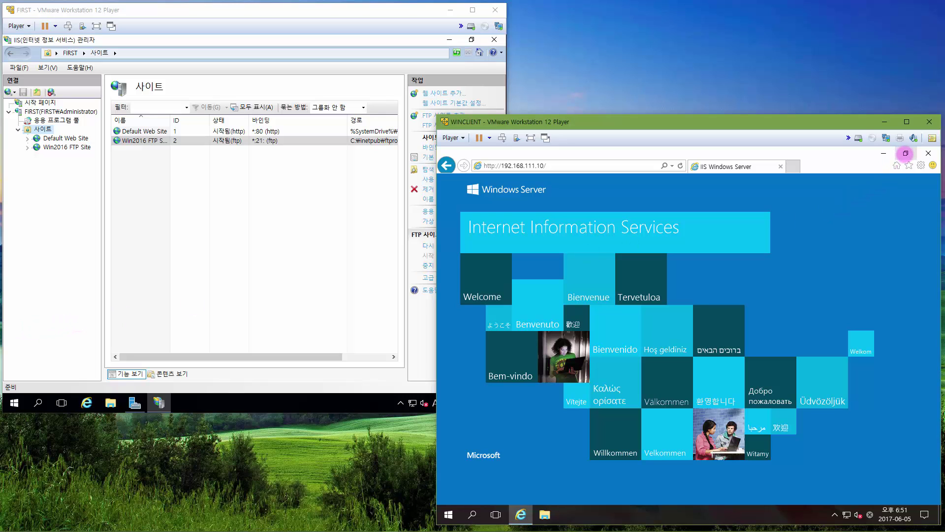
pyautogui.click(906, 153)
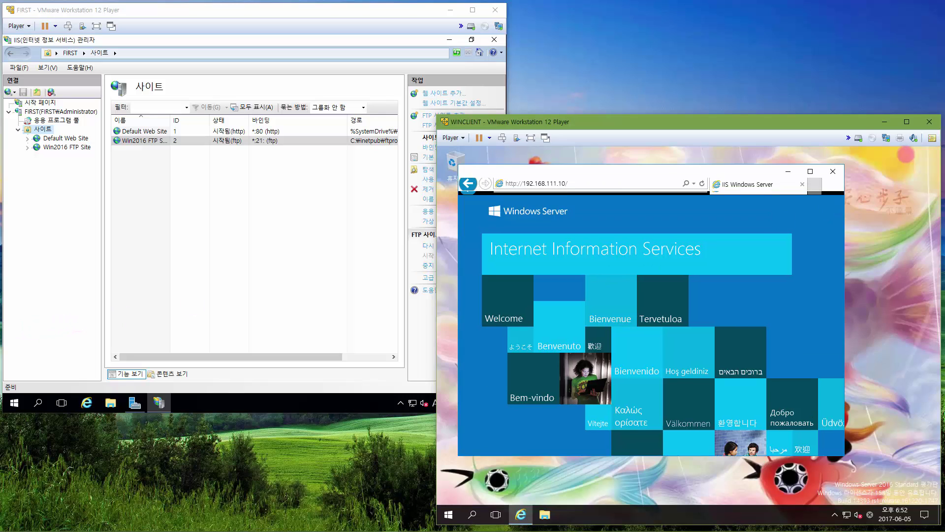
# Open an administrator command prompt on WINCLIENT and connect to the FTP server with ftp 192.168.111.10
pyautogui.rightClick(448, 514)
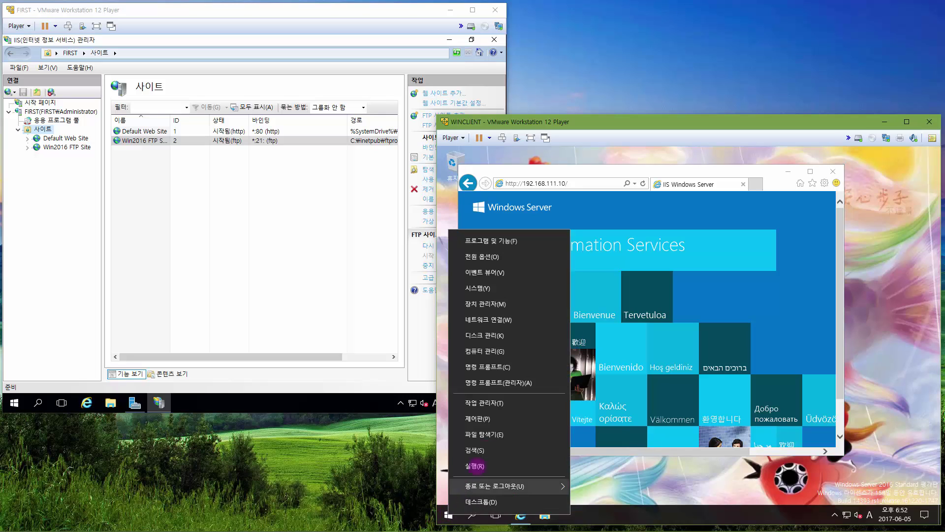
pyautogui.click(497, 382)
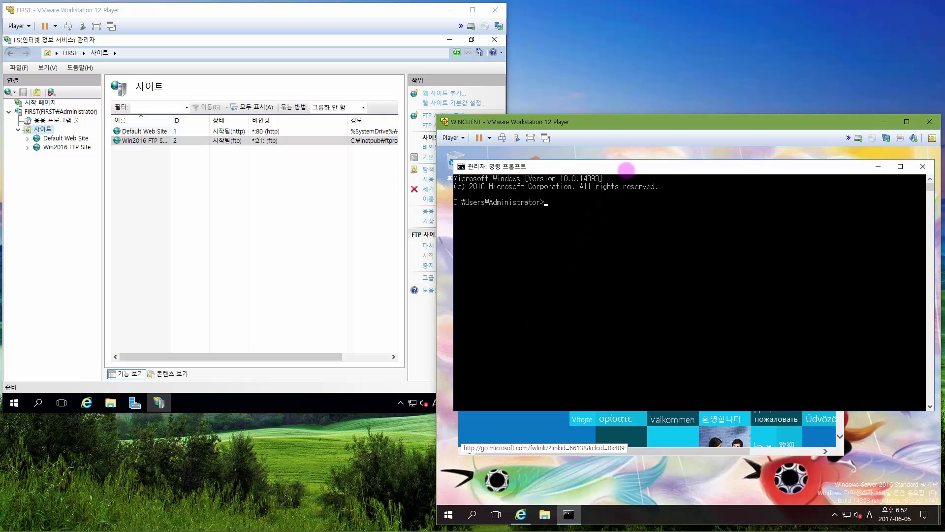
pyautogui.moveTo(634, 170)
pyautogui.mouseDown()
pyautogui.moveTo(611, 162)
pyautogui.moveTo(632, 166)
pyautogui.mouseUp()
pyautogui.click(621, 212)
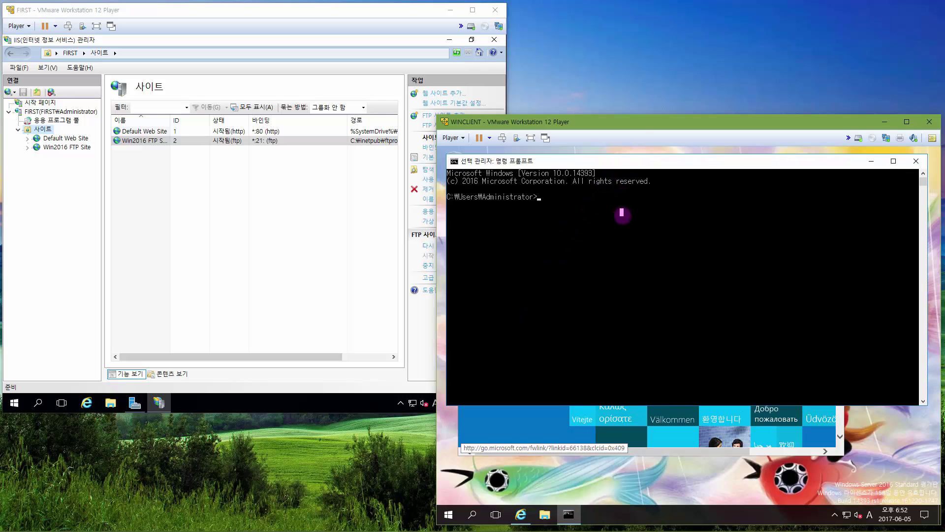
pyautogui.press('Escape')
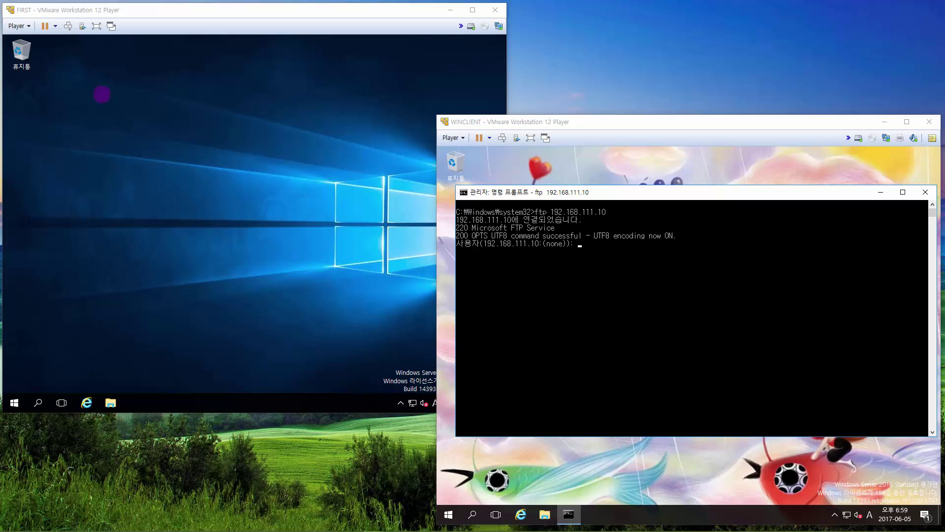
# Log in to the FTP server as anonymous with an empty password and query the current directory with pwd
pyautogui.click(111, 93)
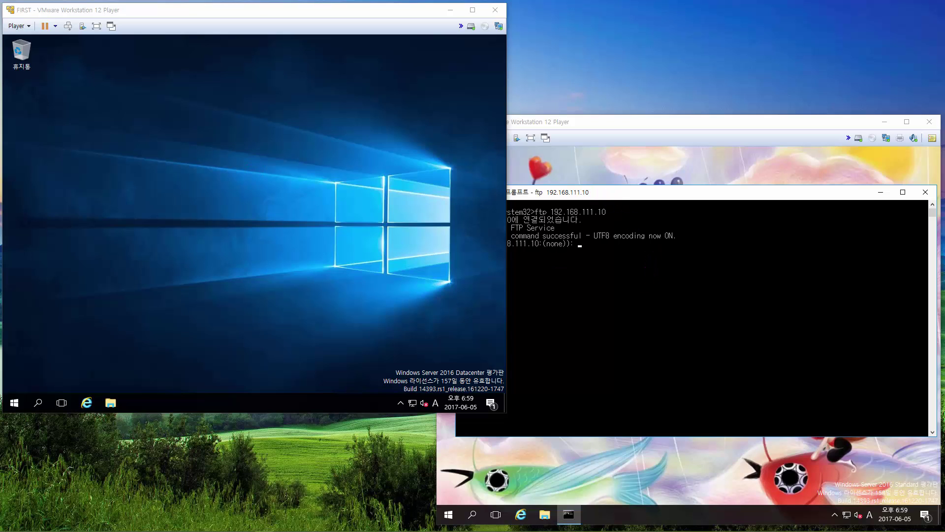
pyautogui.click(750, 305)
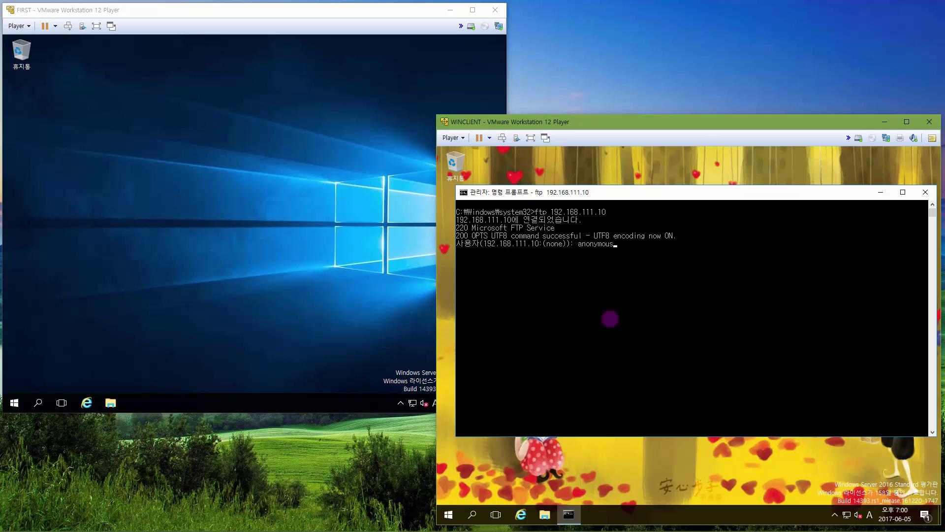
pyautogui.press('Return')
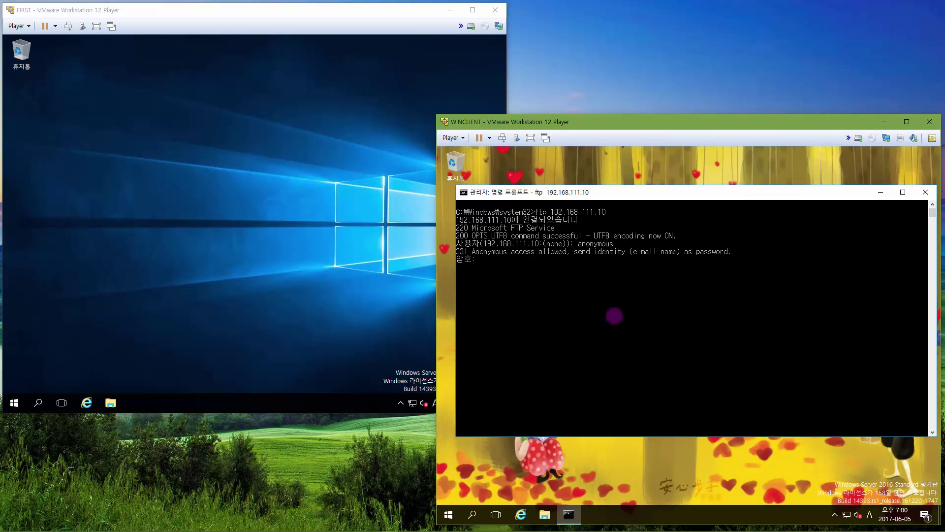
pyautogui.press('Return')
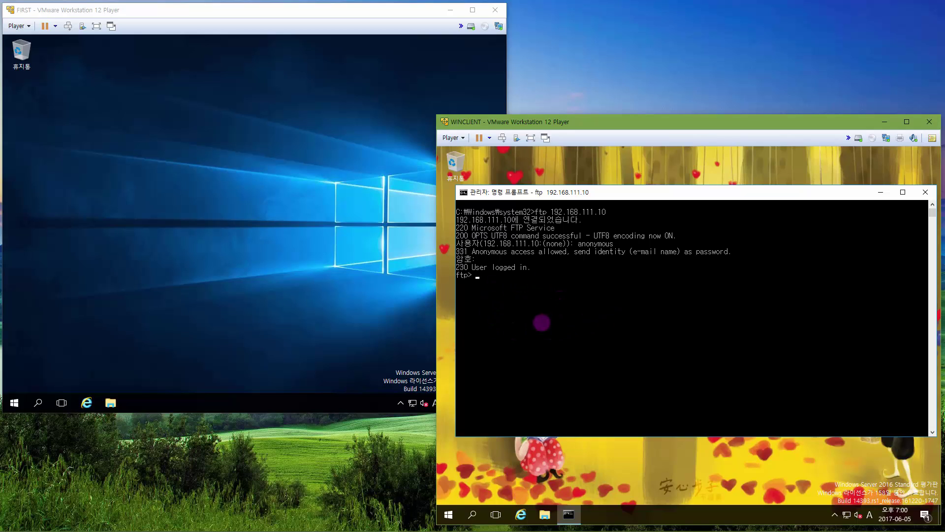
pyautogui.write('pwd')
pyautogui.press('Return')
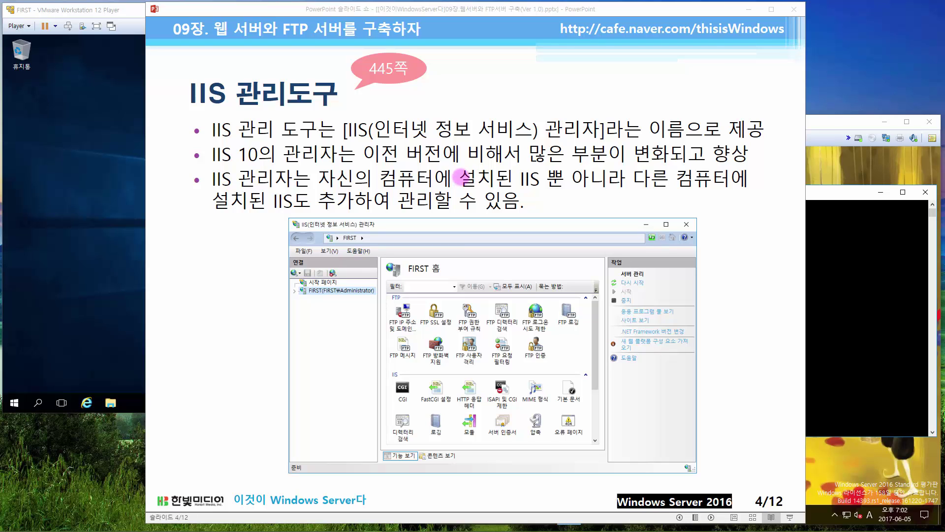
# Advance and minimize the slide show, and open a maximized IIS(인터넷 정보 서비스) 관리자 from Server Manager on FIRST
pyautogui.click(460, 177)
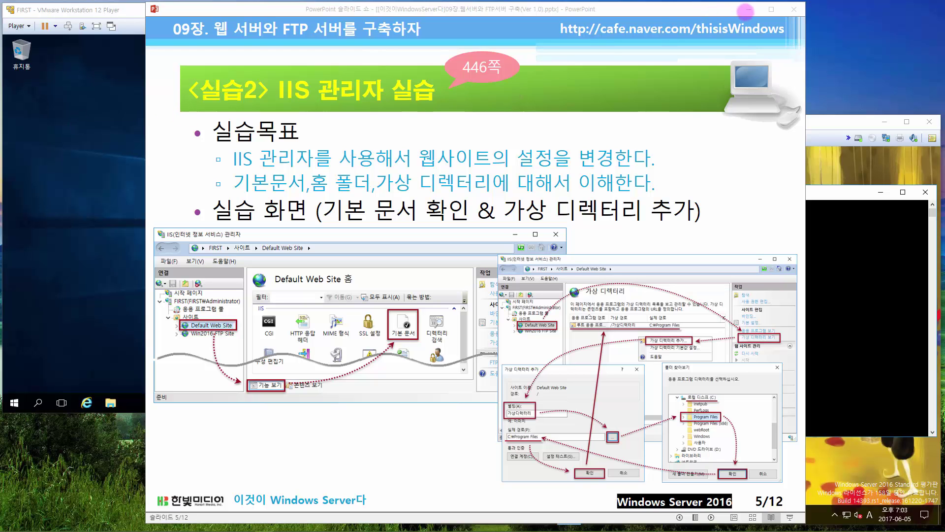
pyautogui.click(747, 9)
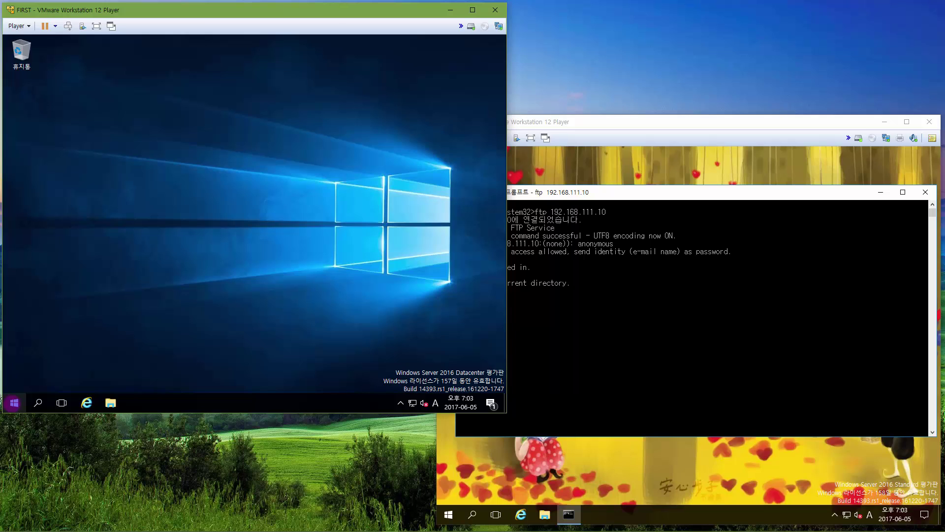
pyautogui.click(13, 403)
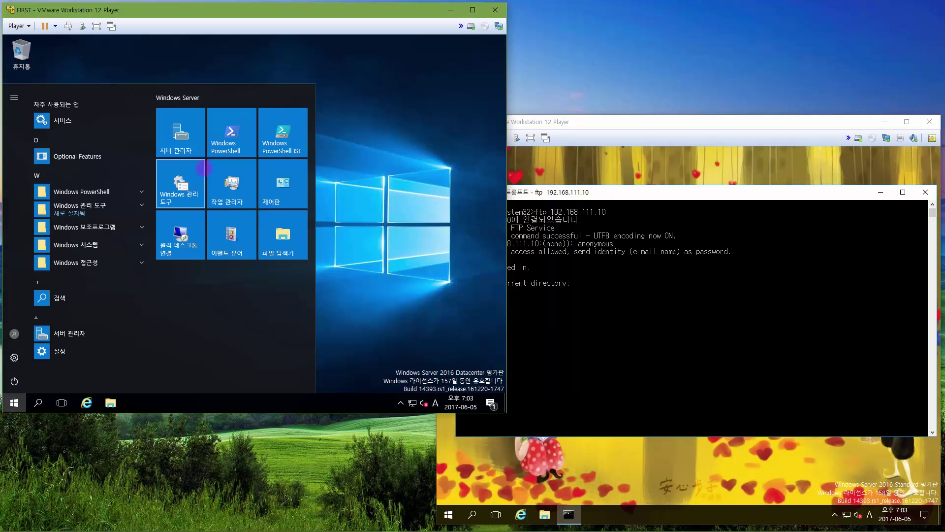
pyautogui.click(187, 148)
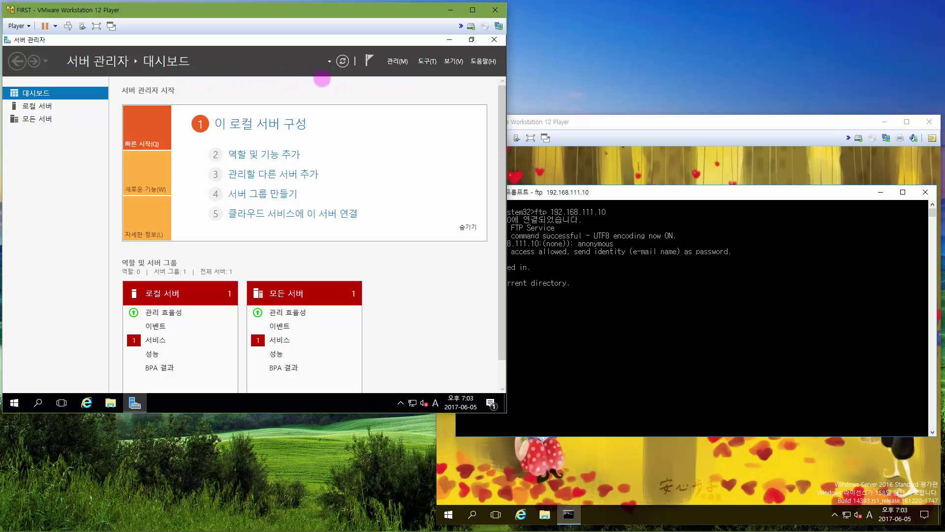
pyautogui.click(427, 61)
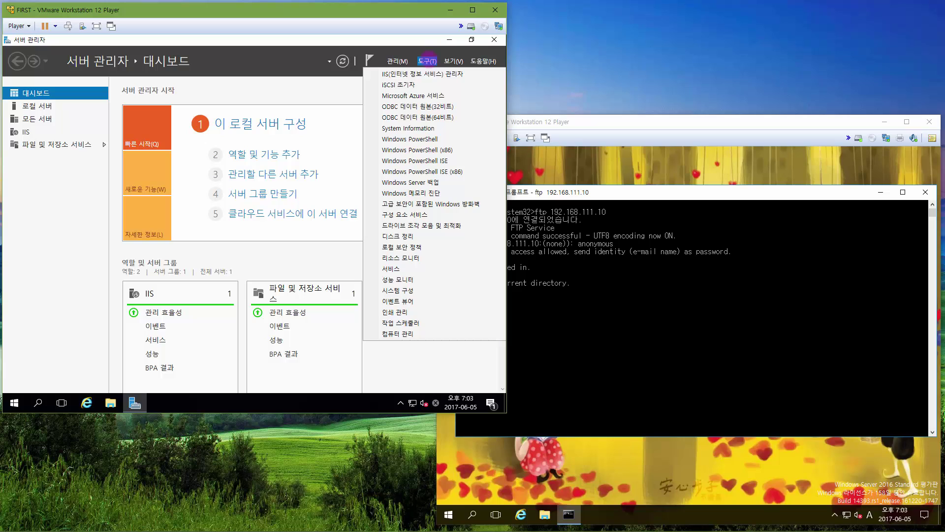
pyautogui.click(423, 73)
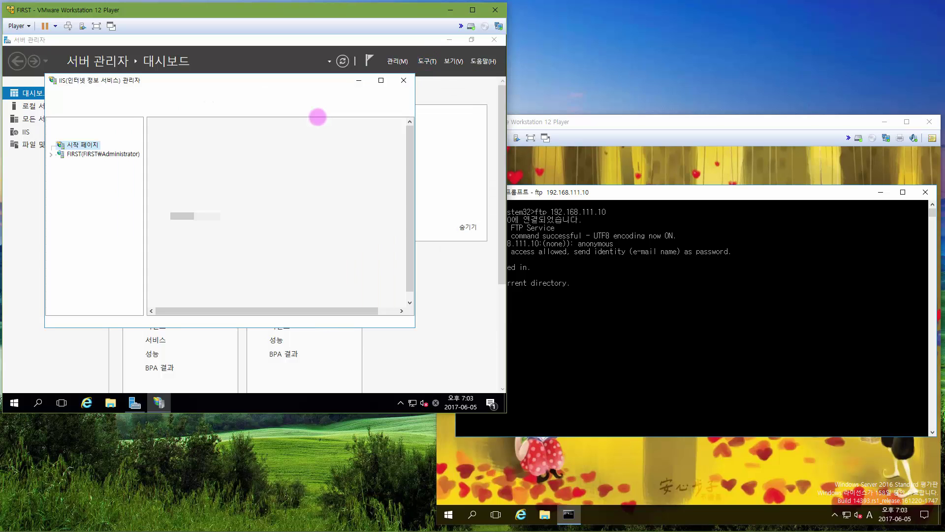
pyautogui.click(380, 81)
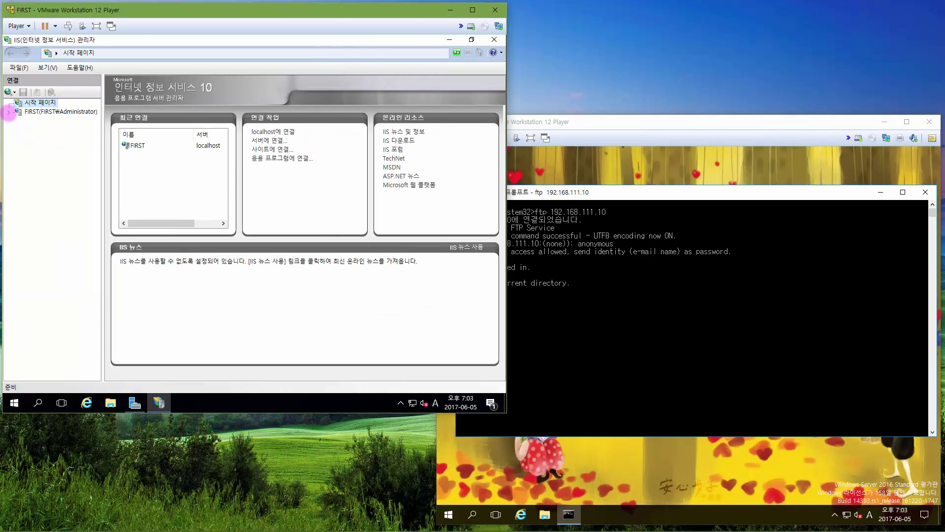
# Show the content view (콘텐츠 보기) of Default Web Site under the 사이트 node of server FIRST
pyautogui.click(9, 112)
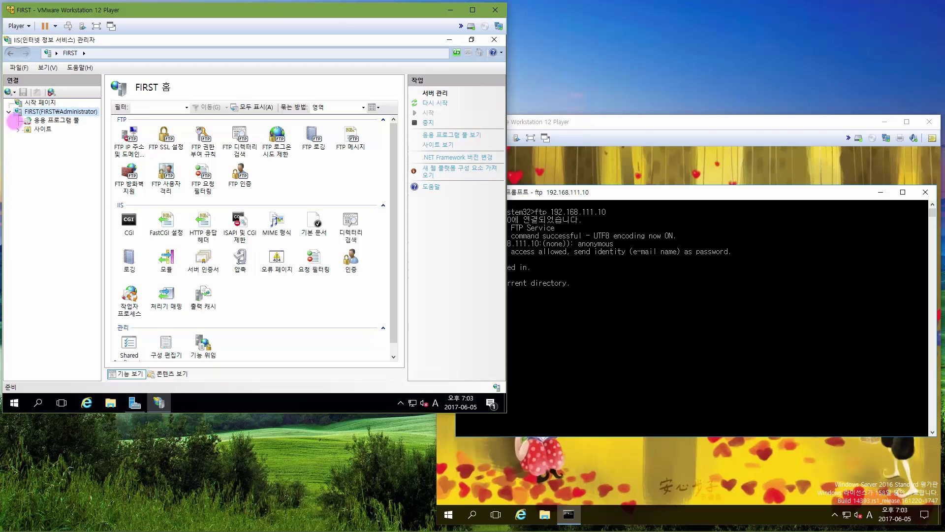
pyautogui.click(18, 130)
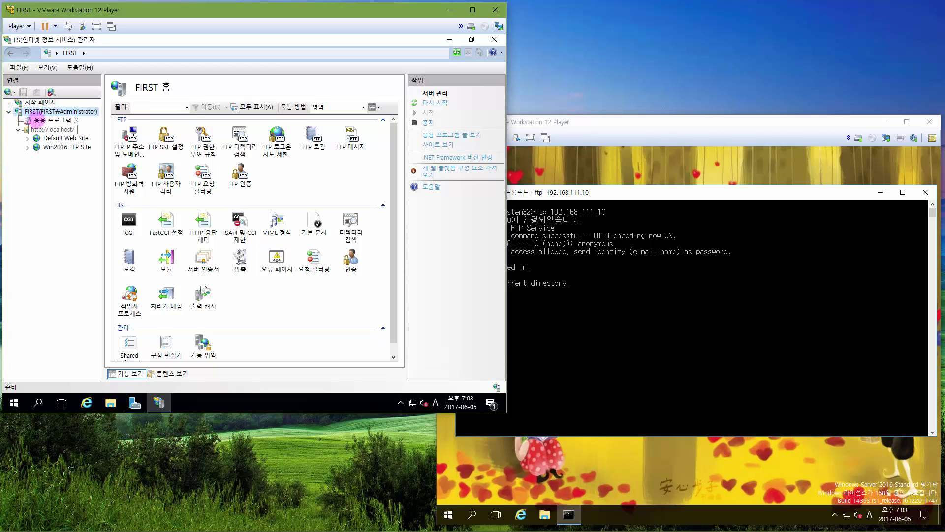
pyautogui.click(64, 138)
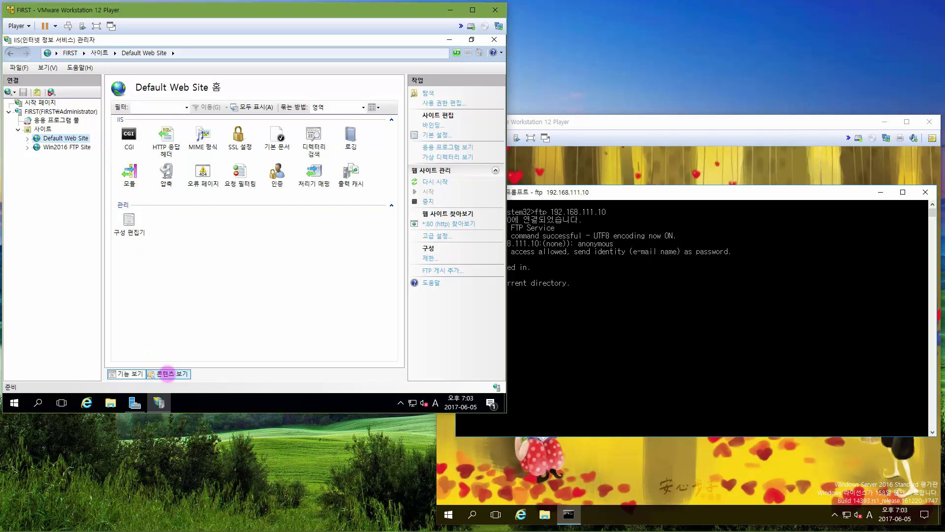
pyautogui.click(166, 373)
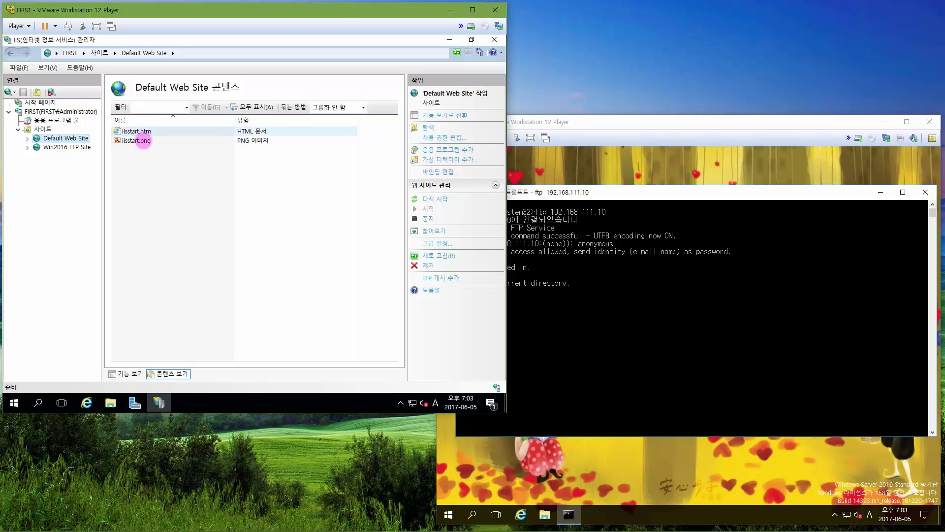
pyautogui.click(635, 152)
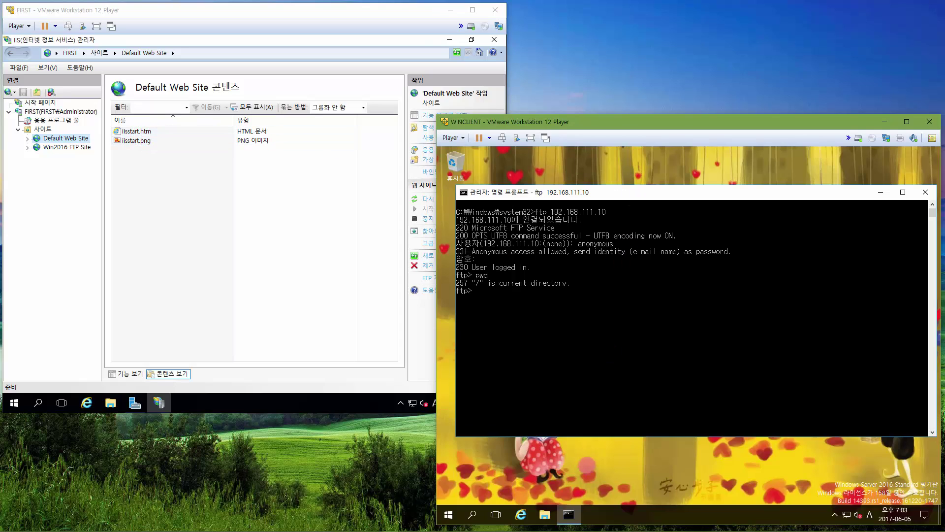
pyautogui.click(585, 500)
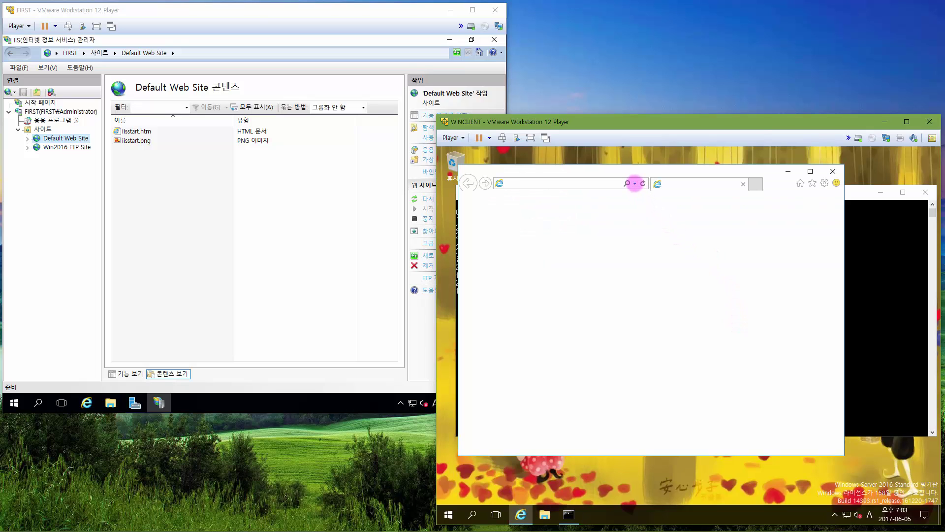
pyautogui.click(635, 183)
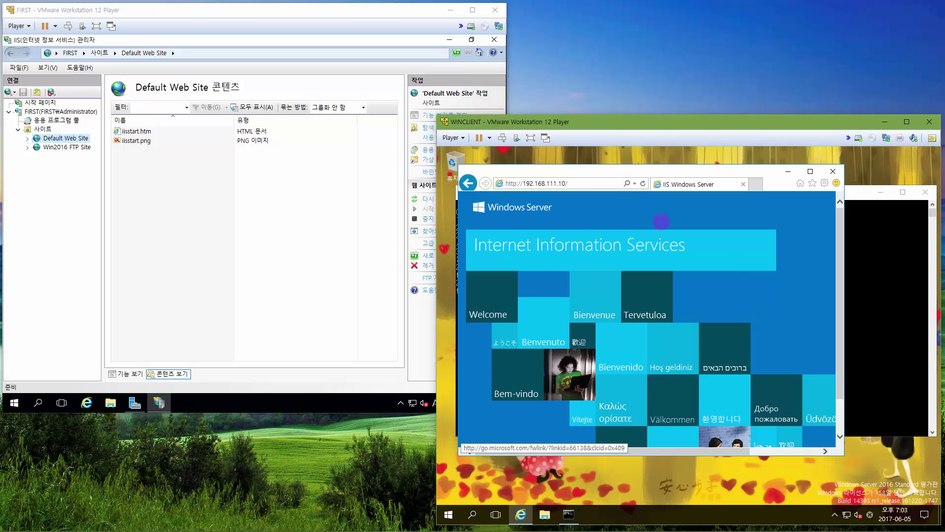
pyautogui.click(579, 185)
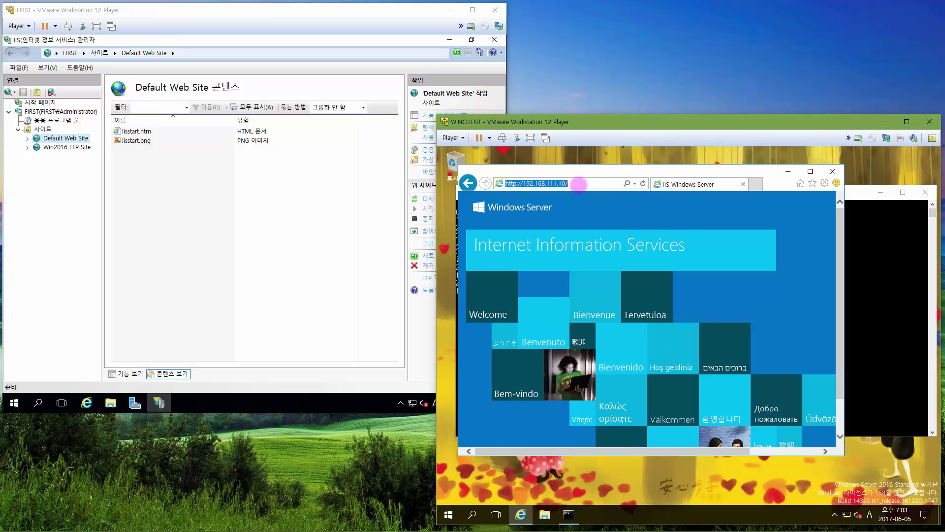
pyautogui.click(579, 184)
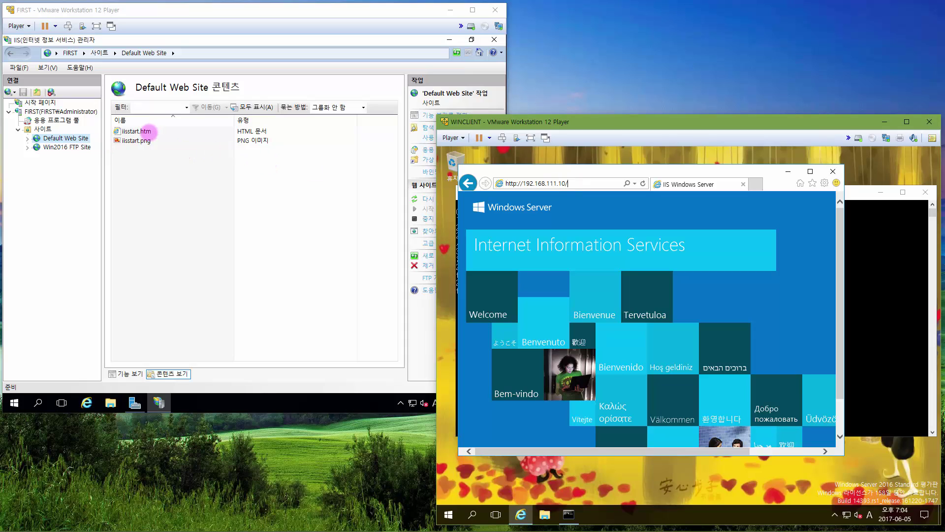
# Switch to FIRST and browse to the C:\inetpub\wwwroot folder in File Explorer
pyautogui.click(185, 335)
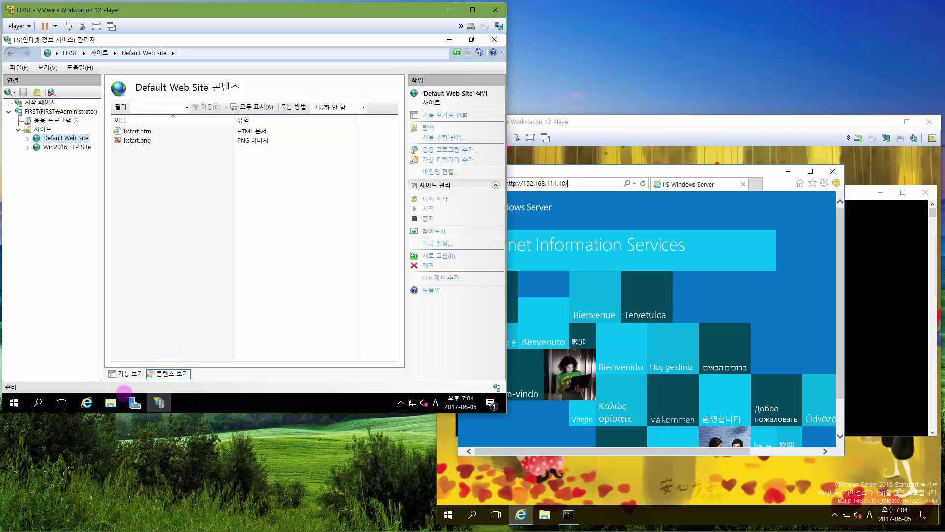
pyautogui.click(111, 403)
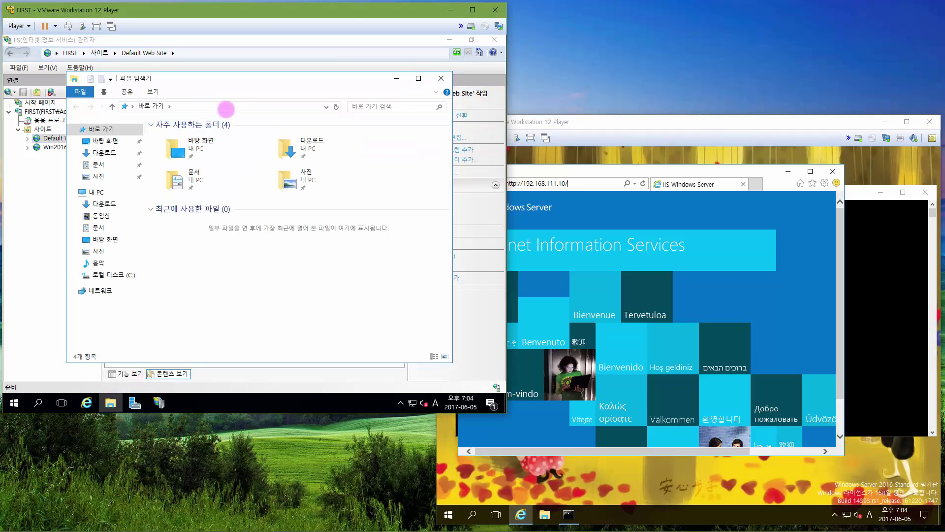
pyautogui.click(76, 274)
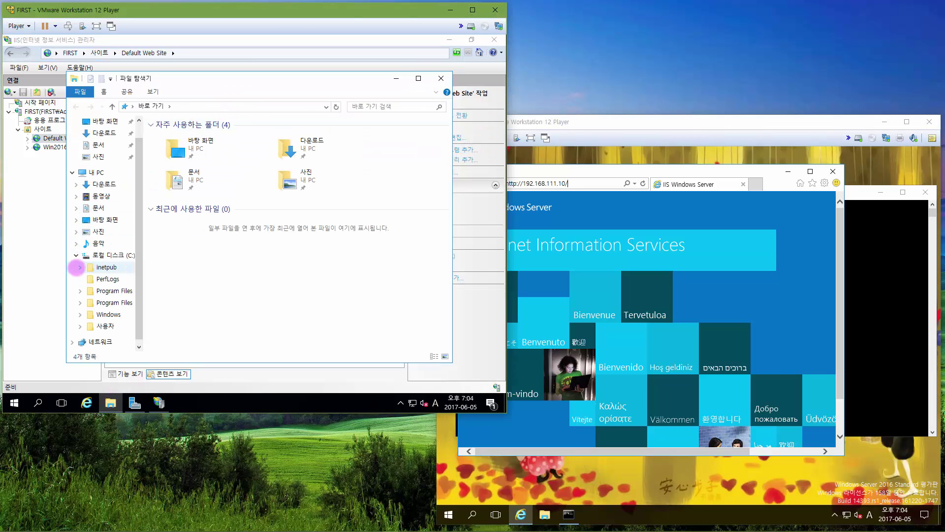
pyautogui.click(79, 268)
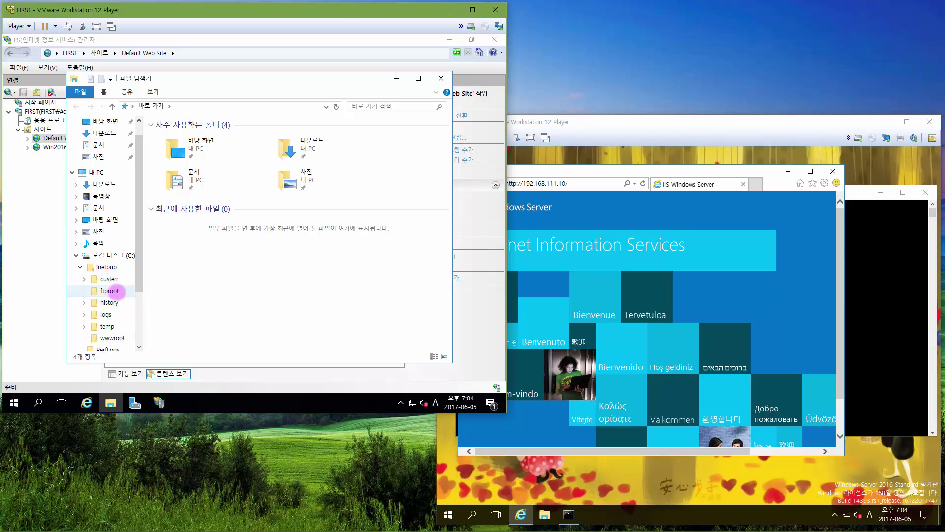
pyautogui.click(113, 338)
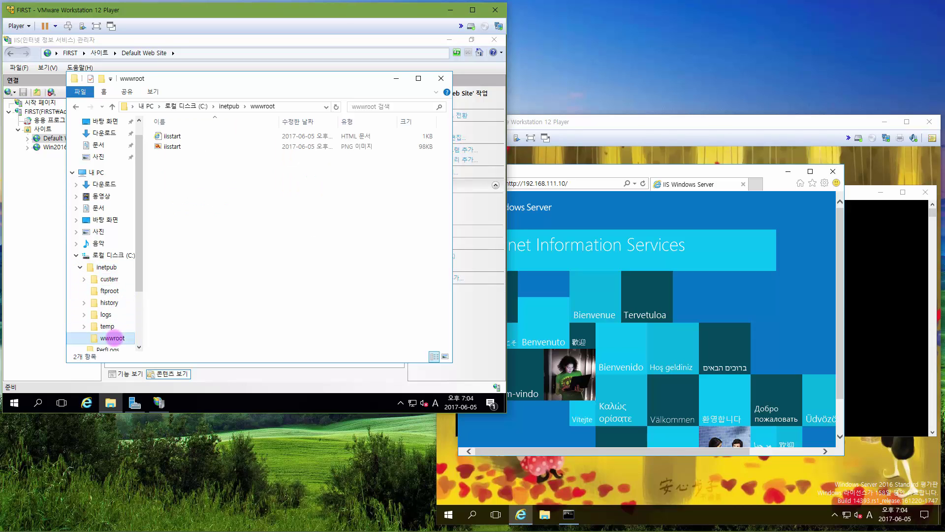
# Move the wwwroot window below the IIS content list and display the folder's full path
pyautogui.moveTo(250, 141); pyautogui.dragTo(266, 185)
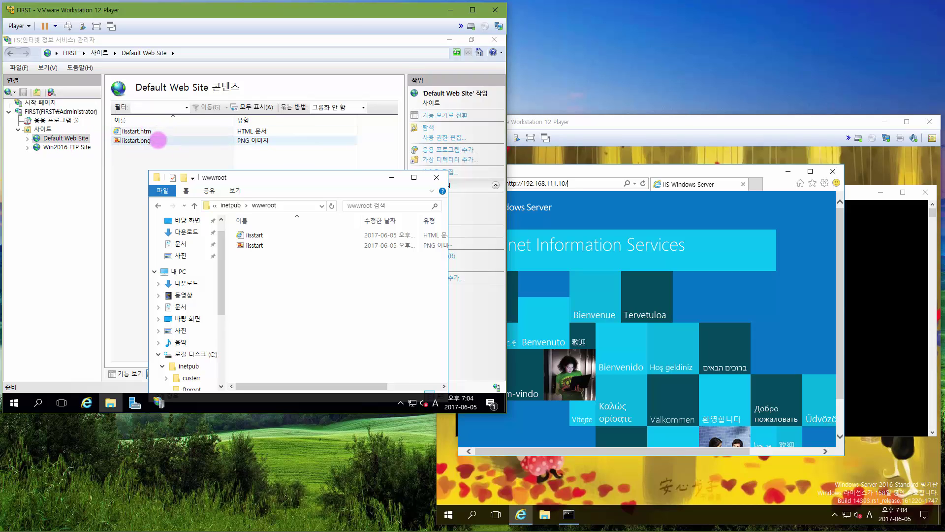
pyautogui.click(297, 206)
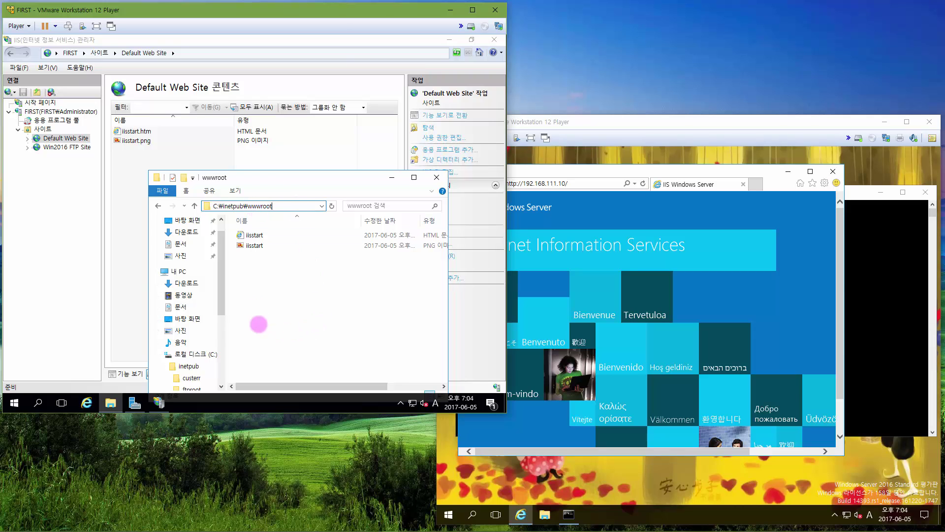
pyautogui.click(299, 272)
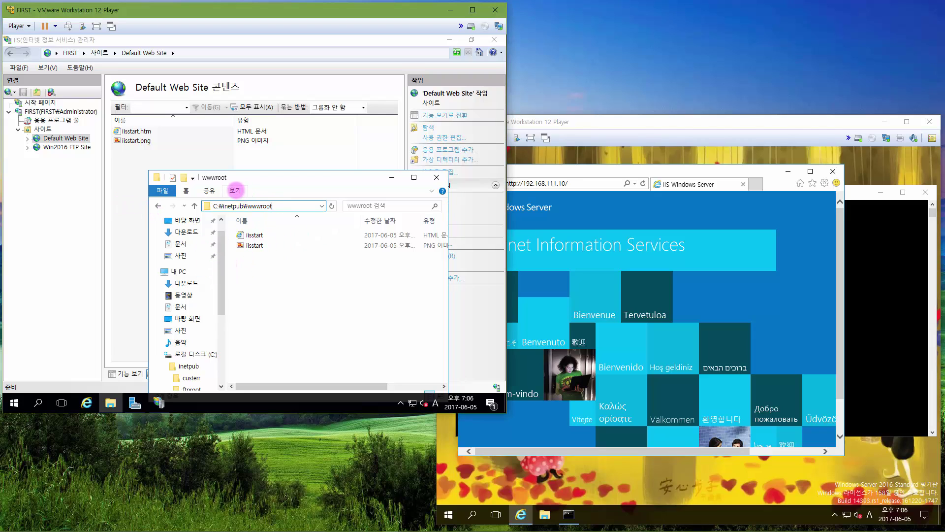
# Turn on file name extensions in File Explorer for the wwwroot files and return to IIS(인터넷 정보 서비스) 관리자
pyautogui.click(237, 190)
pyautogui.click(345, 216)
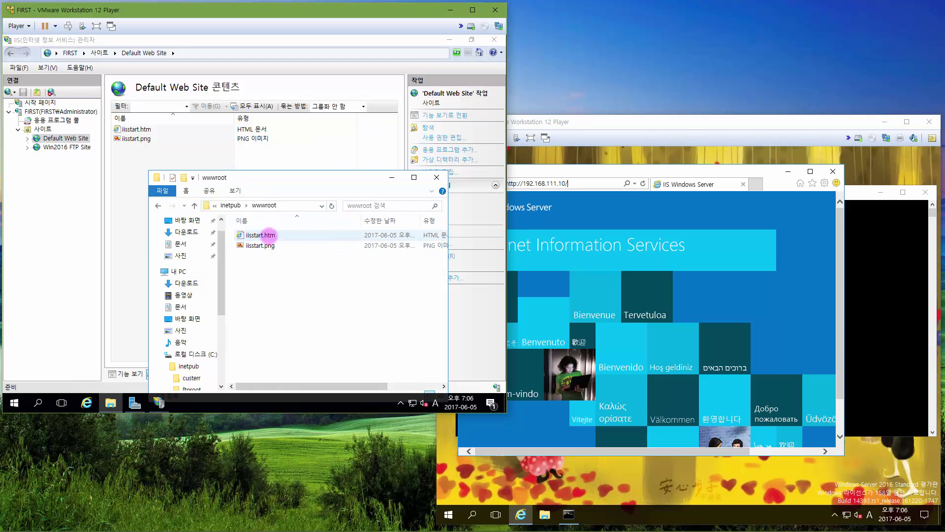
pyautogui.click(118, 250)
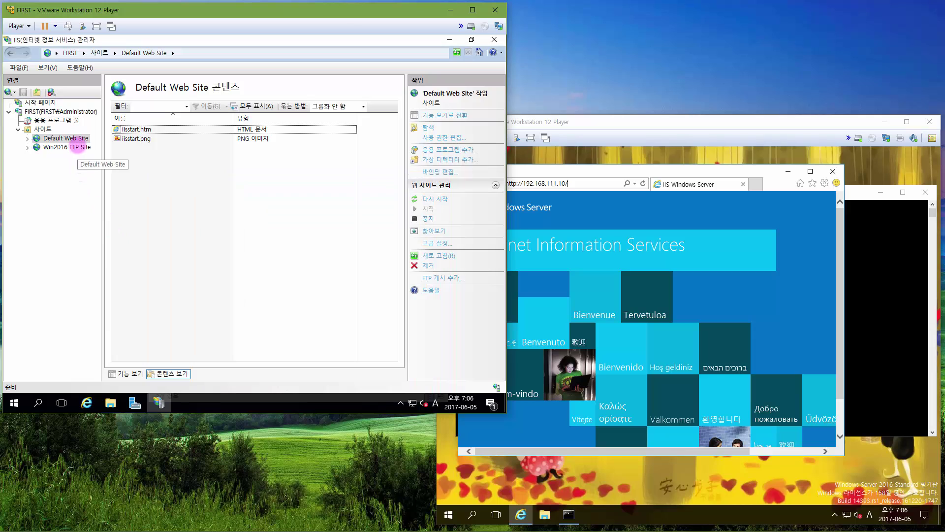
# Open the 기본 문서 settings of Default Web Site and check its document list against the site address in WINCLIENT's browser
pyautogui.click(69, 139)
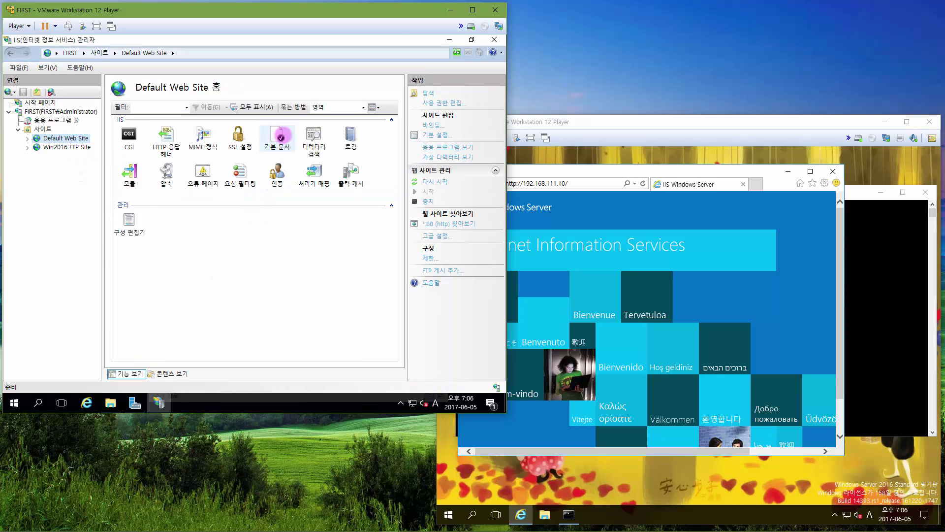
pyautogui.click(279, 136)
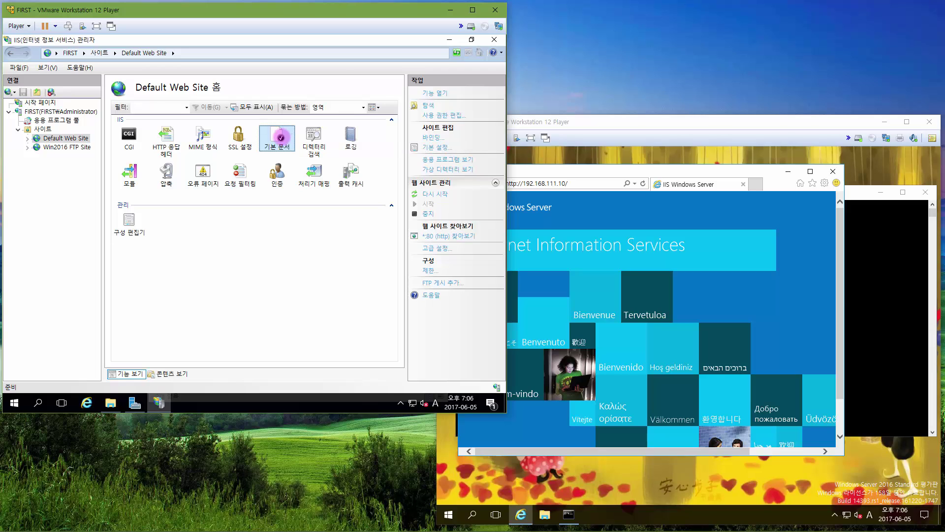
pyautogui.doubleClick(281, 137)
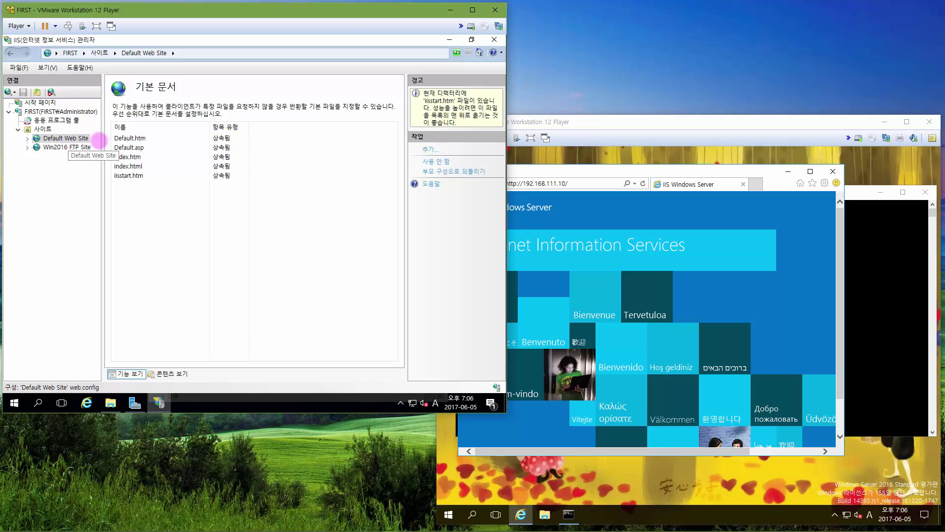
pyautogui.click(576, 183)
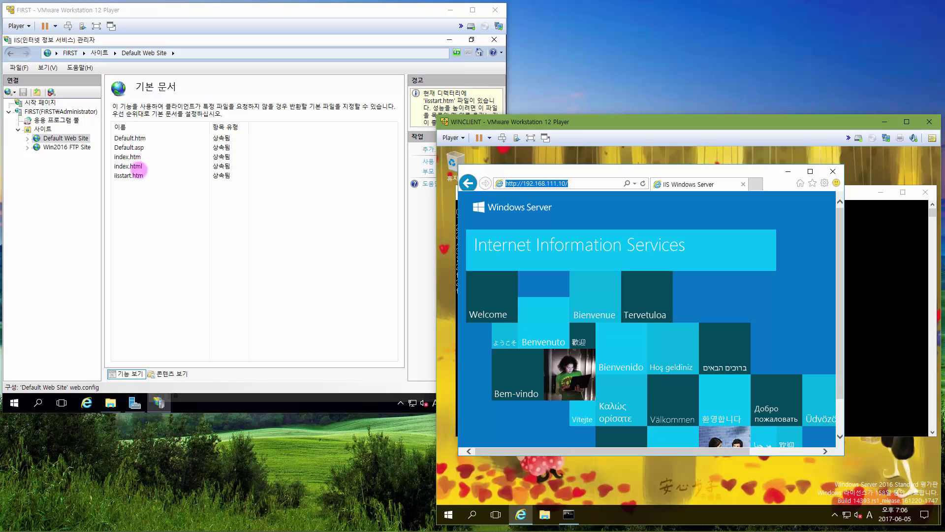
pyautogui.click(134, 176)
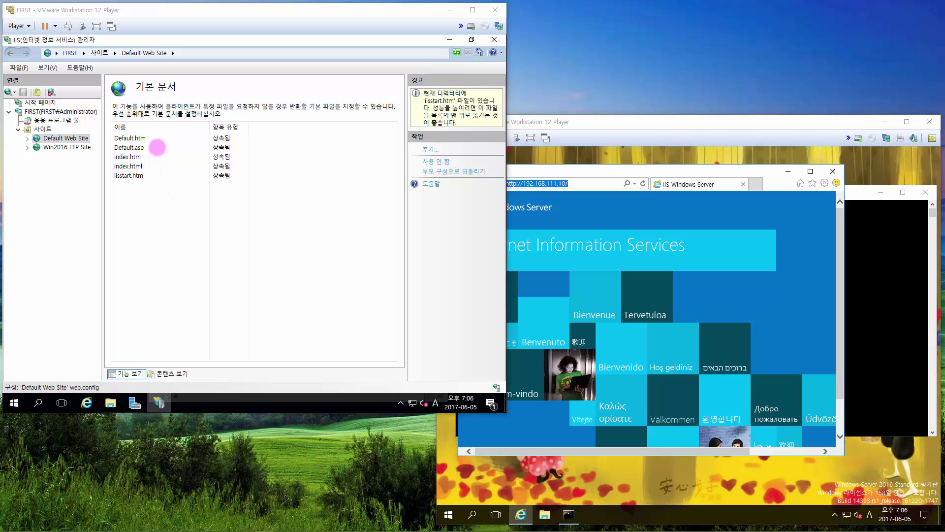
# Remove Default.asp from Default Web Site's 기본 문서 list and confirm the removal
pyautogui.click(156, 148)
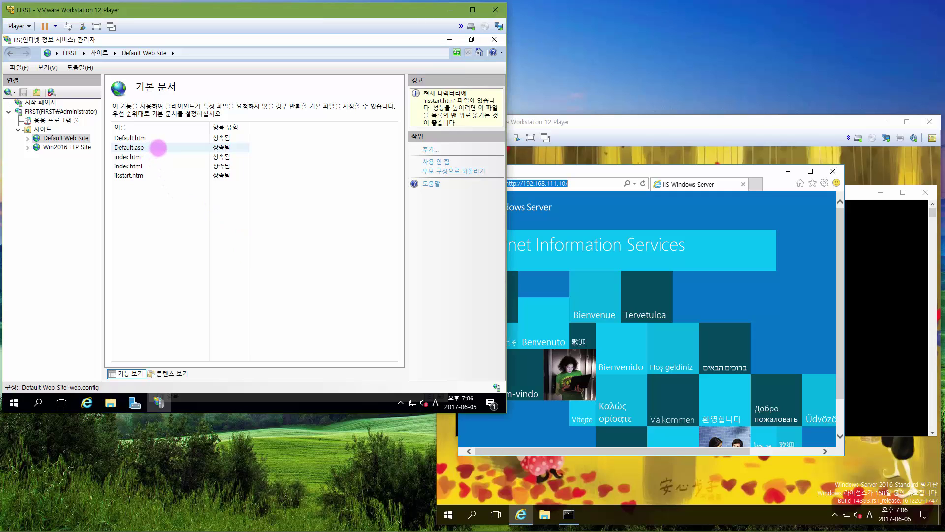
pyautogui.rightClick(158, 148)
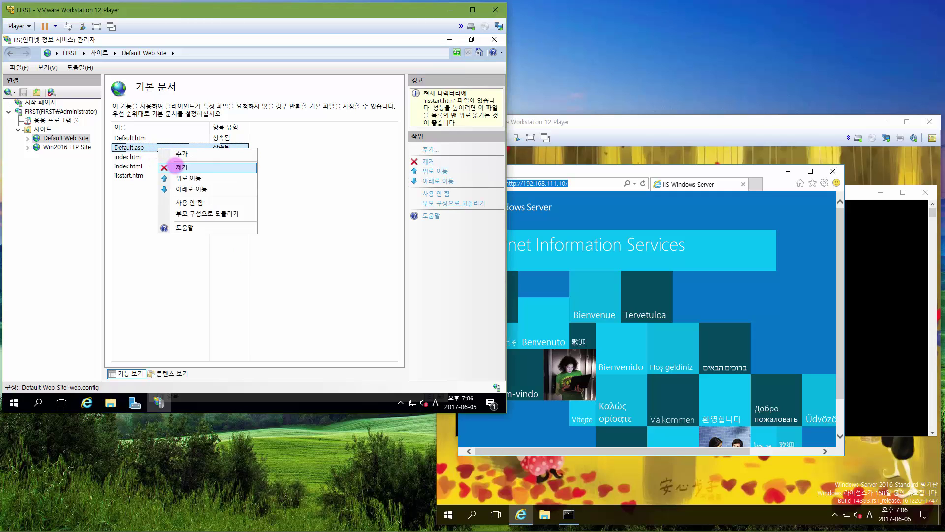
pyautogui.click(178, 167)
pyautogui.click(218, 257)
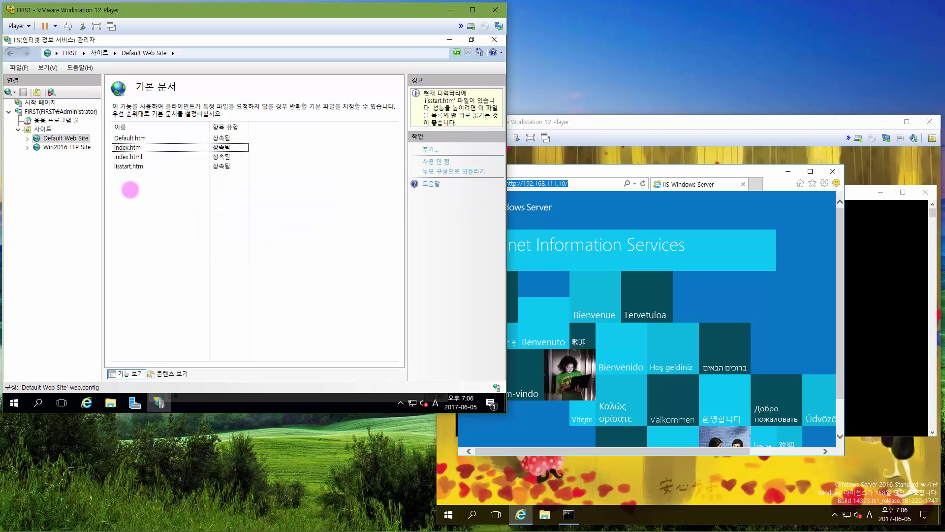
# Move index.html one place up in the 기본 문서 list, above index.htm, and review the remaining entries
pyautogui.click(127, 157)
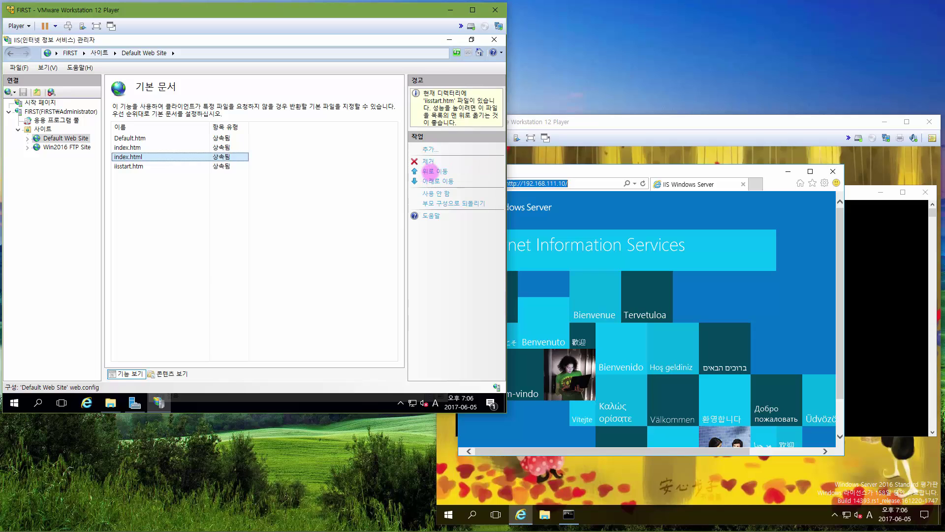
pyautogui.click(430, 171)
pyautogui.click(251, 259)
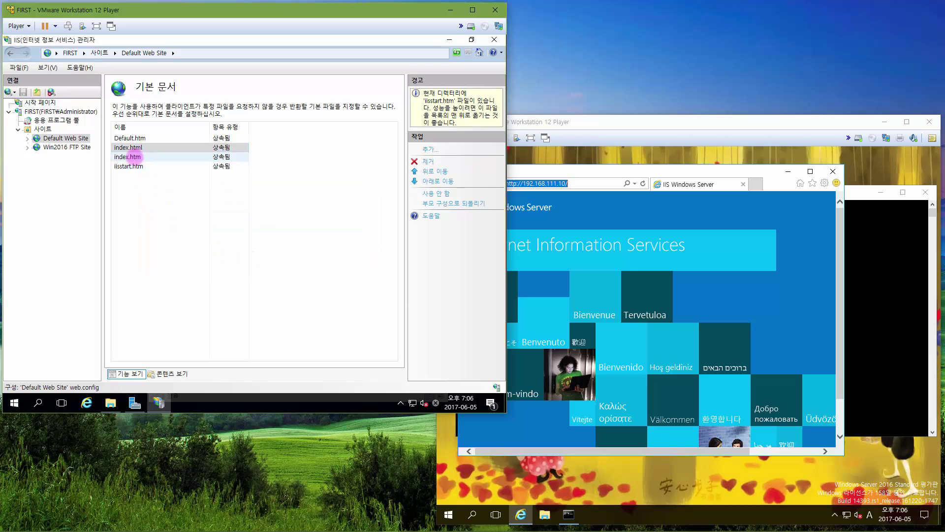
pyautogui.click(139, 167)
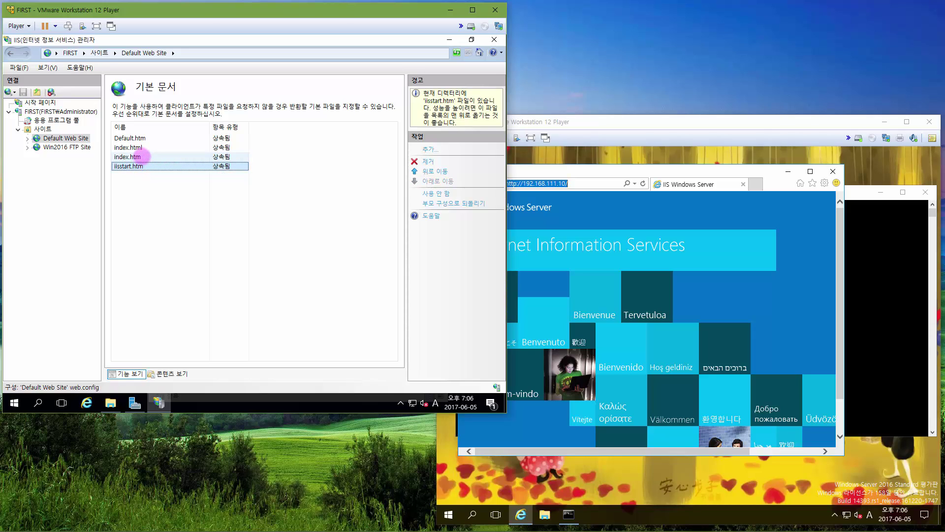
pyautogui.click(140, 156)
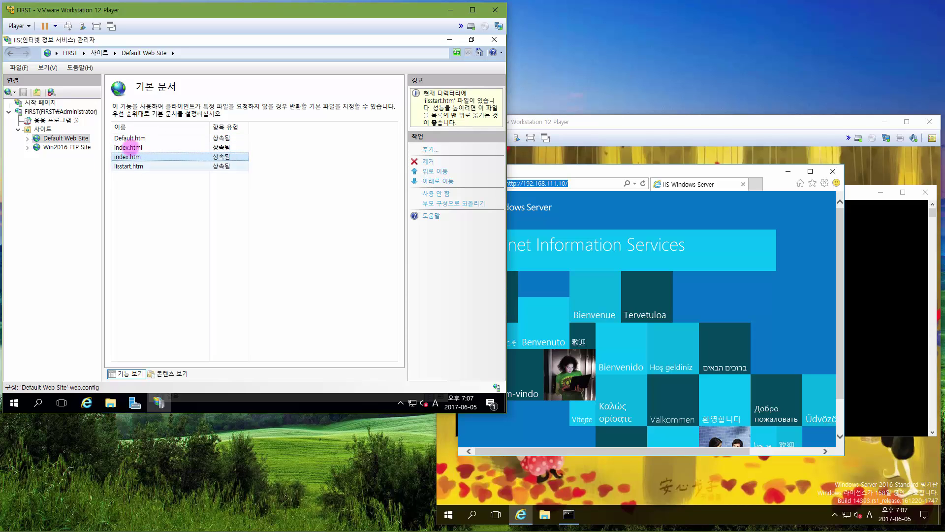
pyautogui.click(188, 256)
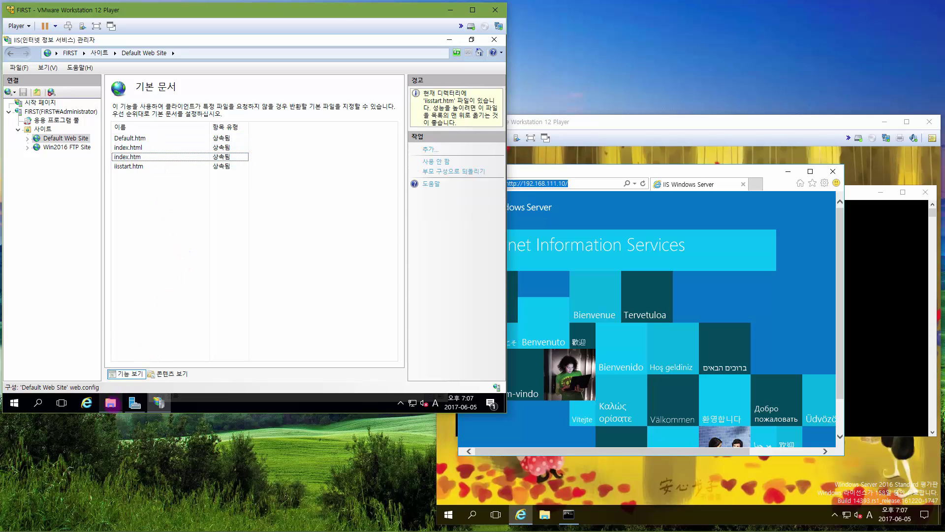
# Create a text document in the wwwroot folder and name it index.htm, accepting the file extension change
pyautogui.click(110, 403)
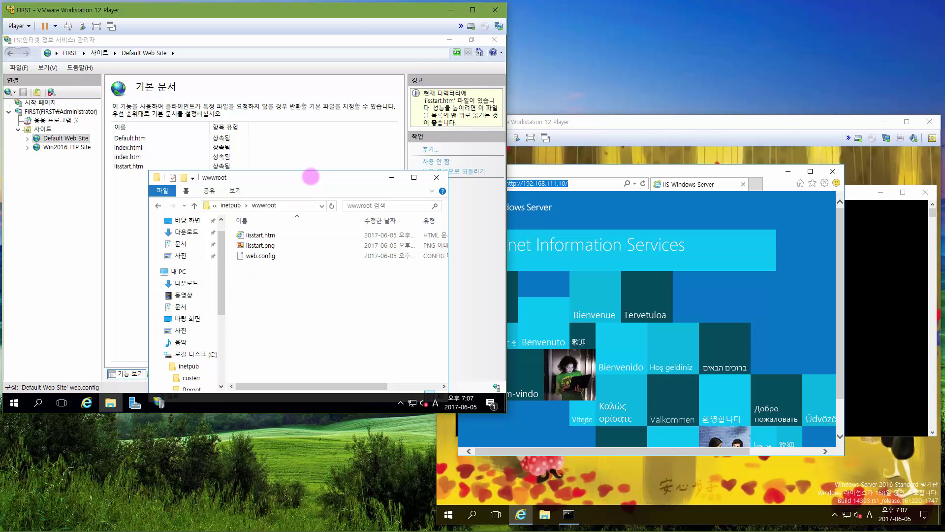
pyautogui.moveTo(310, 178); pyautogui.dragTo(297, 144)
pyautogui.rightClick(266, 249)
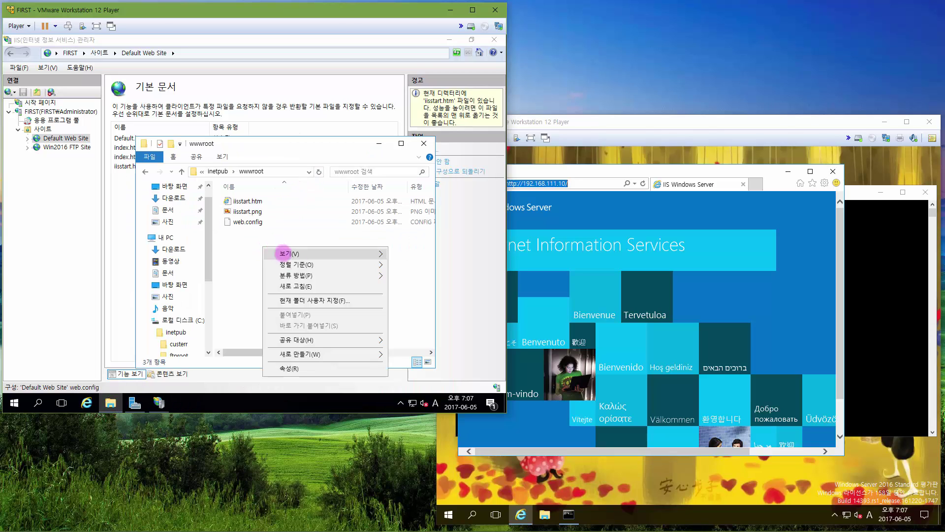
pyautogui.moveTo(343, 354)
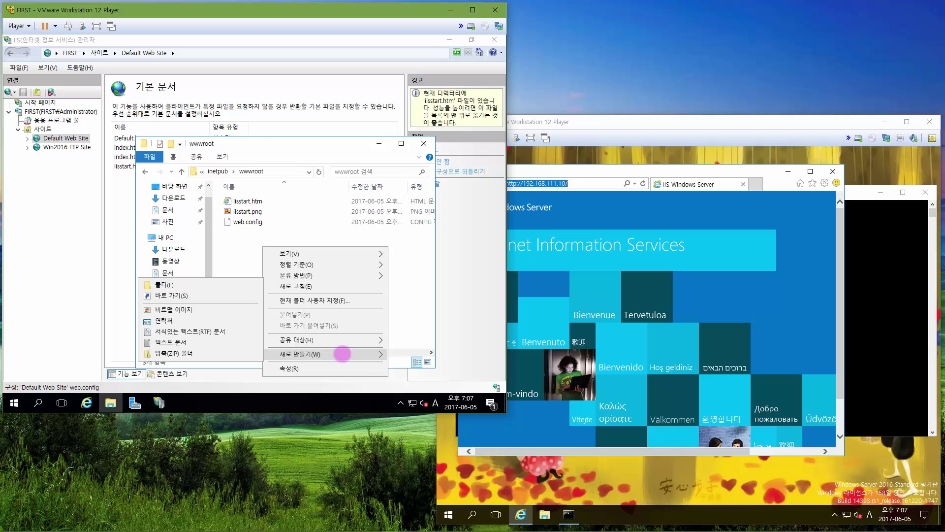
pyautogui.click(215, 342)
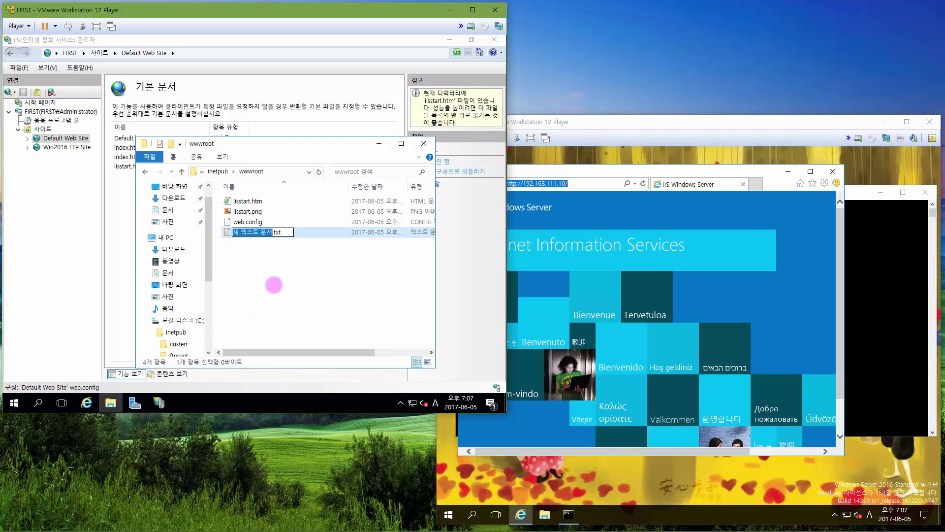
pyautogui.hotkey('ctrl', 'a')
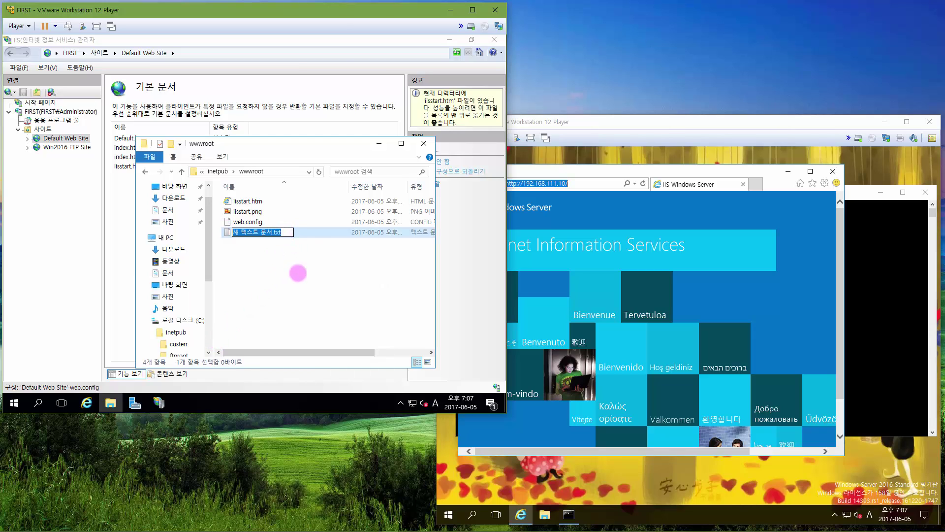
pyautogui.write('index.h')
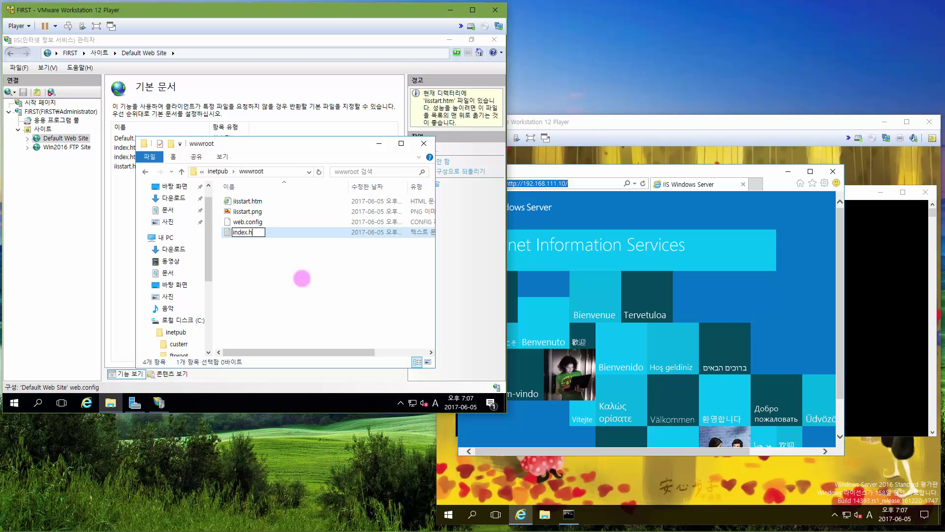
pyautogui.write('tm')
pyautogui.press('Return')
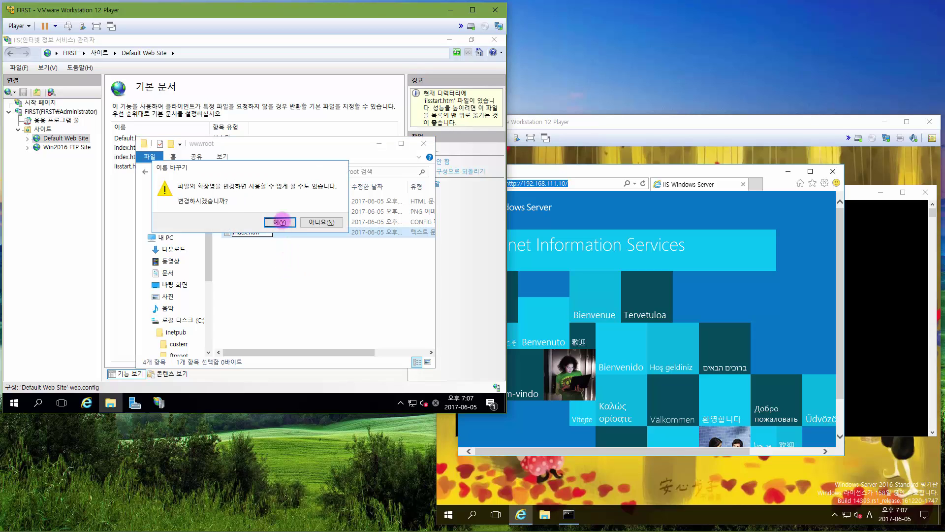
pyautogui.click(281, 219)
# Open index.htm in 메모장 and enter the line "<h1> FIRST 웹 서버 입니다. ^___^ </h1>"
pyautogui.rightClick(250, 222)
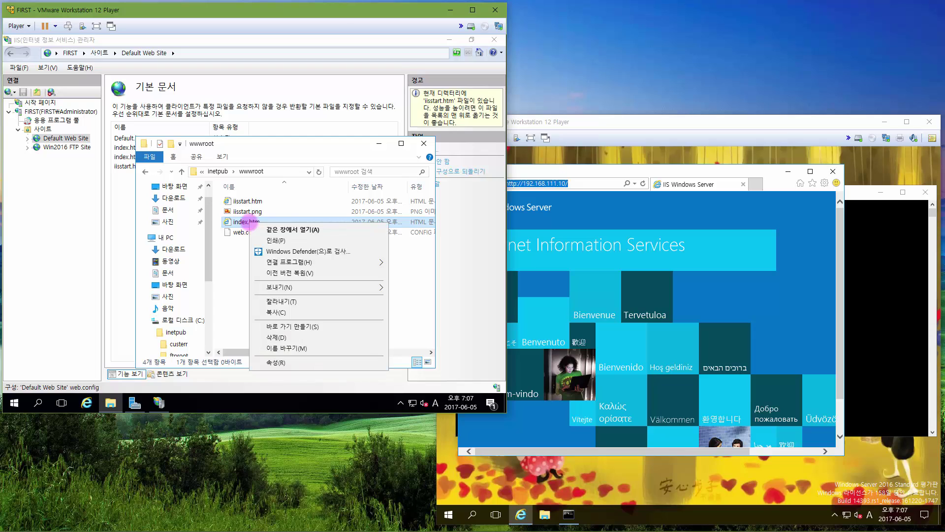
pyautogui.moveTo(296, 262)
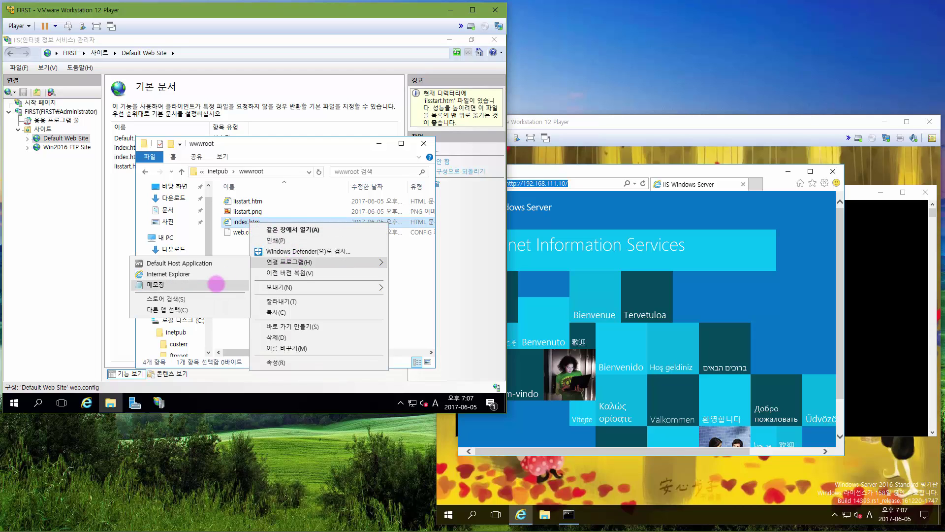
pyautogui.click(216, 284)
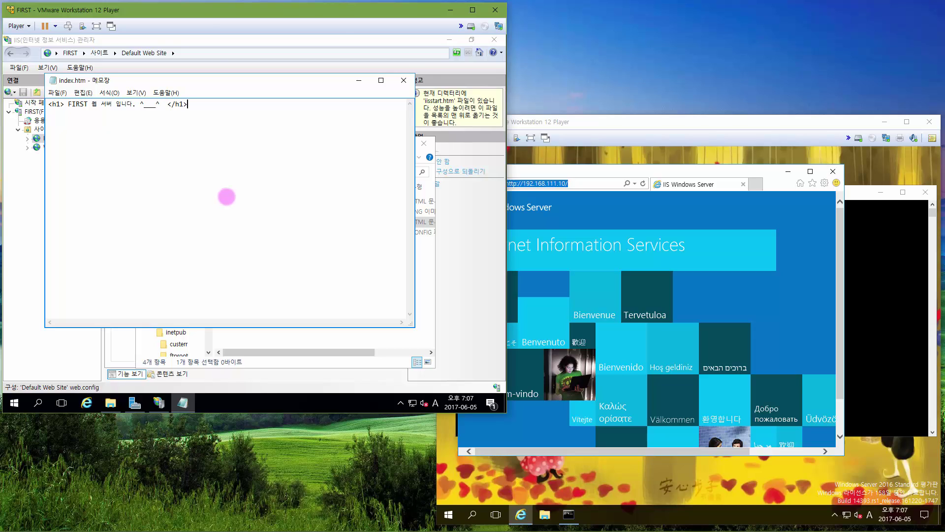
pyautogui.hotkey('ctrl', 'a')
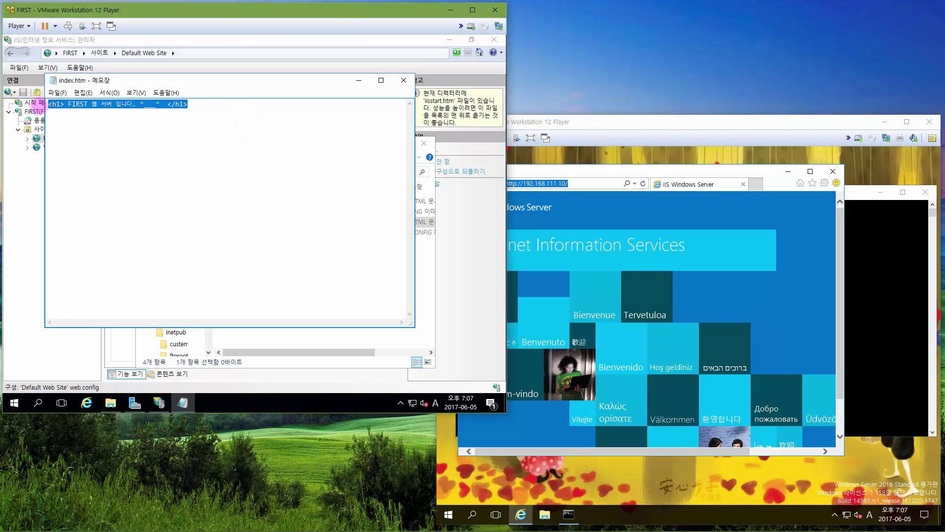
# Save index.htm over the existing file with UTF-8 encoding and close 메모장
pyautogui.click(57, 93)
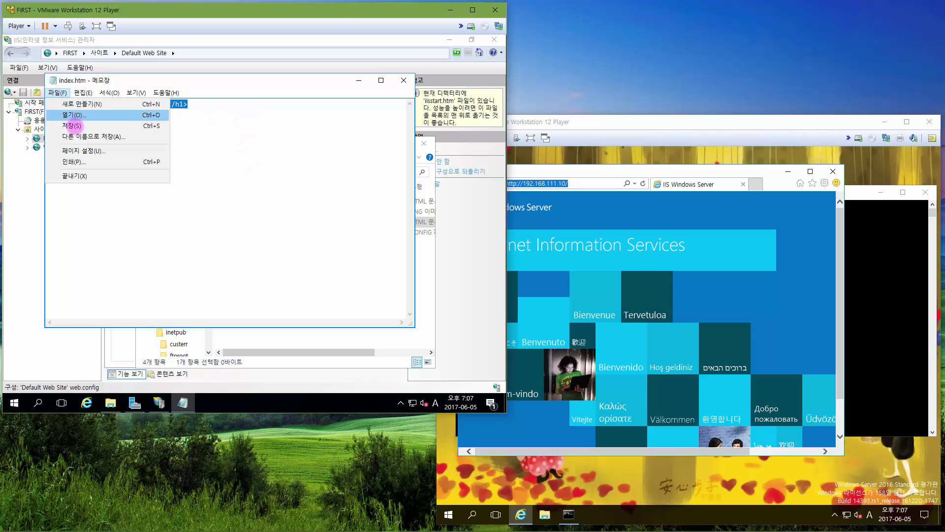
pyautogui.click(78, 136)
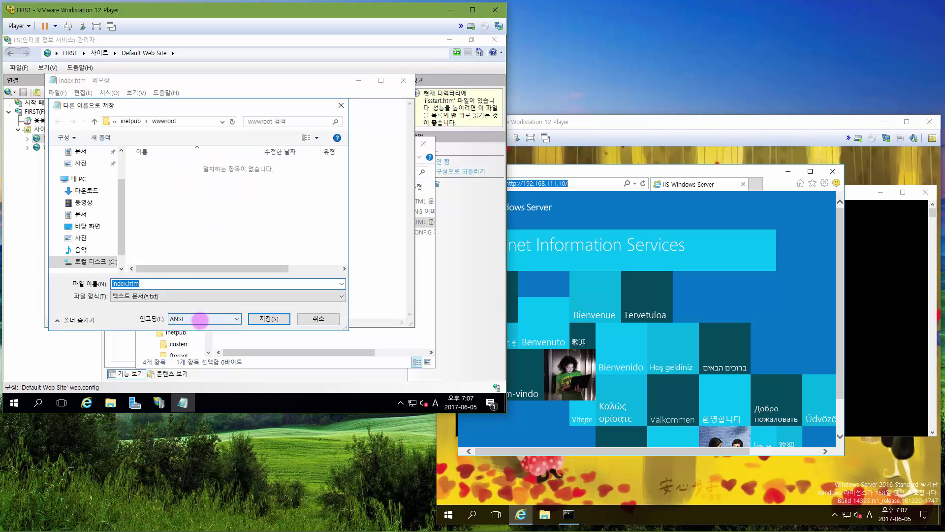
pyautogui.click(207, 319)
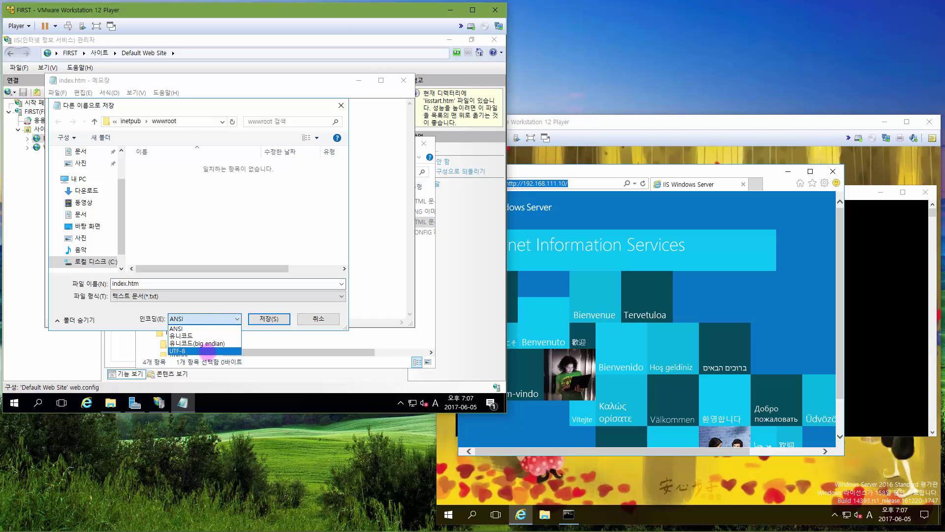
pyautogui.click(206, 350)
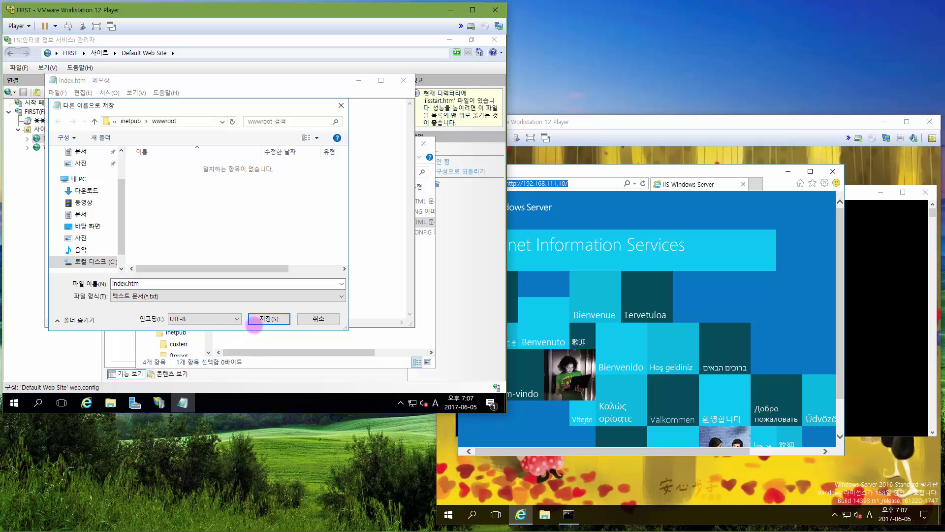
pyautogui.click(256, 322)
pyautogui.click(261, 215)
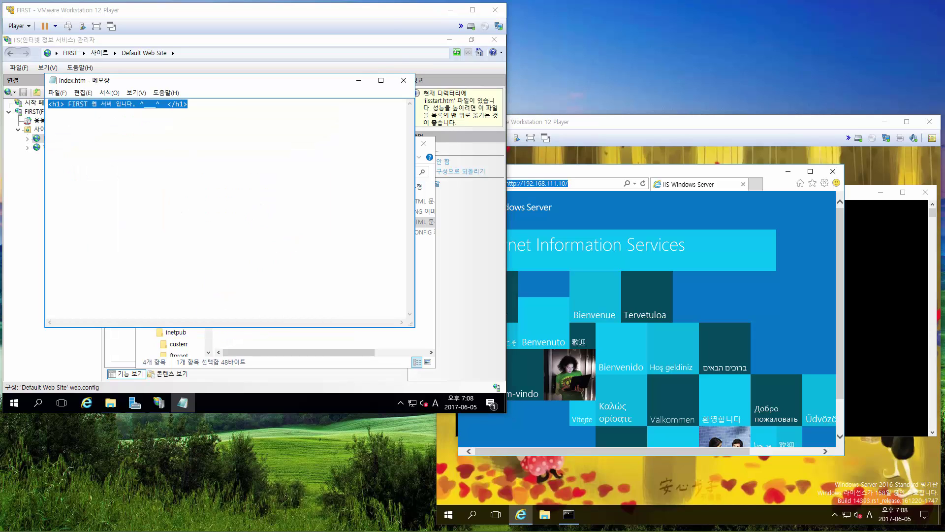
pyautogui.click(403, 80)
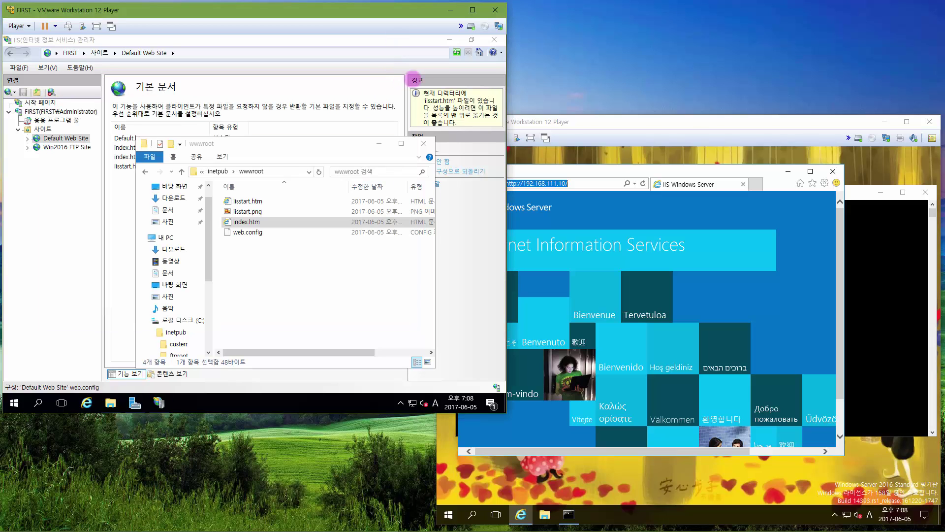
pyautogui.click(696, 120)
pyautogui.click(676, 164)
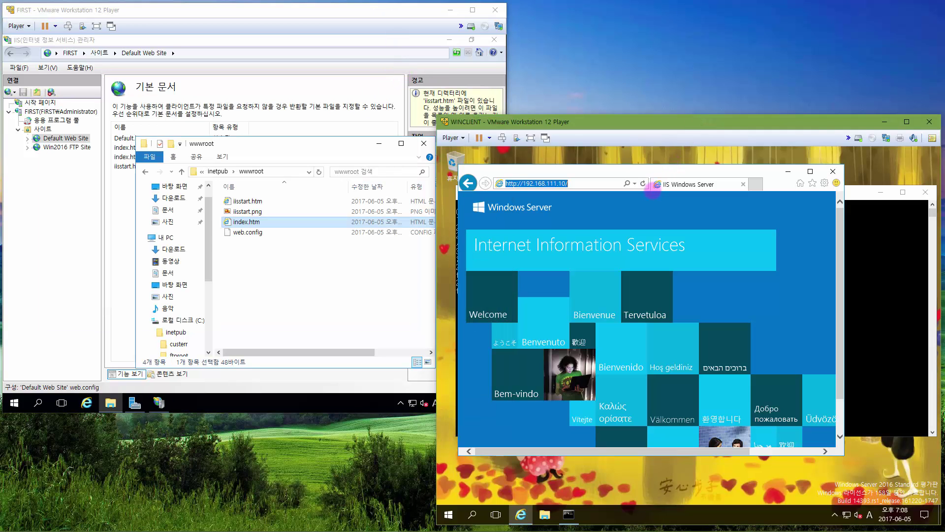
pyautogui.click(643, 183)
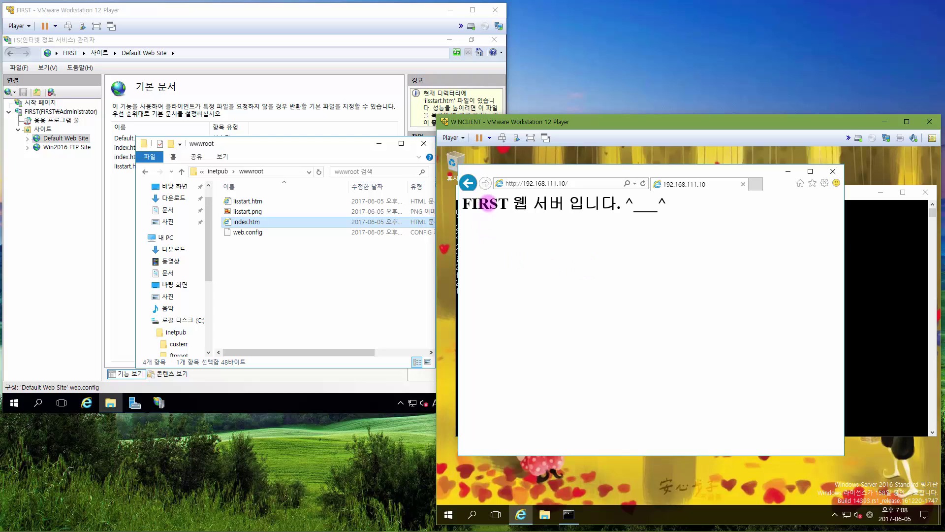
pyautogui.tripleClick(486, 202)
# Return to FIRST and compare the 기본 문서 list in IIS Manager with the files in the wwwroot folder
pyautogui.click(315, 267)
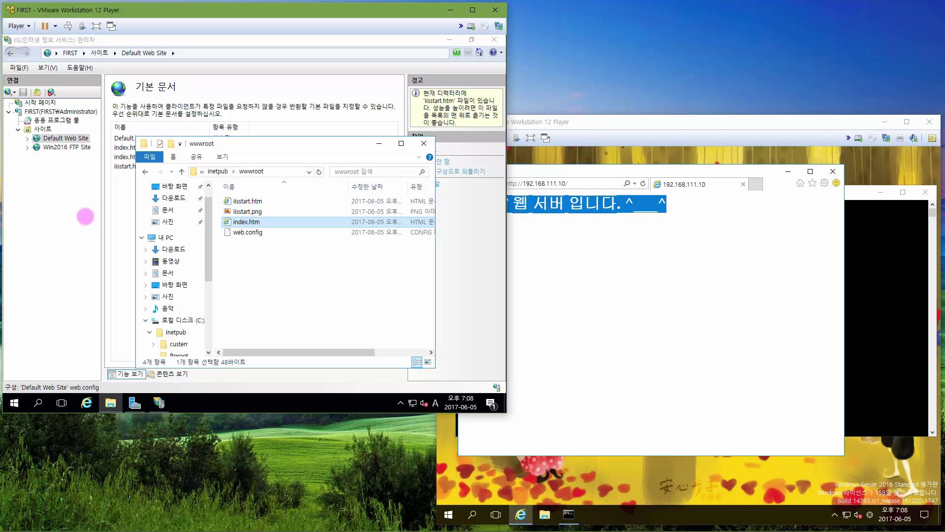
pyautogui.click(84, 217)
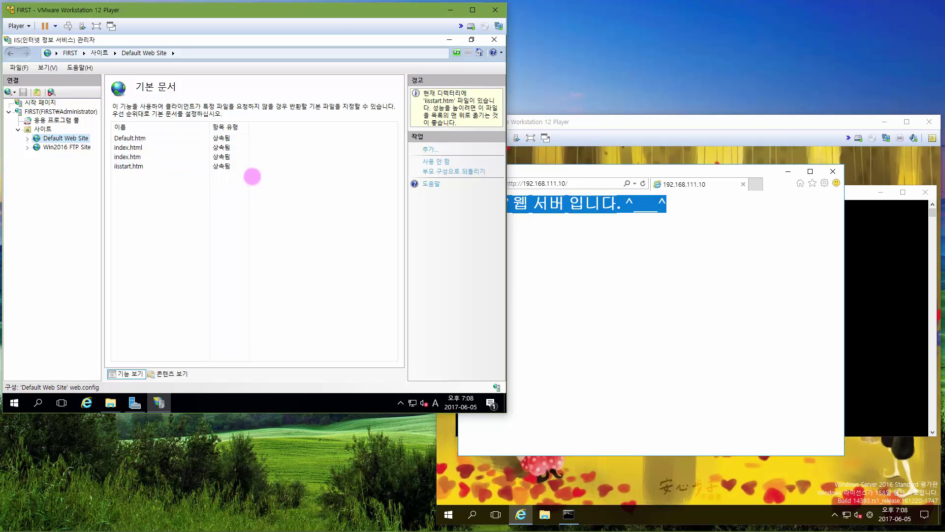
pyautogui.click(110, 402)
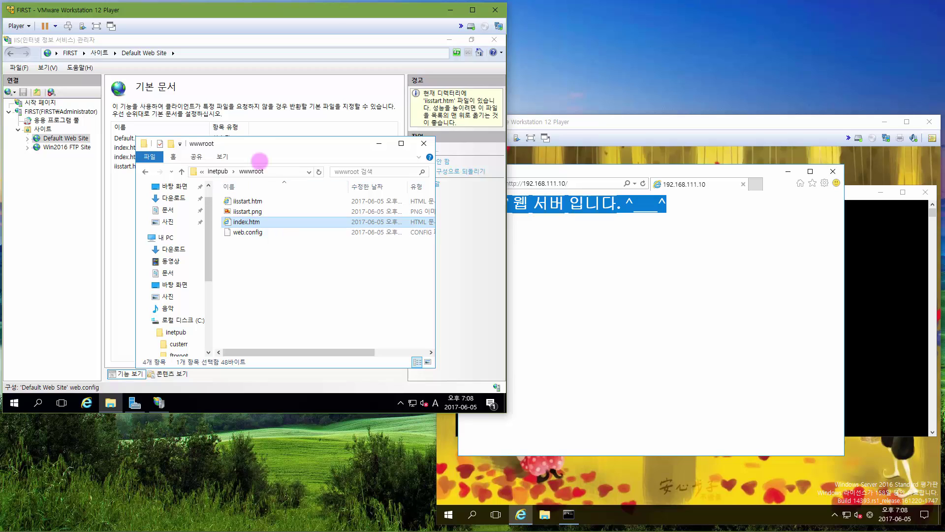
# Collapse inetpub and 바로 가기 in the file explorer's folder tree and display the contents of 로컬 디스크 (C:)
pyautogui.moveTo(266, 143); pyautogui.dragTo(254, 94)
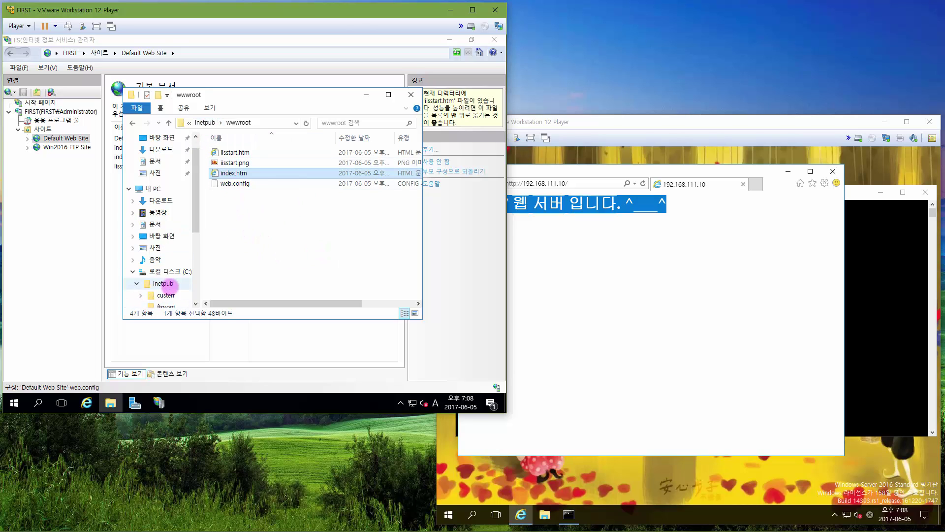
pyautogui.click(150, 284)
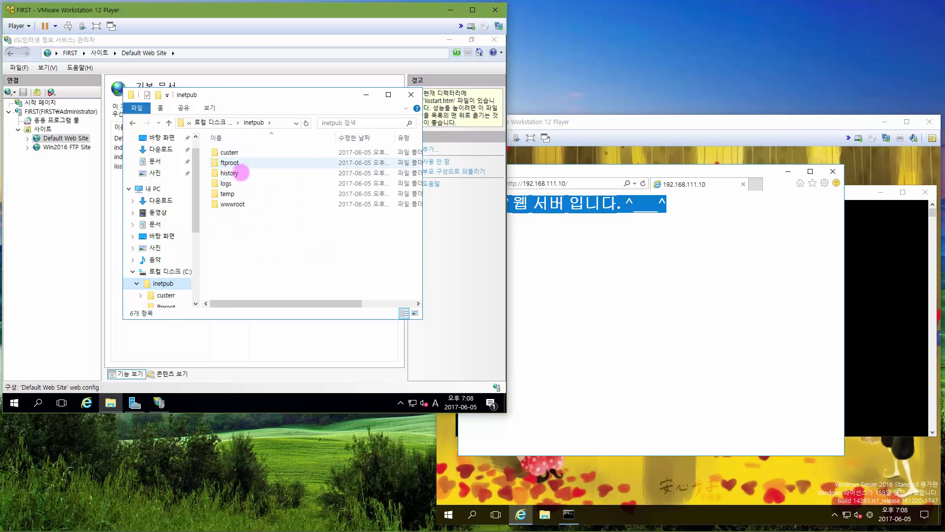
pyautogui.click(136, 283)
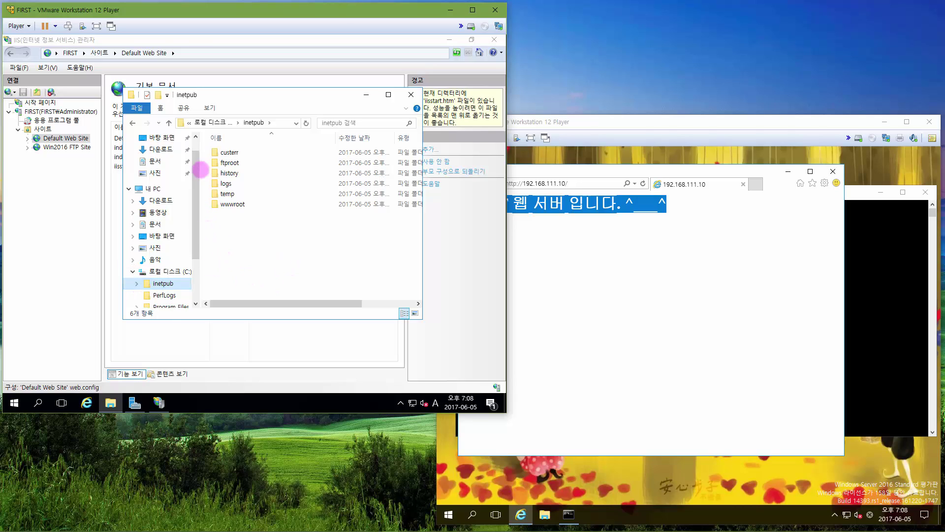
pyautogui.scroll(1, 176, 158)
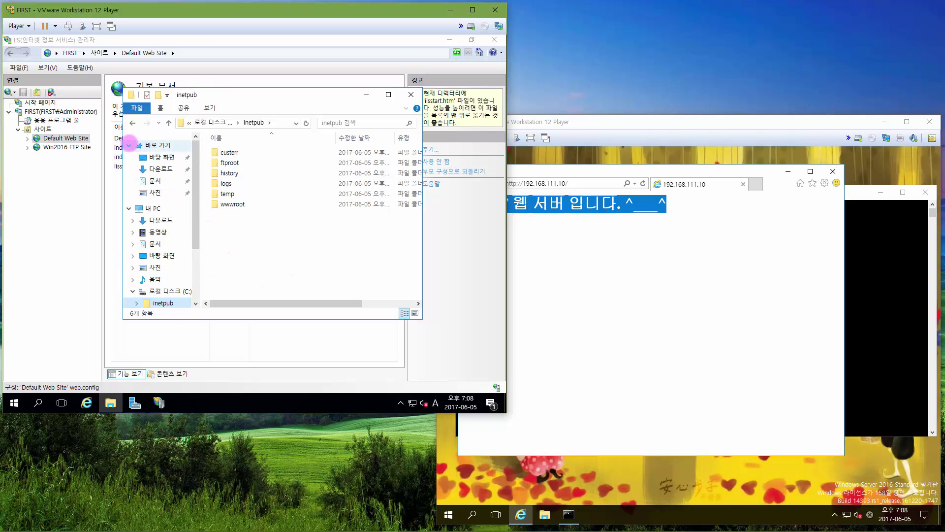
pyautogui.click(129, 145)
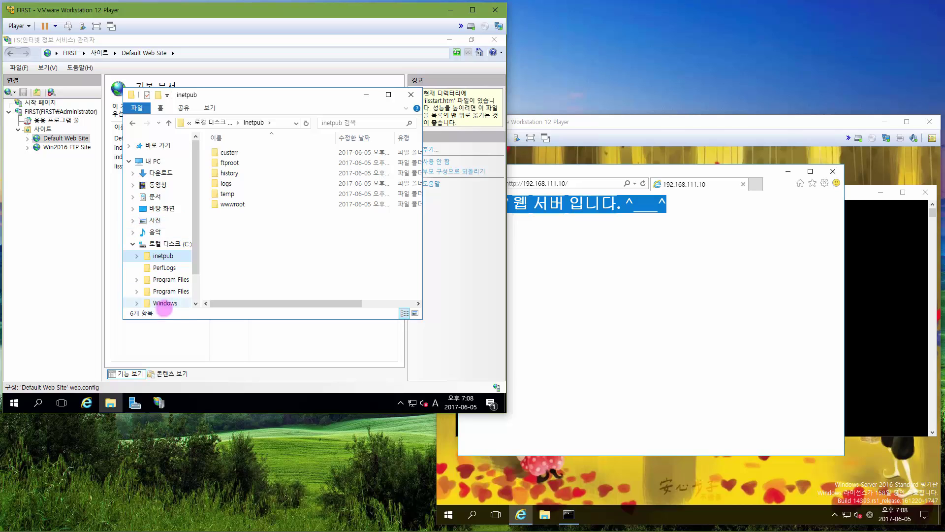
pyautogui.moveTo(183, 323); pyautogui.dragTo(185, 362)
pyautogui.click(171, 243)
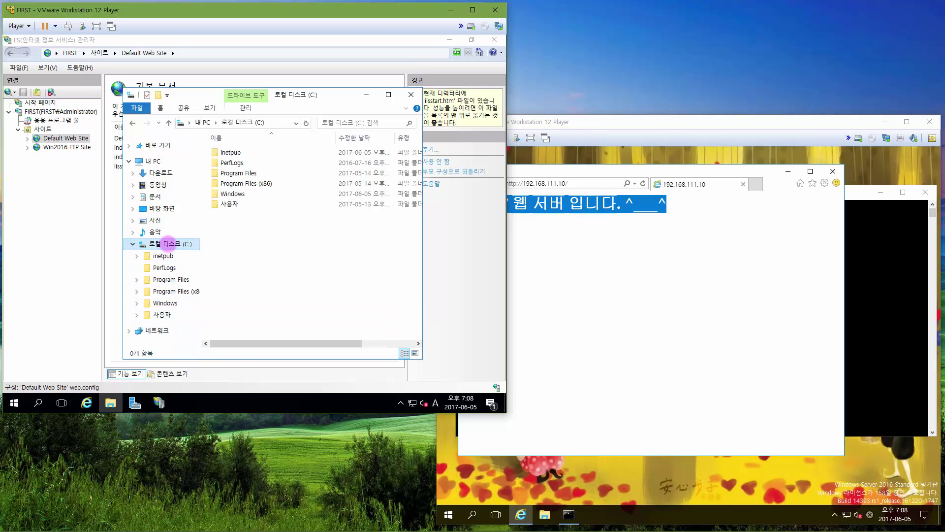
# Create a folder named webRoot in 로컬 디스크 (C:) and open it
pyautogui.rightClick(304, 241)
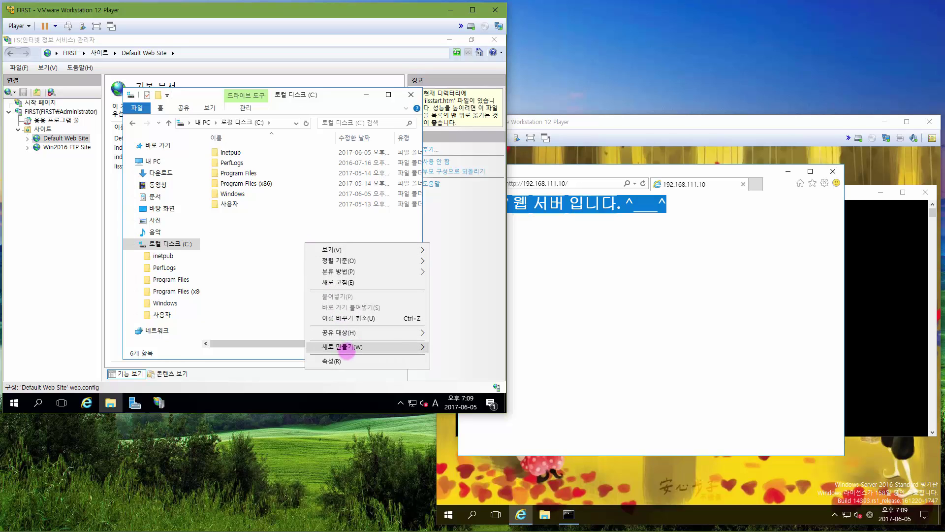
pyautogui.moveTo(348, 351)
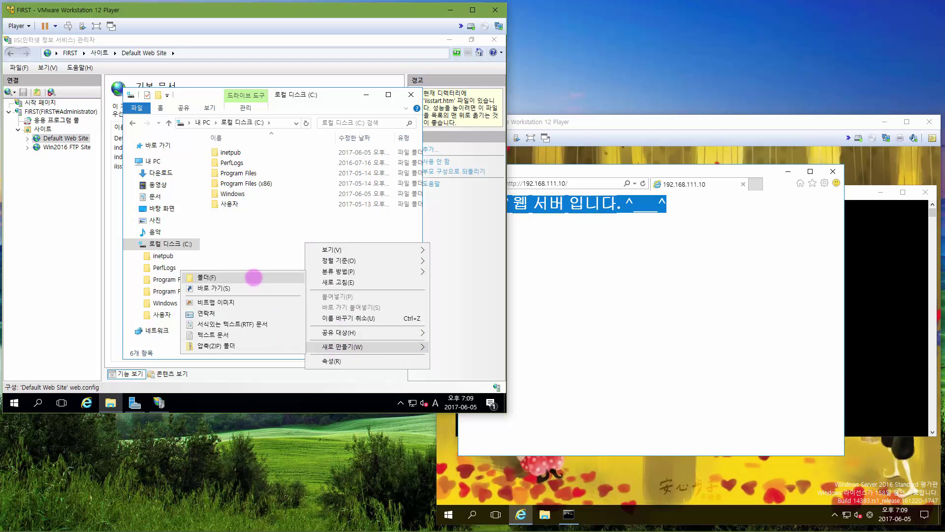
pyautogui.click(254, 276)
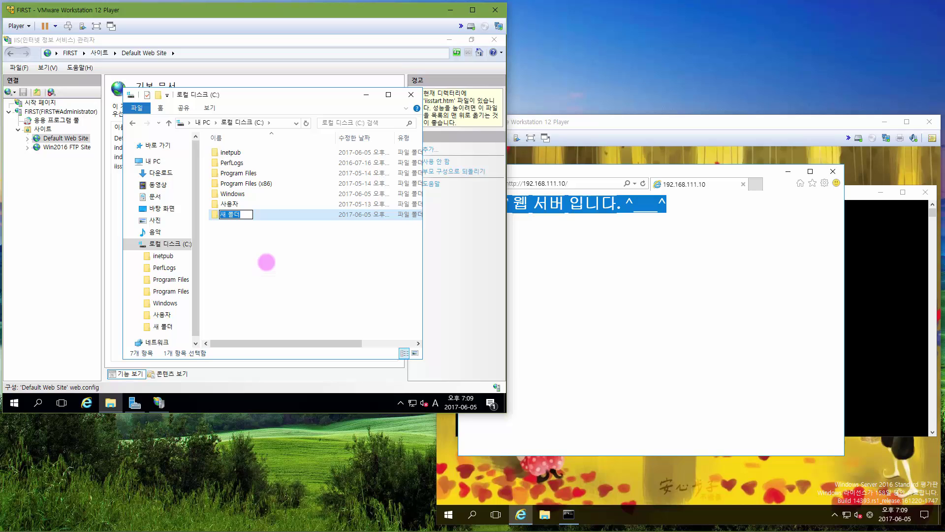
pyautogui.write('webRoot')
pyautogui.press('Return')
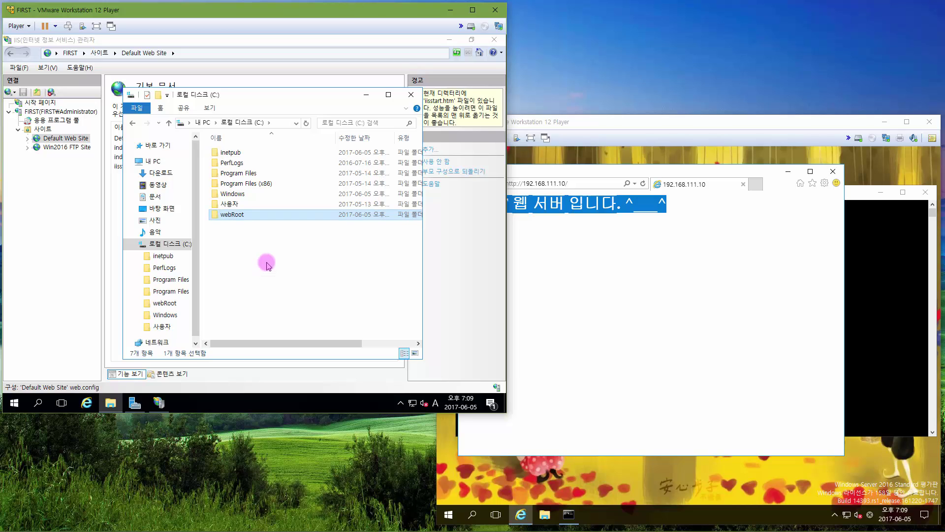
pyautogui.press('Return')
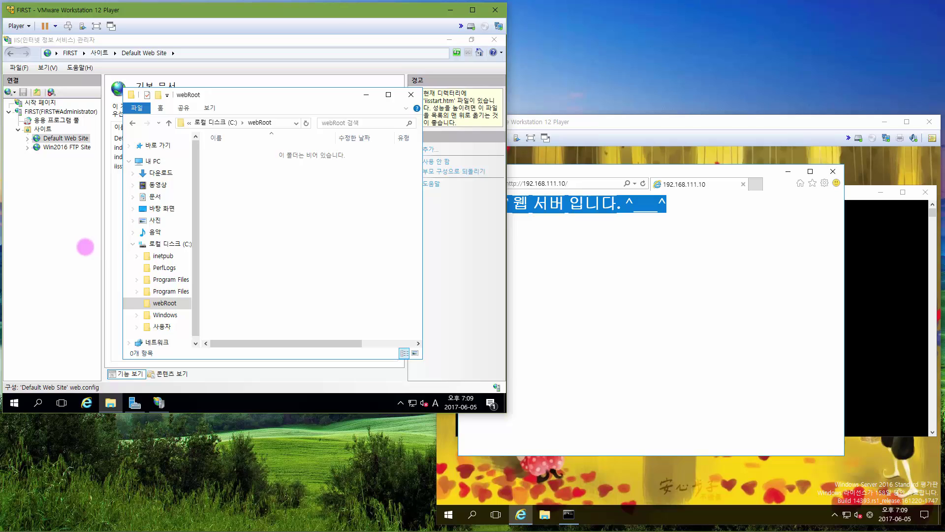
# Set Default Web Site's 실제 경로 to C:\webRoot in its 고급 설정
pyautogui.click(85, 247)
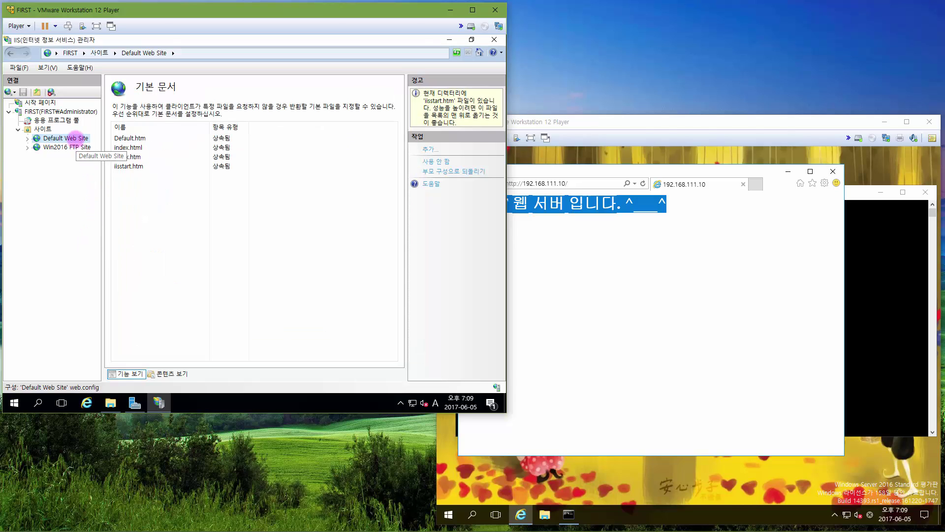
pyautogui.click(76, 138)
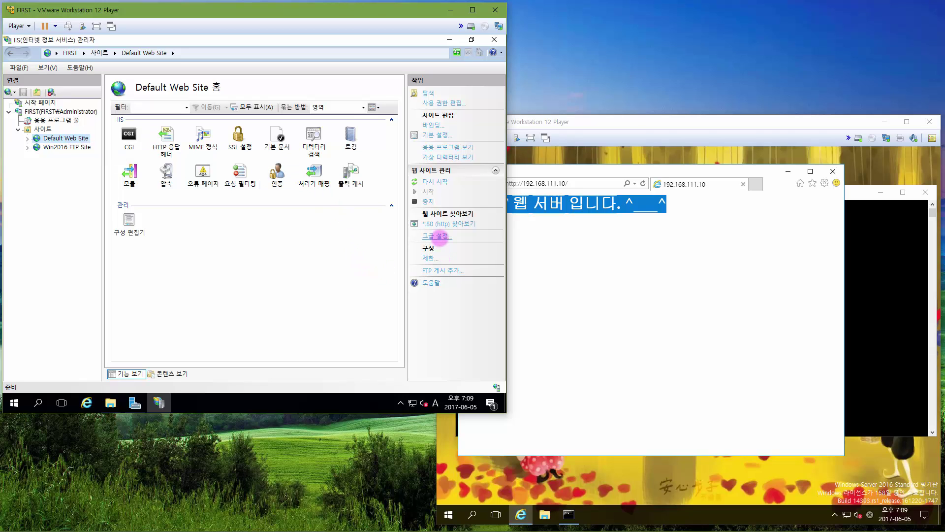
pyautogui.click(437, 237)
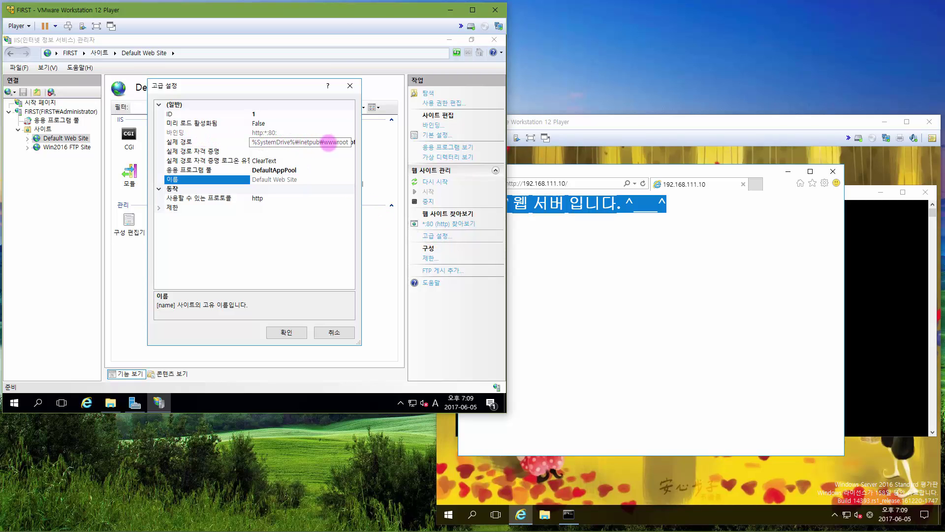
pyautogui.click(331, 142)
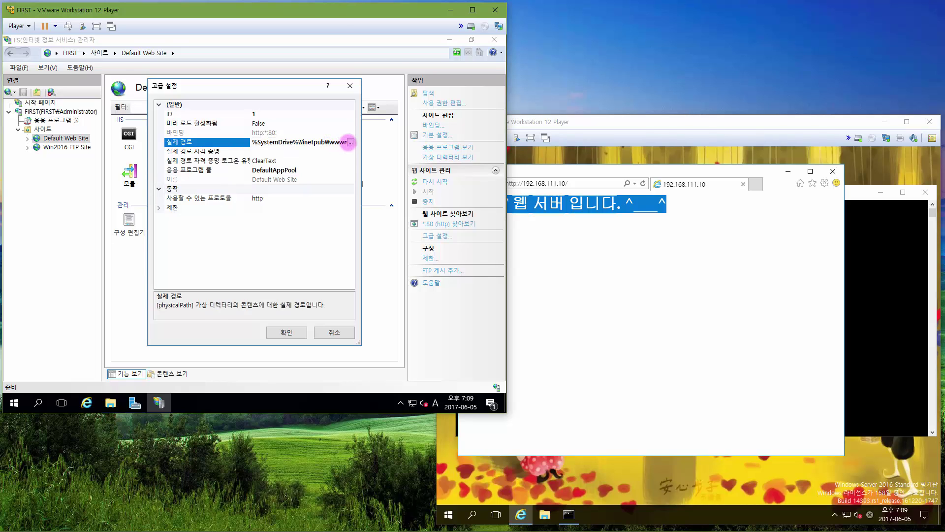
pyautogui.click(350, 143)
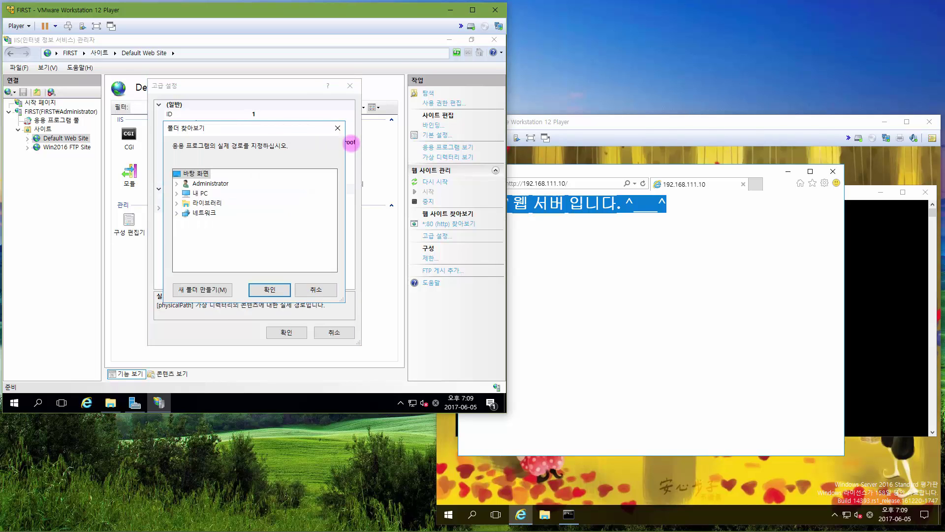
pyautogui.click(176, 193)
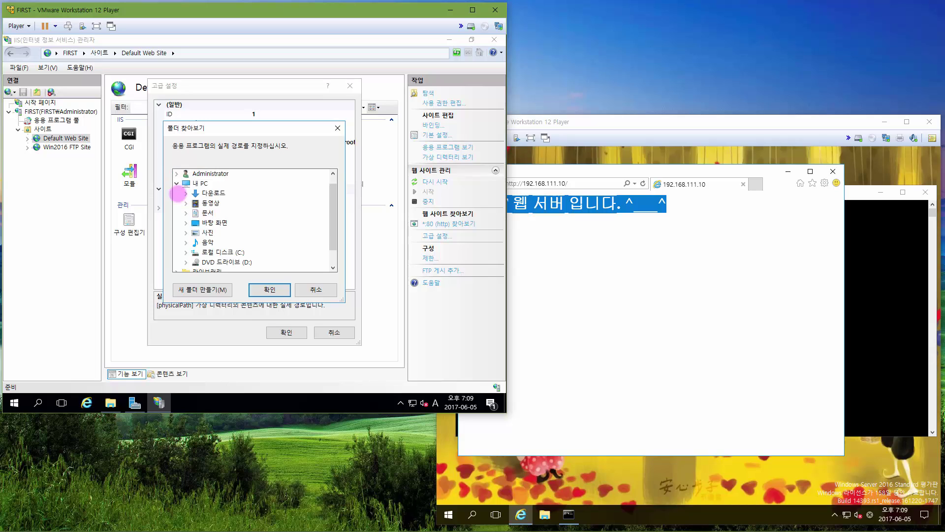
pyautogui.click(185, 251)
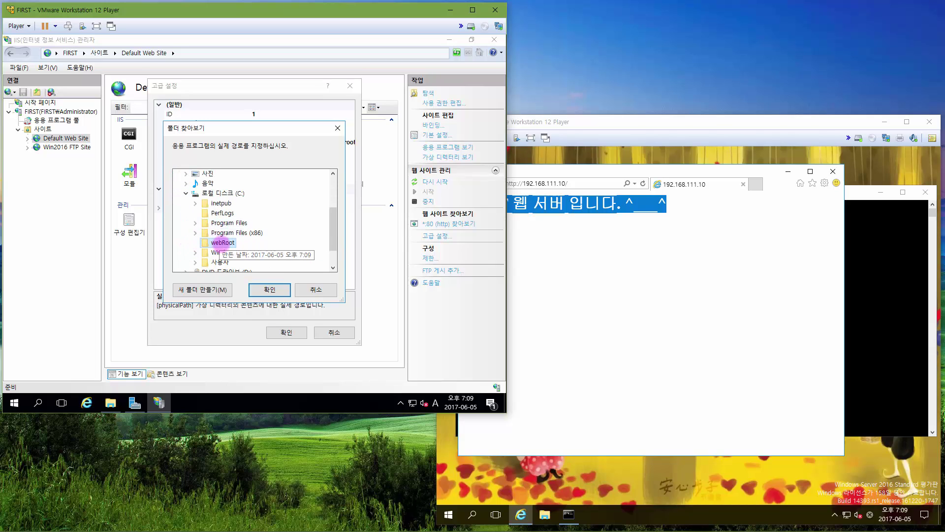
pyautogui.click(223, 242)
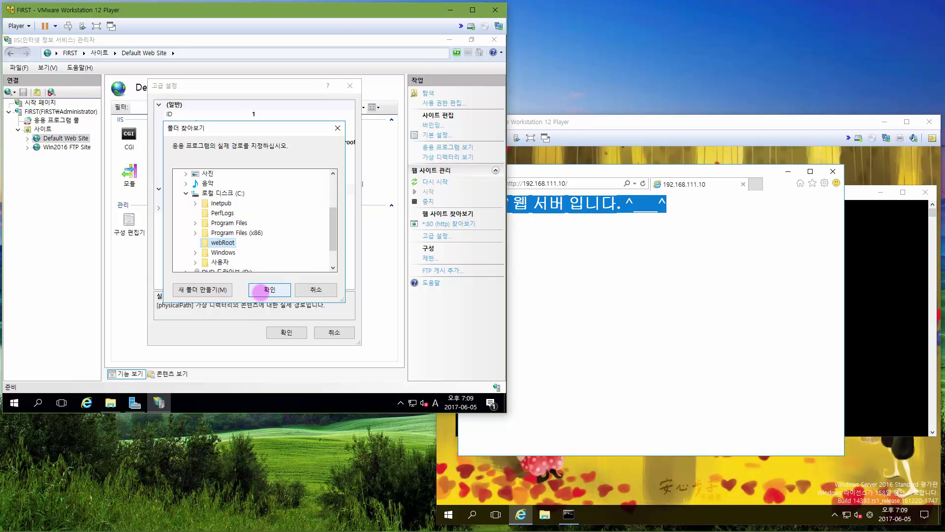
pyautogui.click(263, 290)
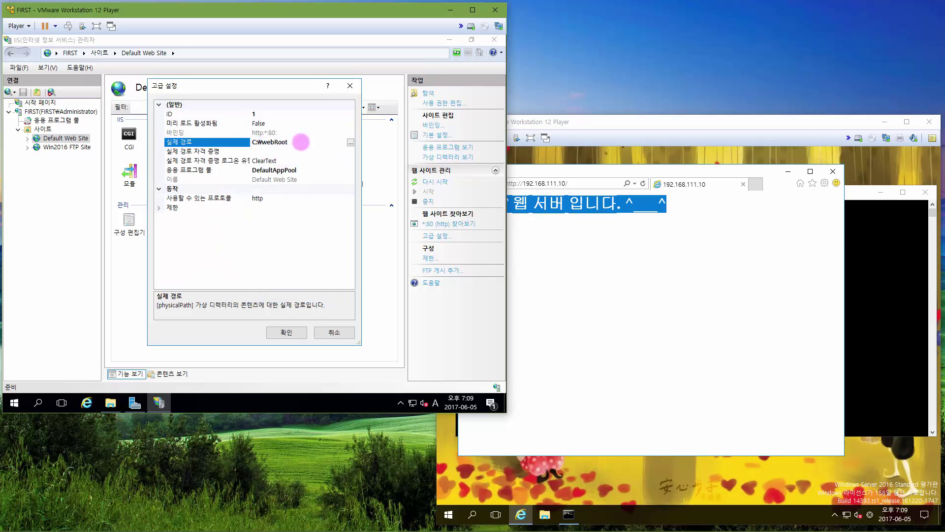
pyautogui.click(298, 331)
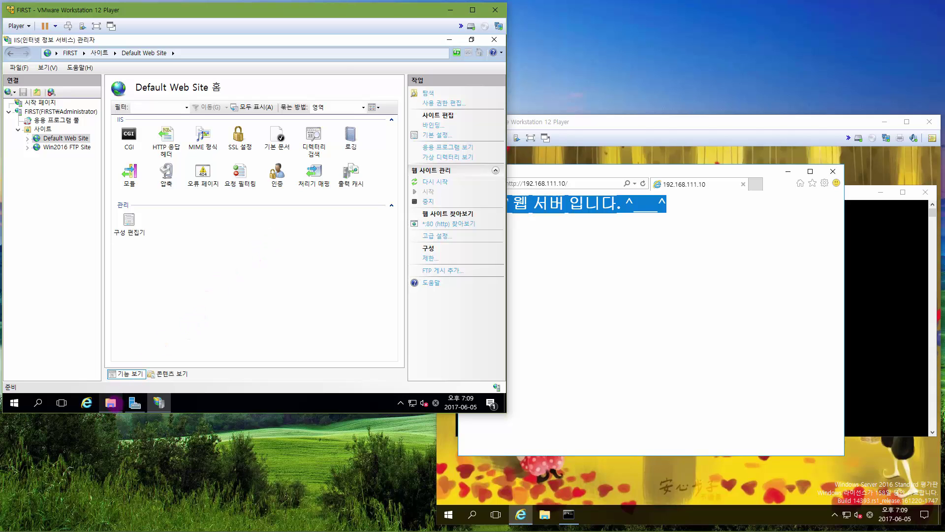
pyautogui.click(110, 402)
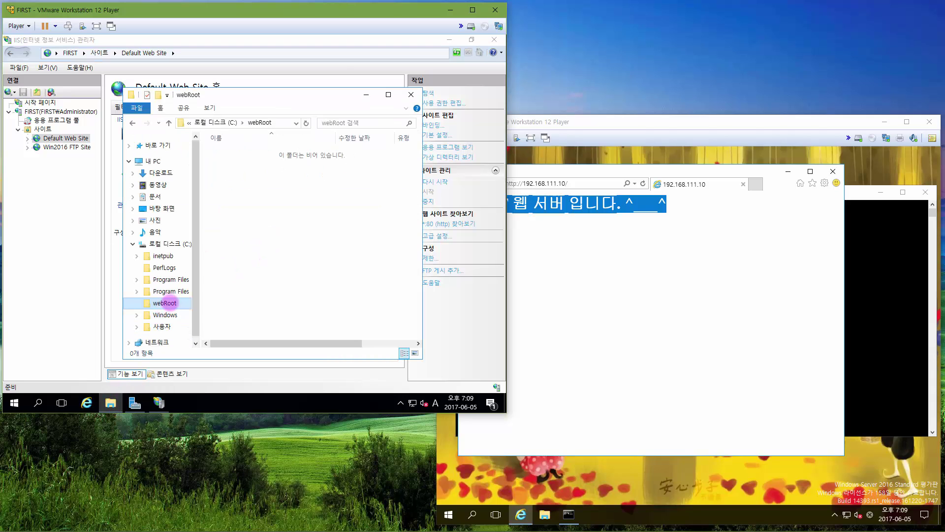
pyautogui.click(717, 281)
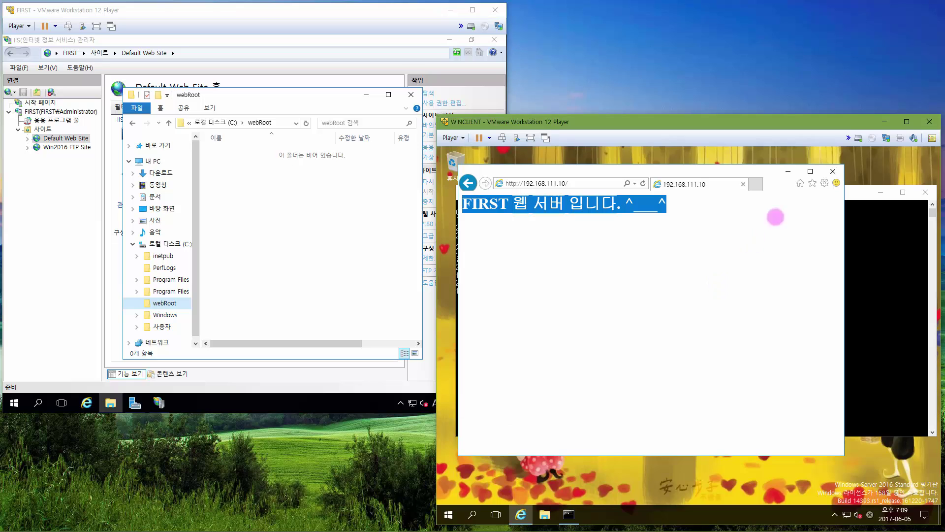
pyautogui.click(643, 183)
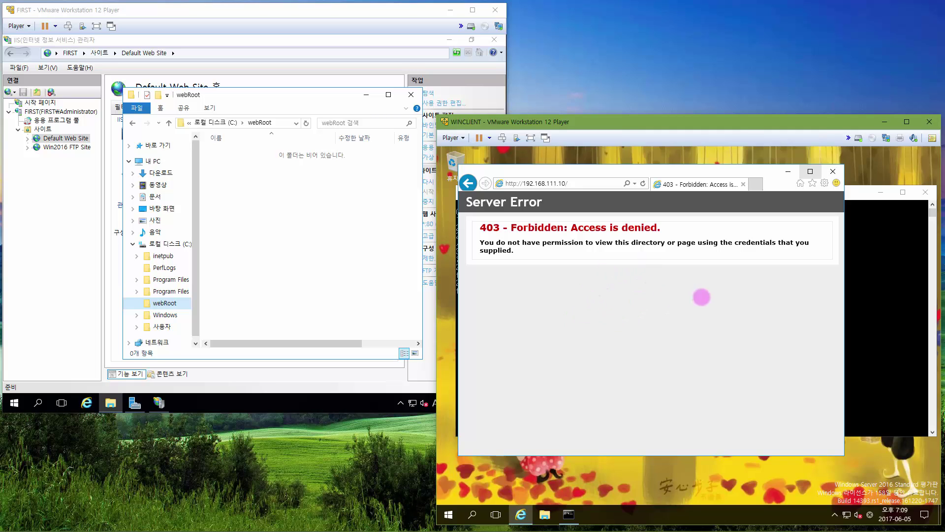
# Return to FIRST and enable 디렉터리 검색 for Default Web Site in IIS Manager
pyautogui.click(352, 235)
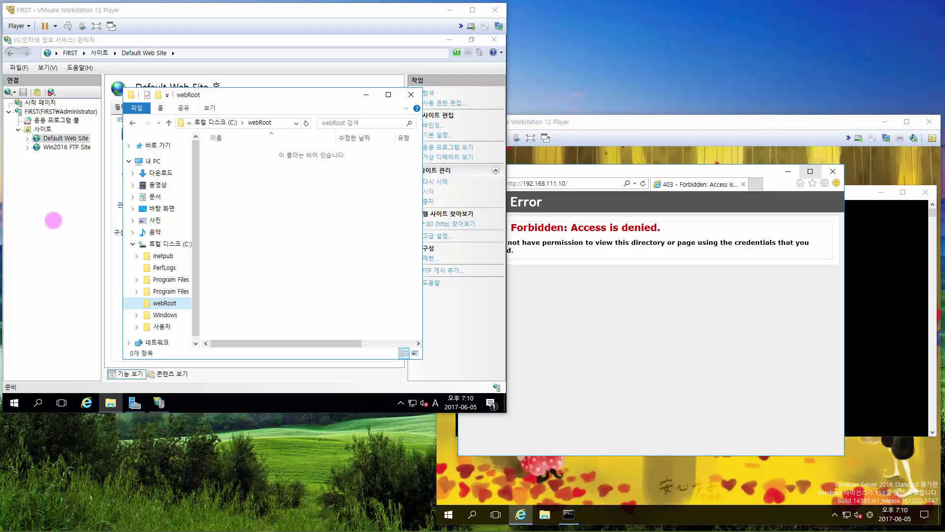
pyautogui.click(69, 138)
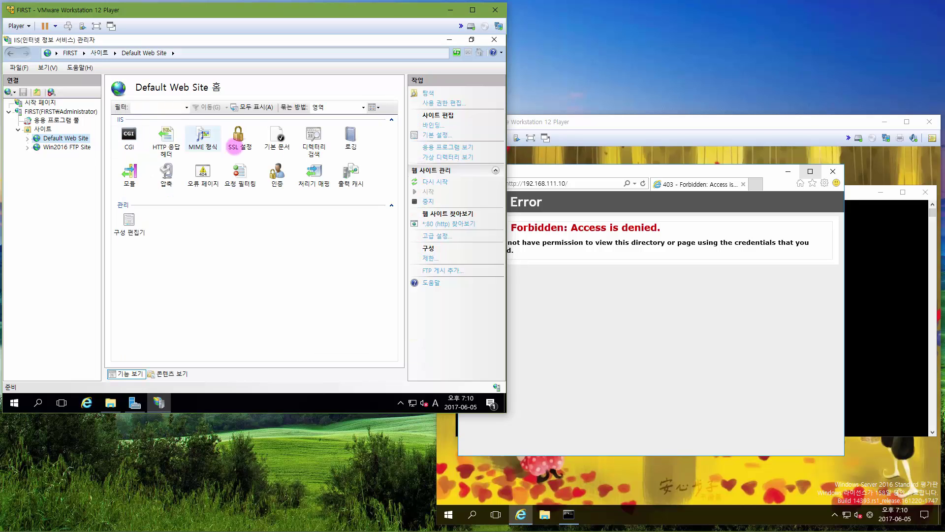
pyautogui.click(314, 146)
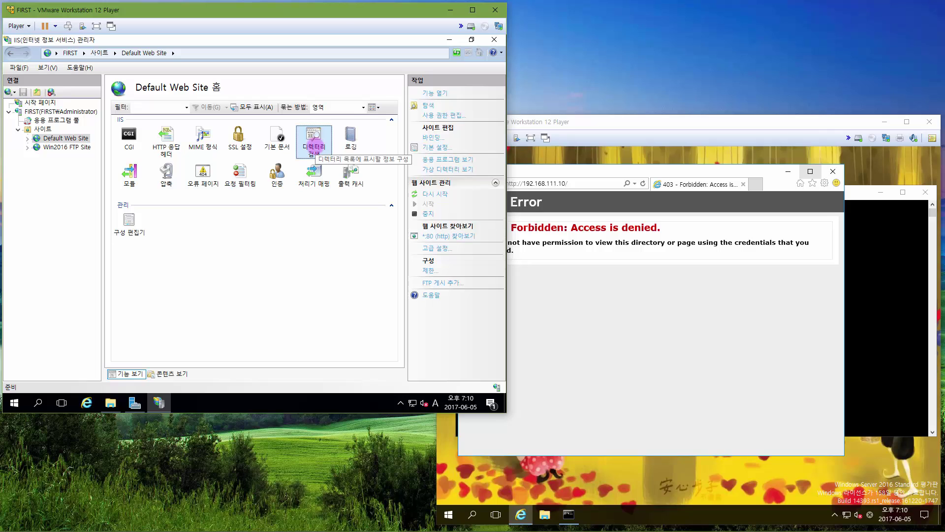
pyautogui.doubleClick(314, 146)
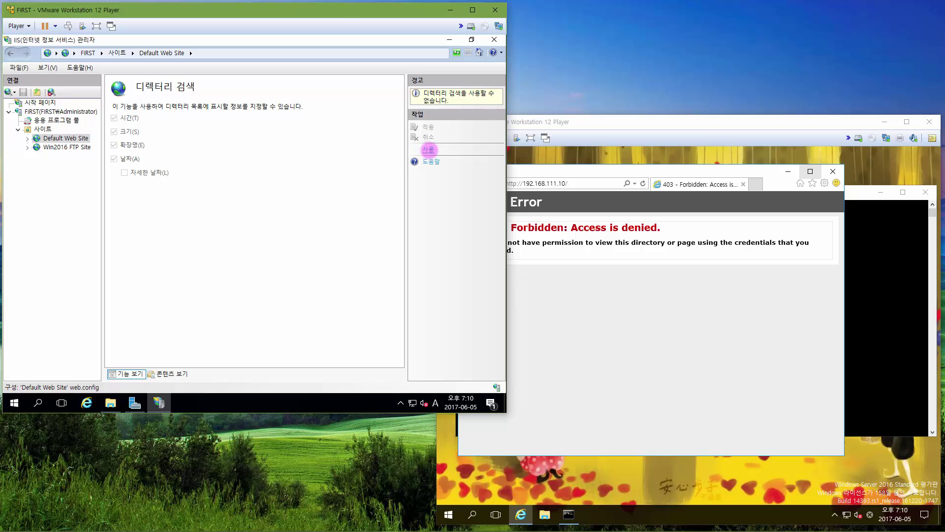
pyautogui.click(428, 149)
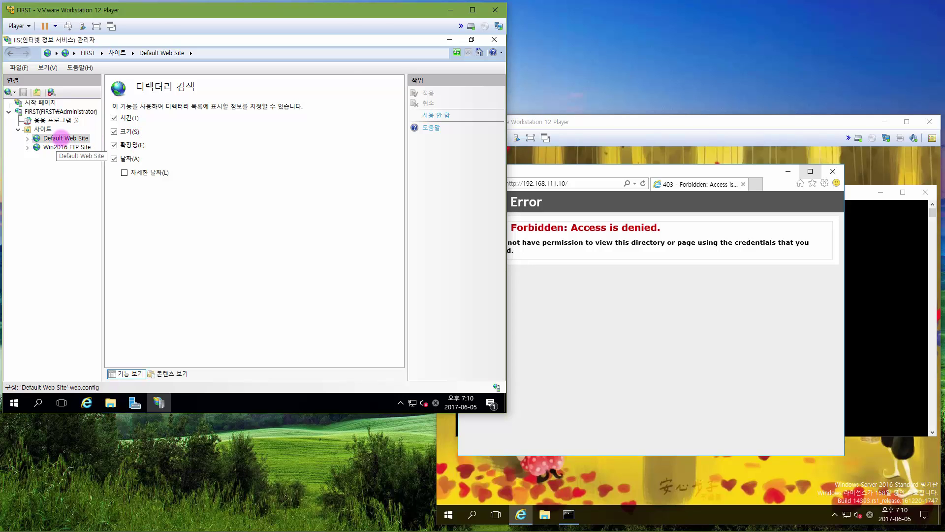
# Copy bfsvc.exe, bootstat.dat, DtcInstall.log, explorer.exe, HelpPane.exe and hh.exe from C:\Windows into the webRoot folder
pyautogui.click(110, 403)
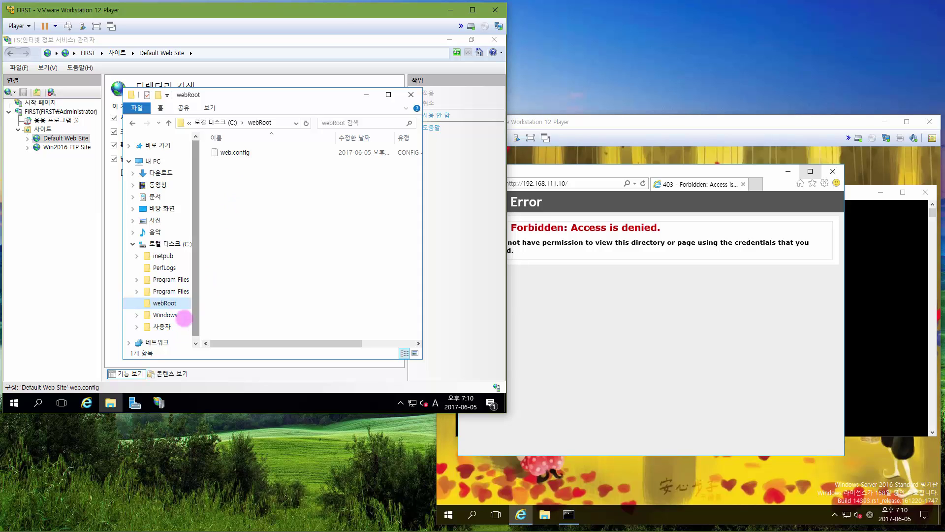
pyautogui.click(137, 315)
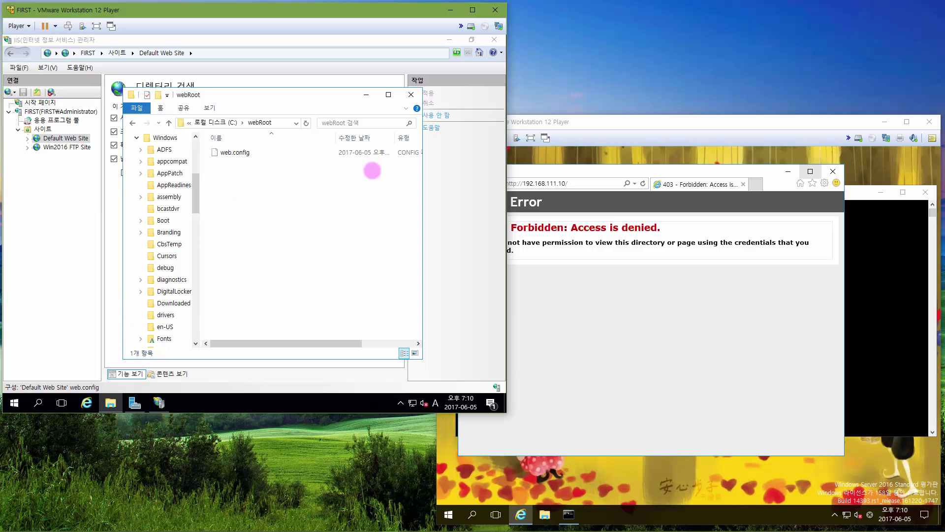
pyautogui.moveTo(196, 205)
pyautogui.mouseDown()
pyautogui.moveTo(196, 217)
pyautogui.moveTo(188, 192)
pyautogui.mouseUp()
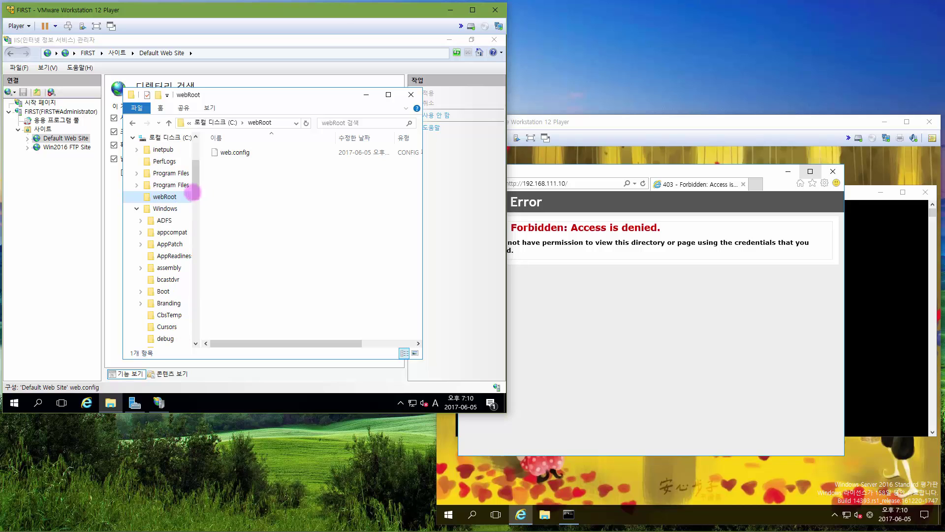
pyautogui.click(165, 208)
pyautogui.moveTo(418, 154); pyautogui.dragTo(409, 275)
pyautogui.moveTo(249, 294); pyautogui.dragTo(196, 197)
pyautogui.click(168, 197)
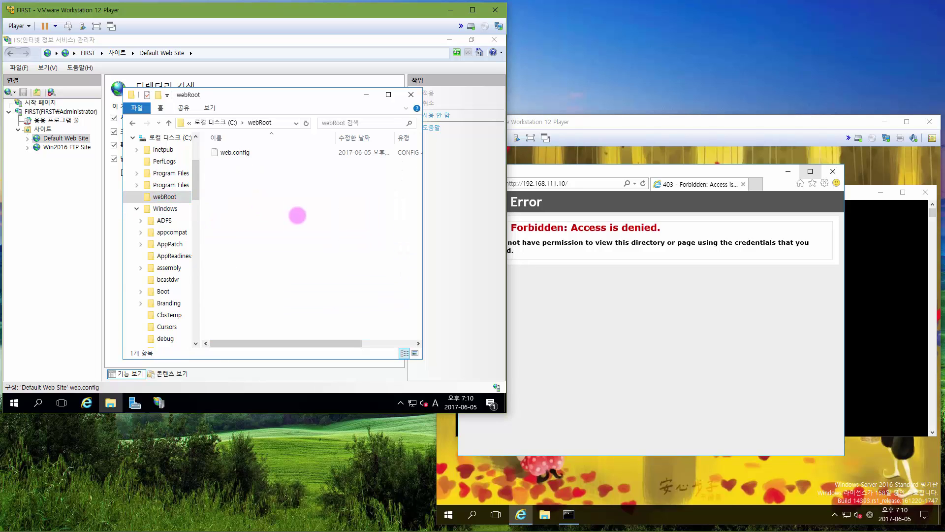
pyautogui.click(299, 241)
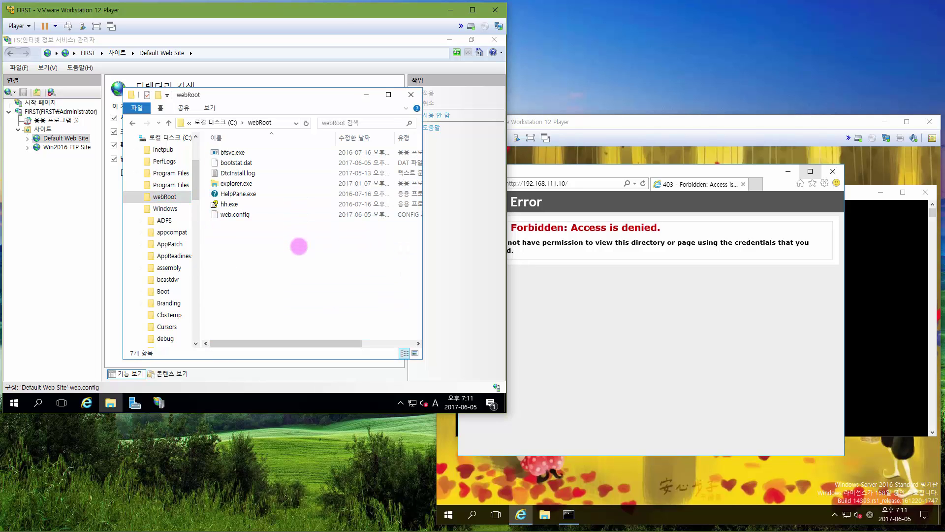
pyautogui.click(685, 346)
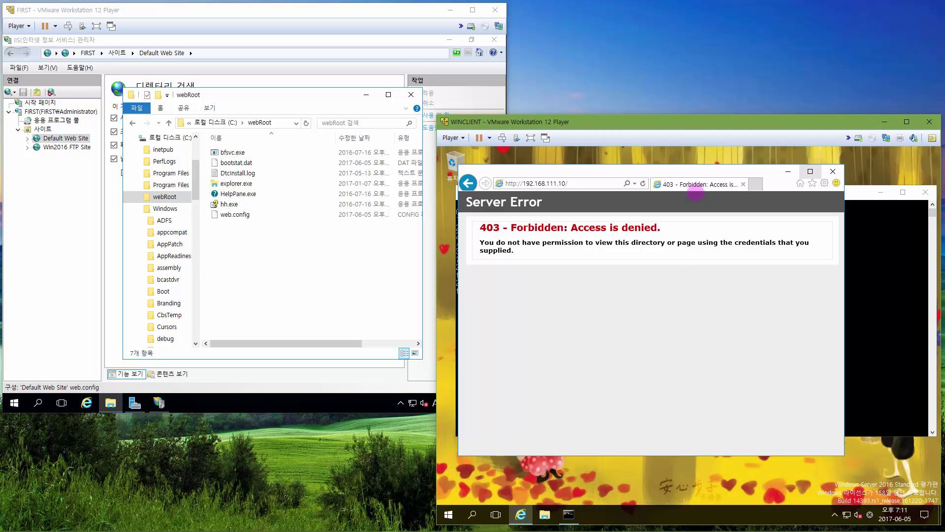
pyautogui.click(643, 184)
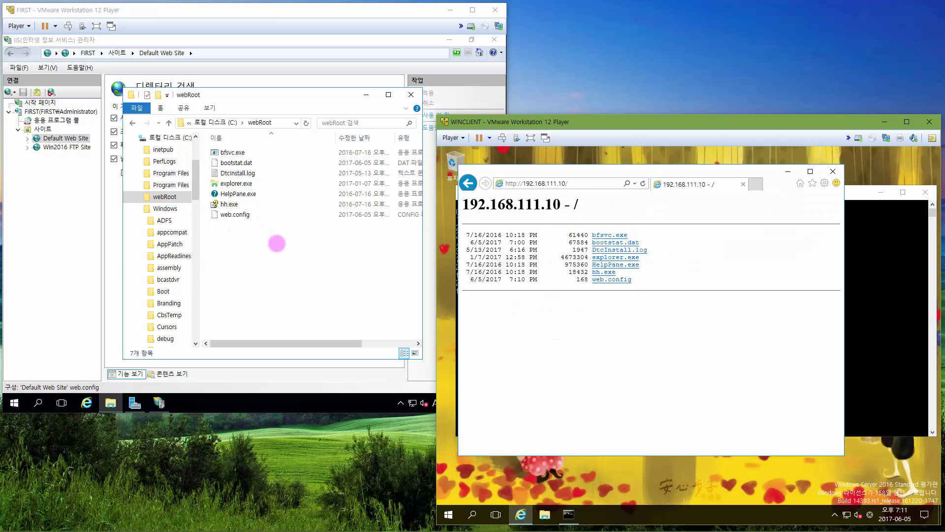
pyautogui.click(164, 196)
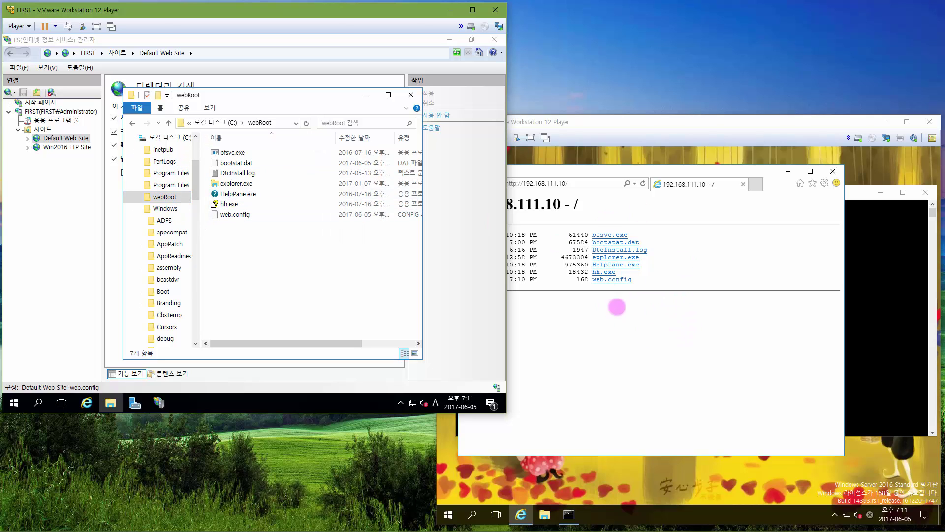
# Download and save HelpPane.exe from the web listing on WINCLIENT, then dismiss the download notification
pyautogui.click(659, 308)
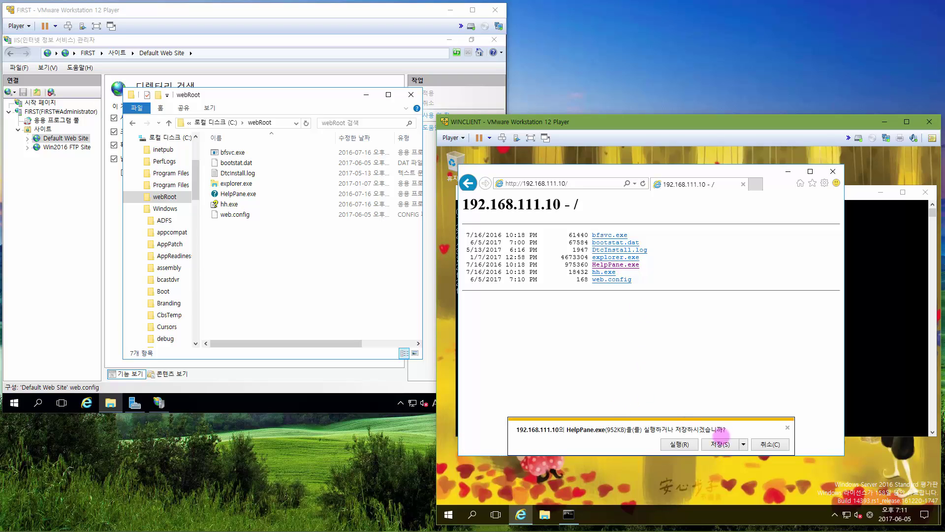
pyautogui.click(719, 445)
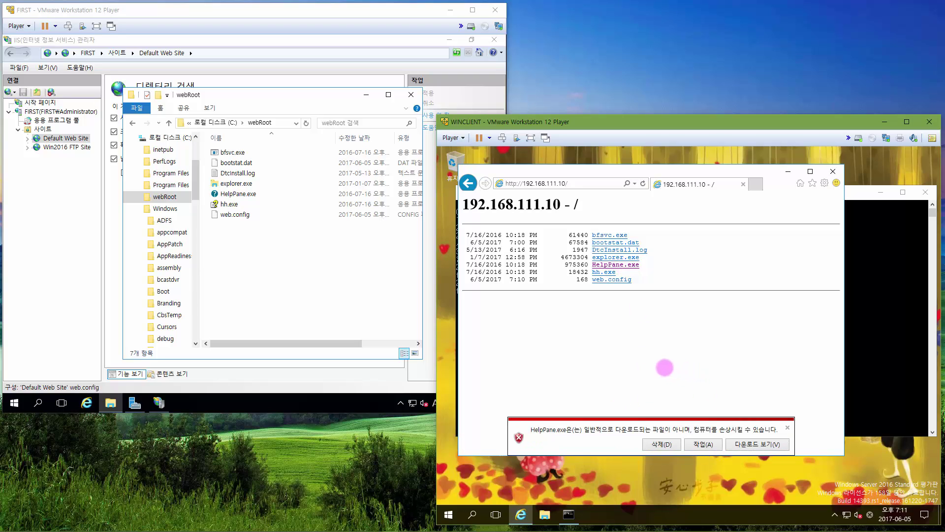
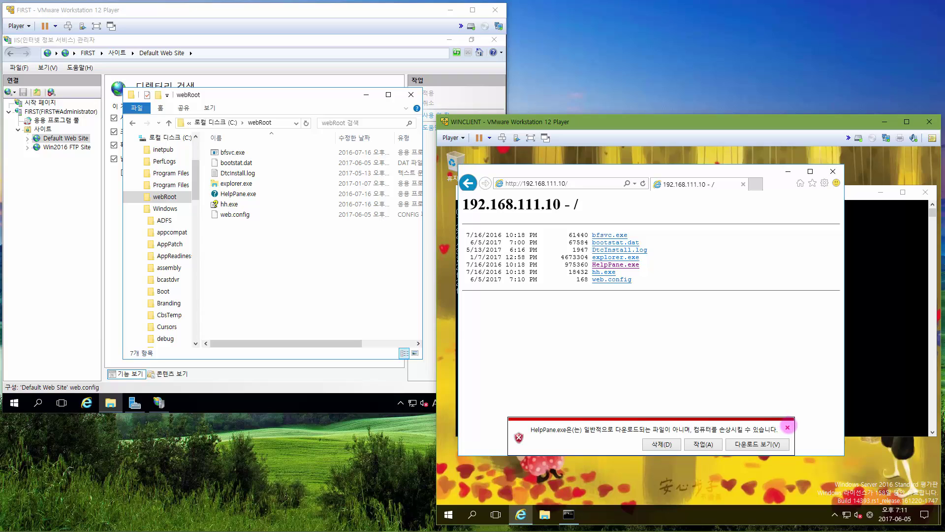
pyautogui.click(787, 428)
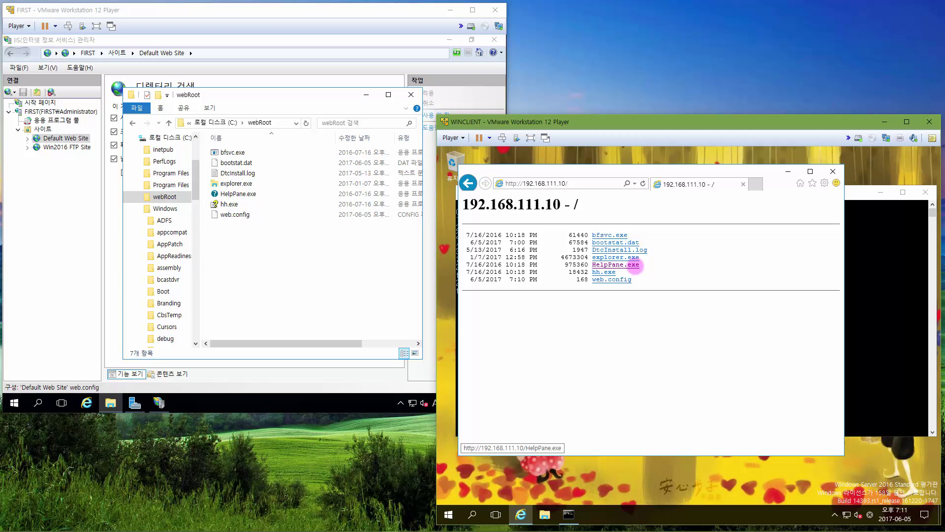
# On FIRST, copy index.htm from C:\inetpub\wwwroot into the C:\webRoot folder
pyautogui.click(294, 286)
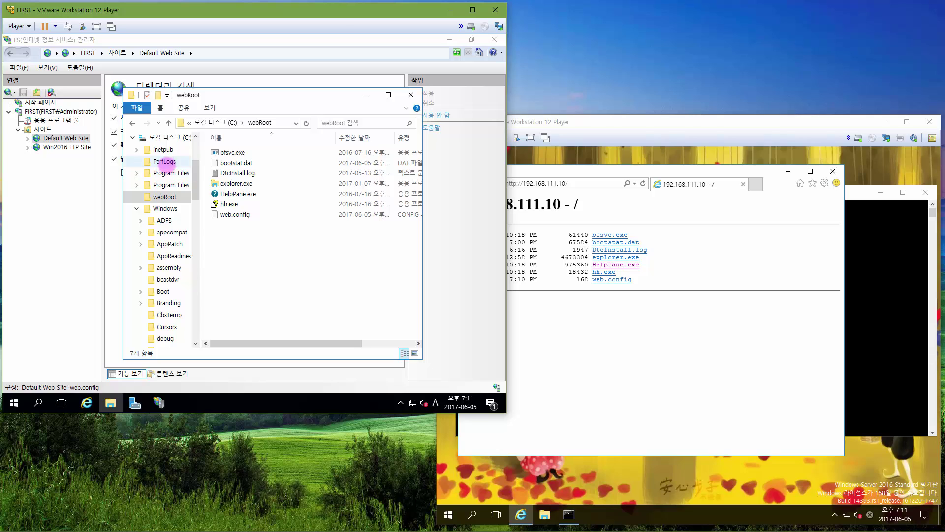
pyautogui.click(136, 150)
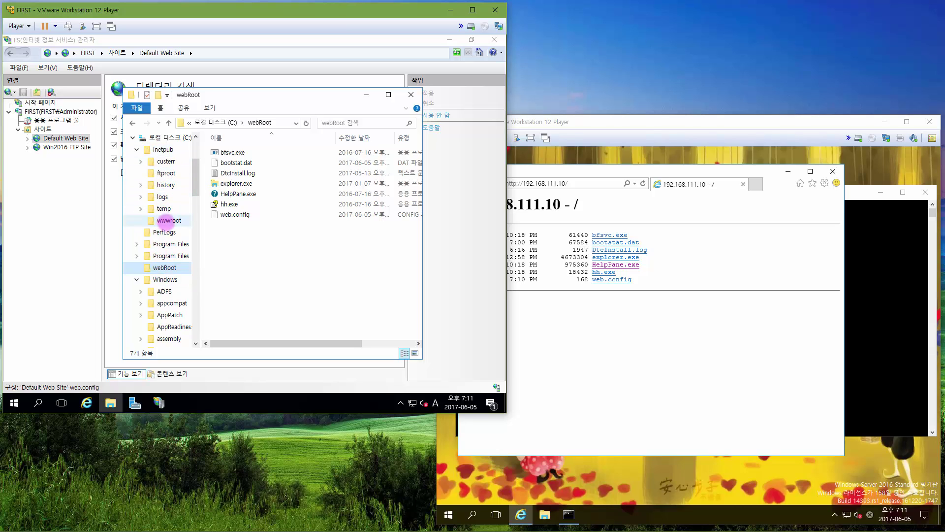
pyautogui.click(169, 220)
pyautogui.click(239, 173)
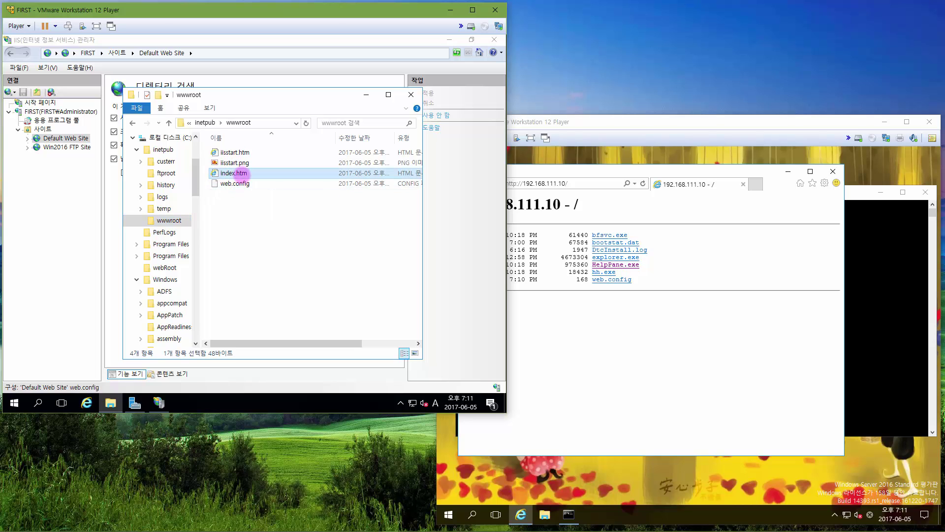
pyautogui.click(163, 279)
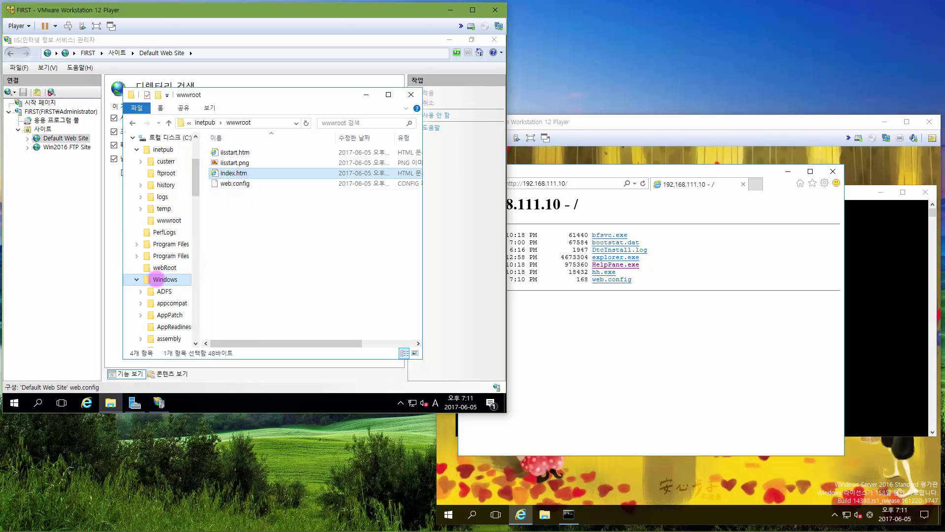
pyautogui.click(163, 267)
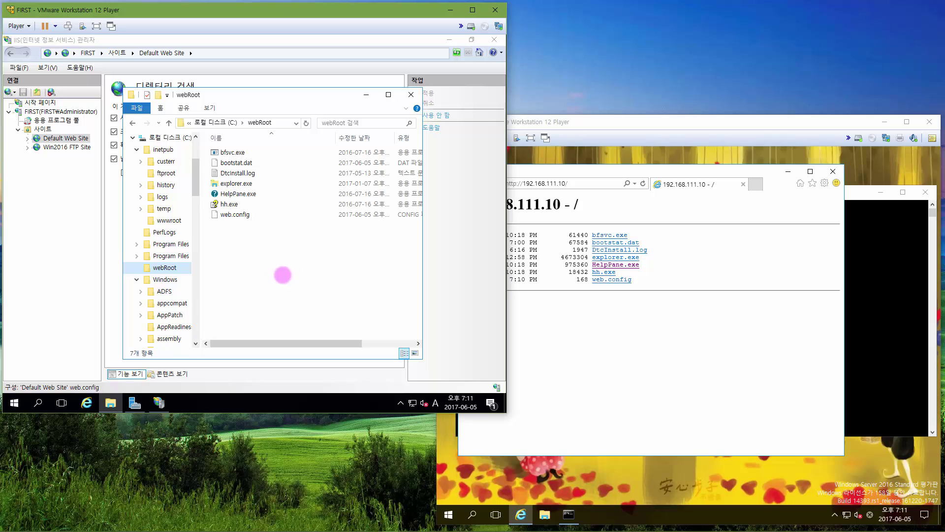
pyautogui.hotkey('ctrl', 'v')
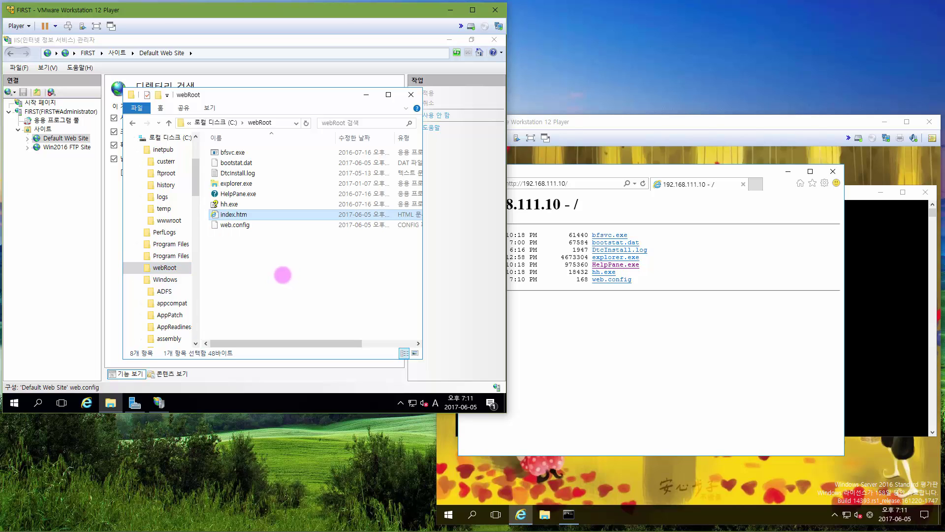
pyautogui.click(684, 333)
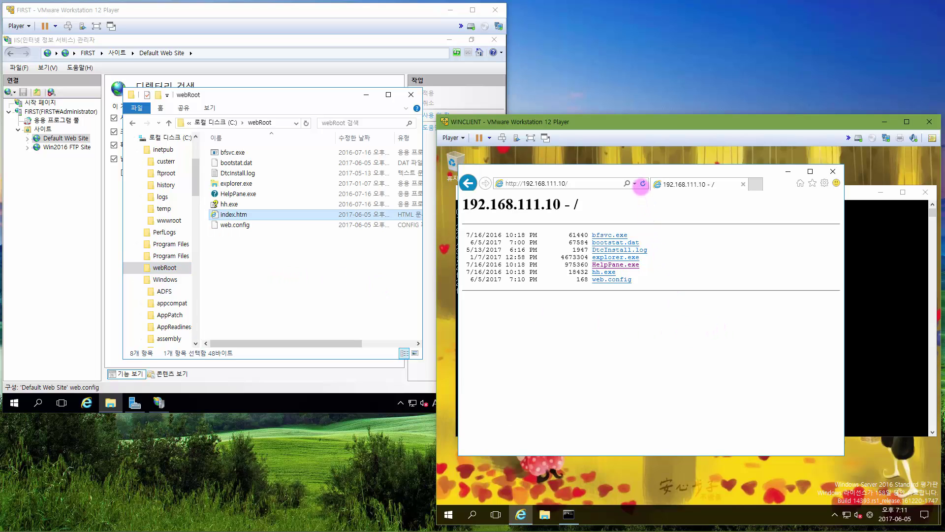
pyautogui.click(642, 185)
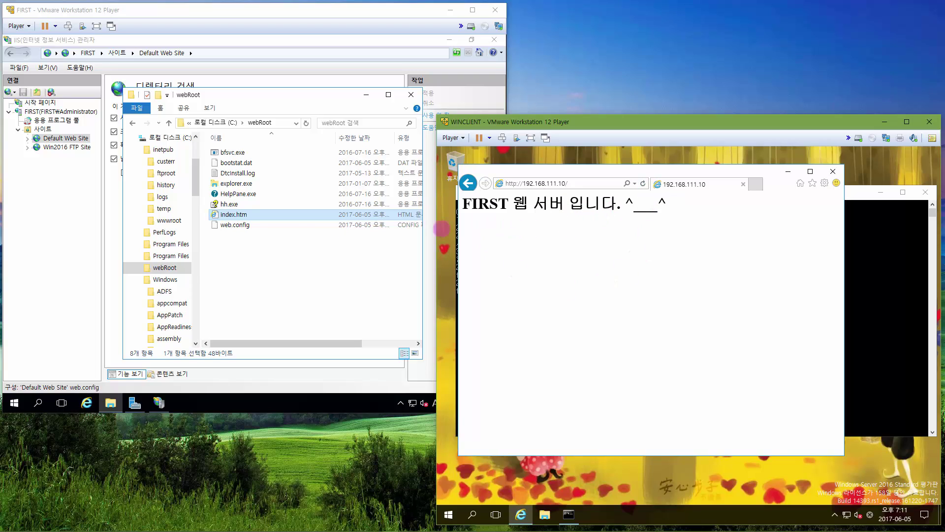
pyautogui.click(315, 247)
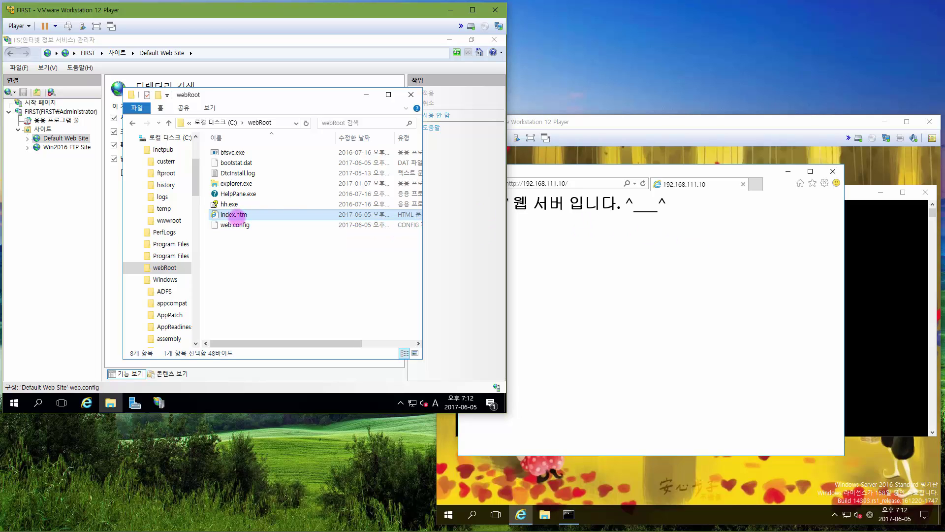
# Create a new folder named 서브디렉터리 inside C:\webRoot on FIRST
pyautogui.click(86, 225)
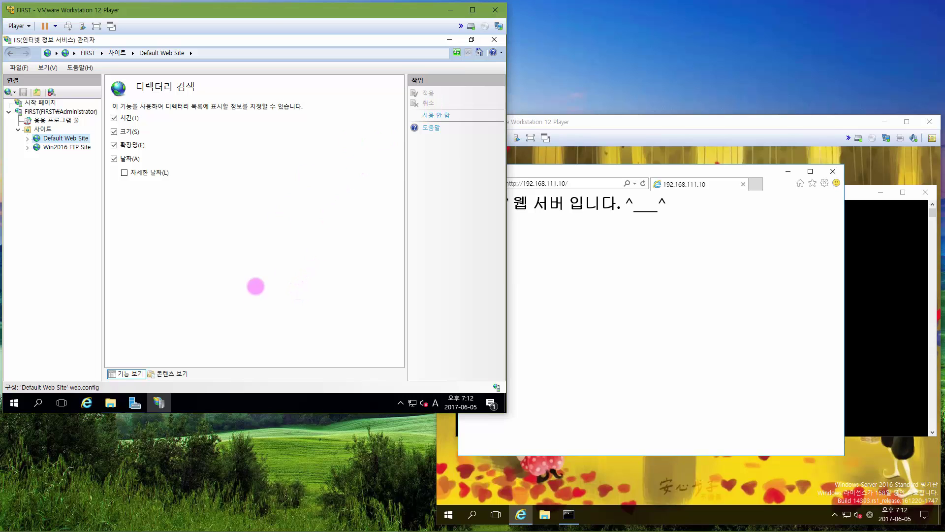
pyautogui.click(110, 403)
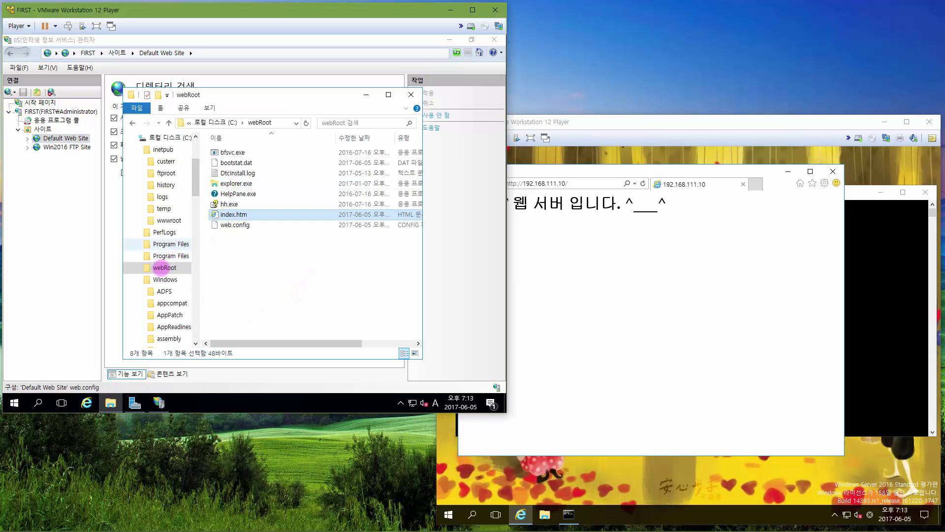
pyautogui.click(137, 149)
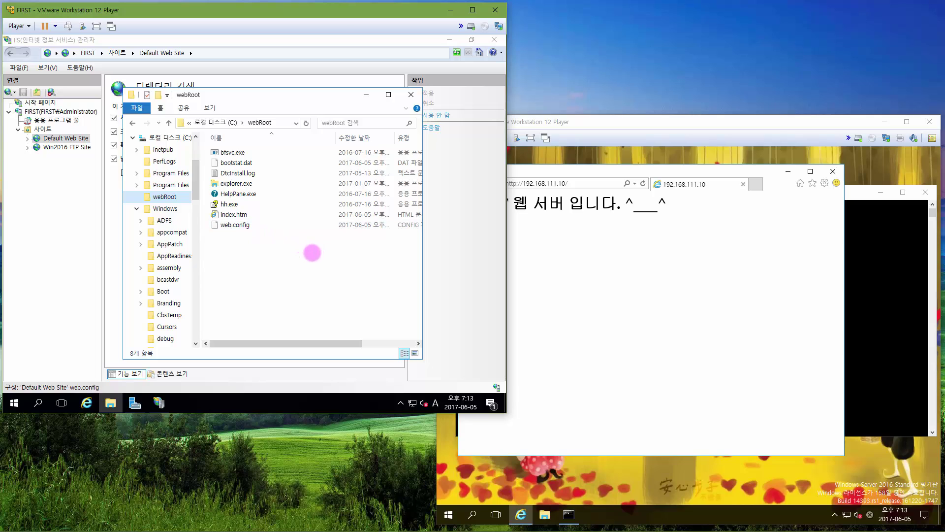
pyautogui.rightClick(238, 255)
pyautogui.moveTo(294, 237)
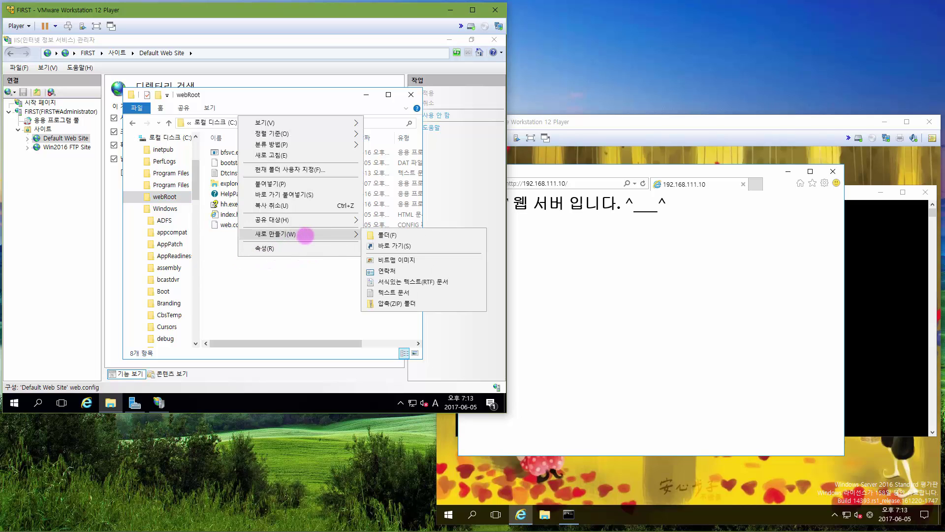
pyautogui.click(361, 236)
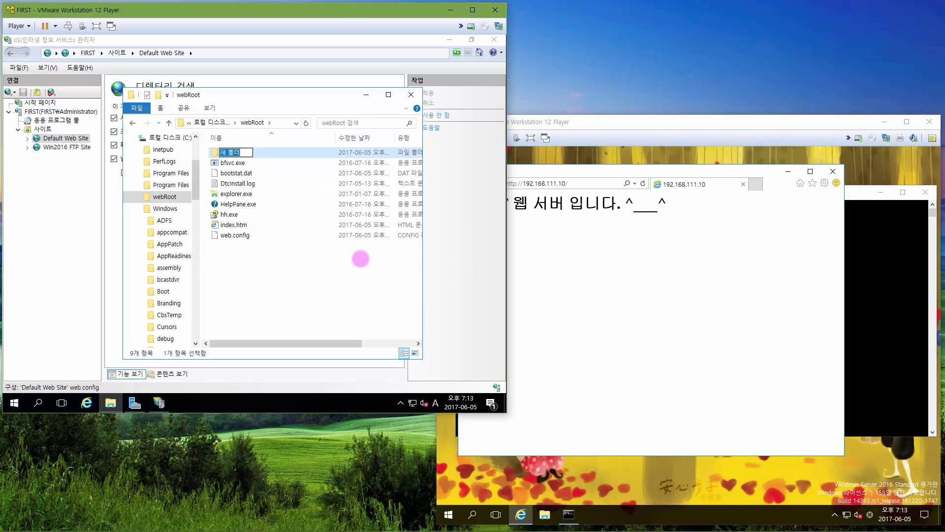
pyautogui.press('Hangul')
pyautogui.write('서')
pyautogui.write('브디렉터리')
pyautogui.press('Return')
# Move bfsvc.exe, bootstat.dat and DtcInstall.log into the 서브디렉터리 folder, allowing the system file move, and open that folder
pyautogui.click(248, 167)
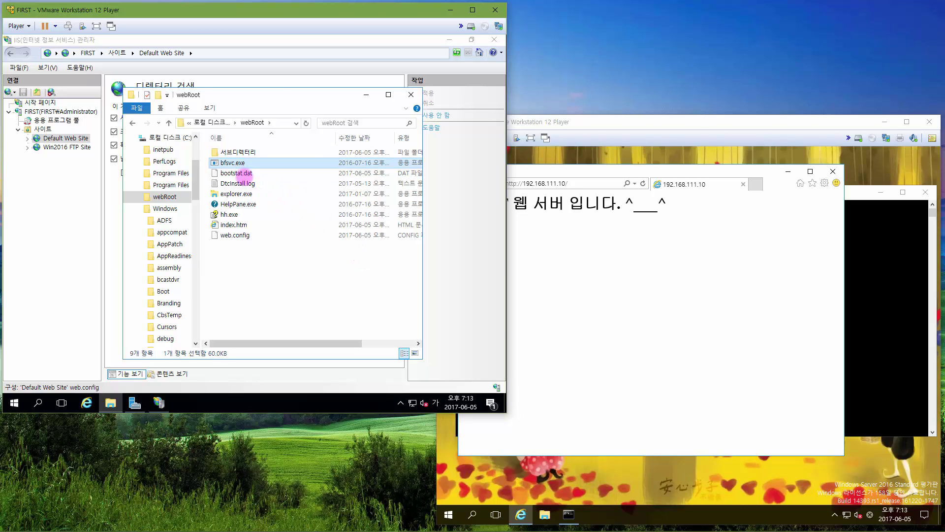
pyautogui.keyDown('shift'); pyautogui.click(238, 183); pyautogui.keyUp('shift')
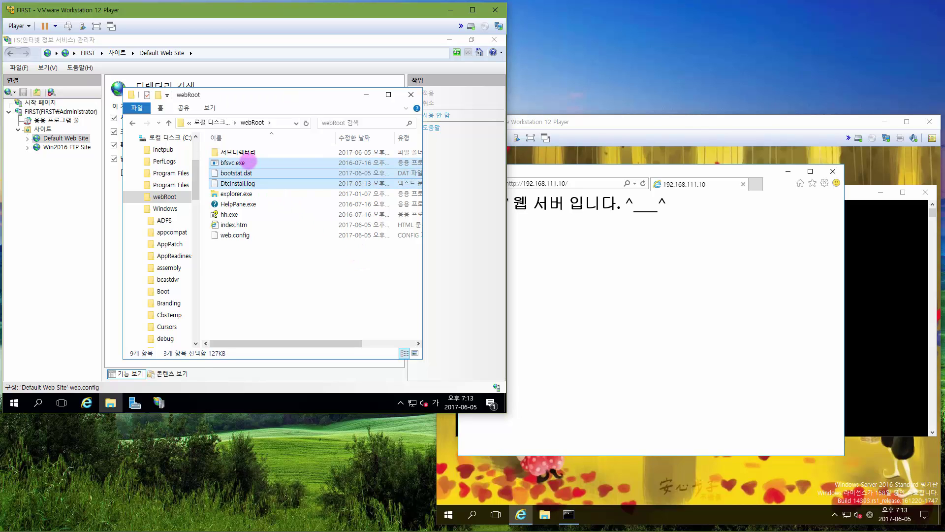
pyautogui.keyDown('ctrl'); pyautogui.click(250, 152); pyautogui.keyUp('ctrl')
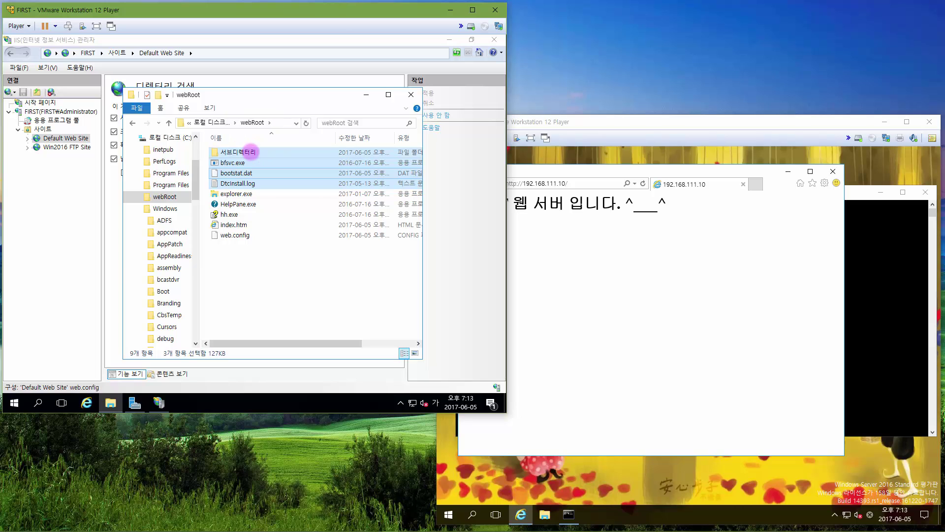
pyautogui.keyDown('ctrl'); pyautogui.click(250, 152); pyautogui.keyUp('ctrl')
pyautogui.moveTo(251, 180); pyautogui.dragTo(250, 153)
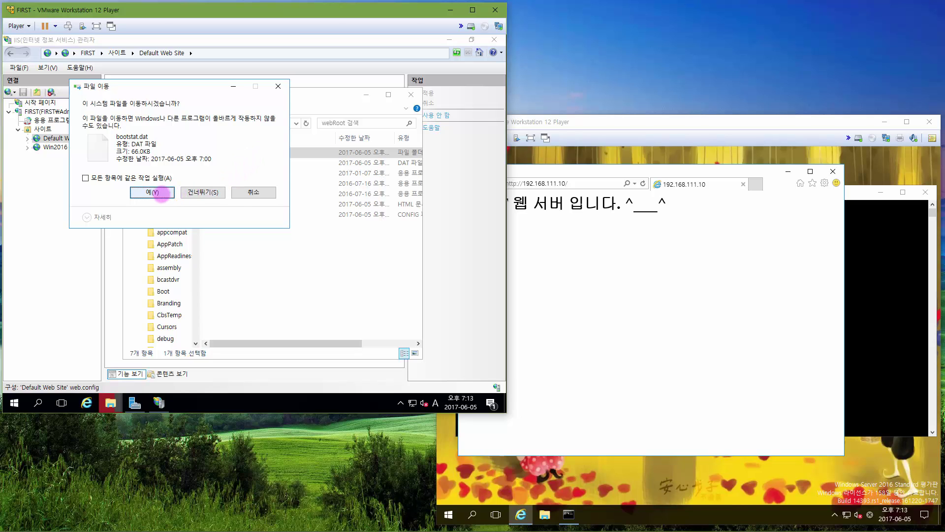
pyautogui.click(161, 193)
pyautogui.doubleClick(262, 153)
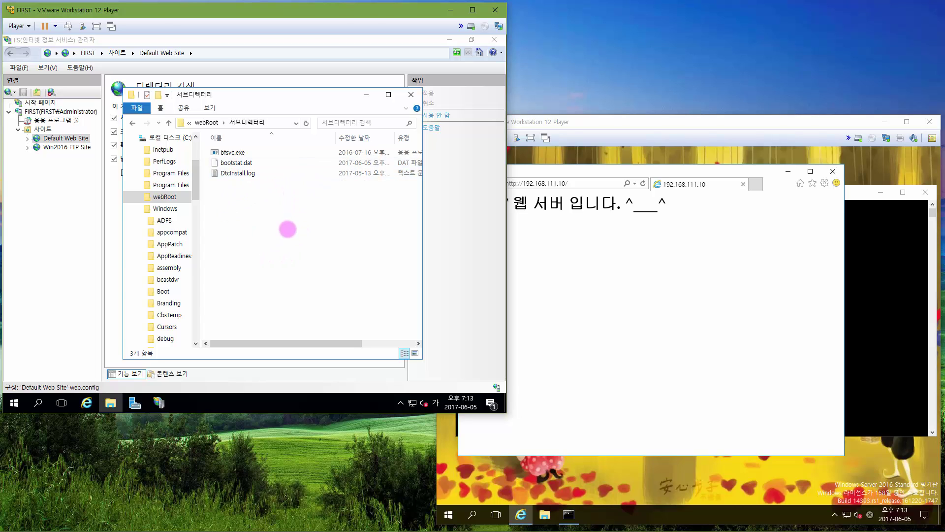
pyautogui.click(649, 315)
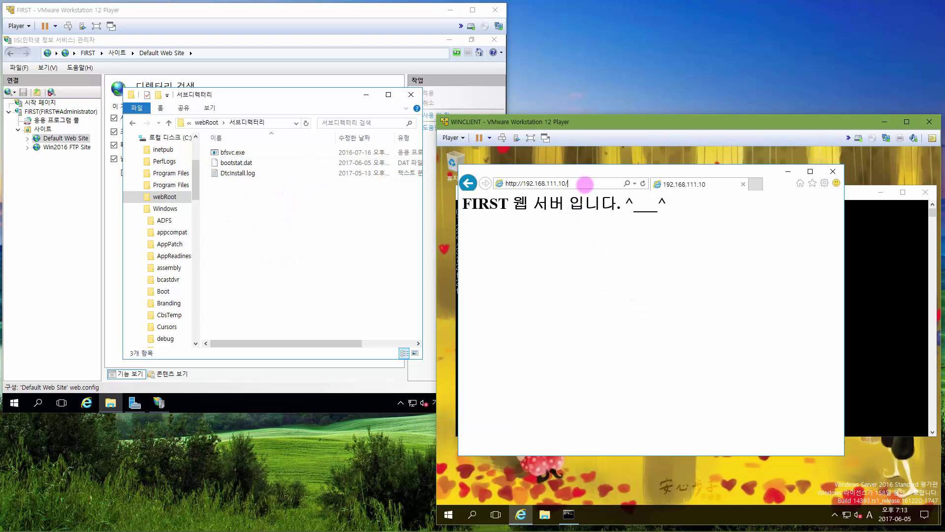
pyautogui.write('t')
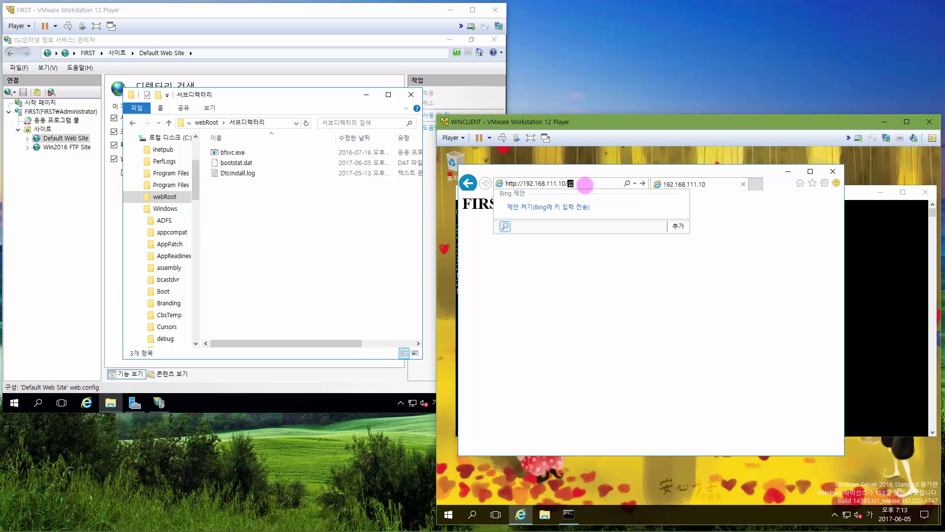
pyautogui.press('Return')
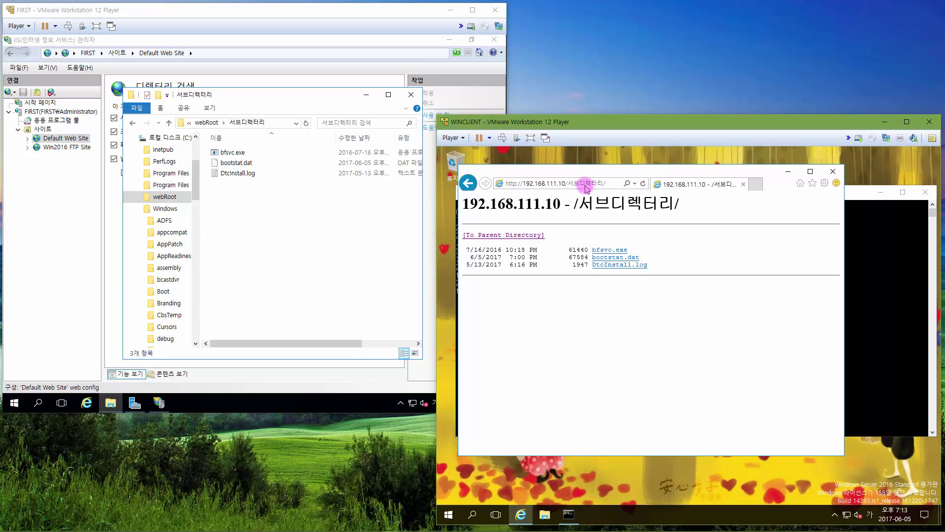
# Return to FIRST and expand webRoot in the folder tree to examine where 서브디렉터리 sits
pyautogui.click(341, 229)
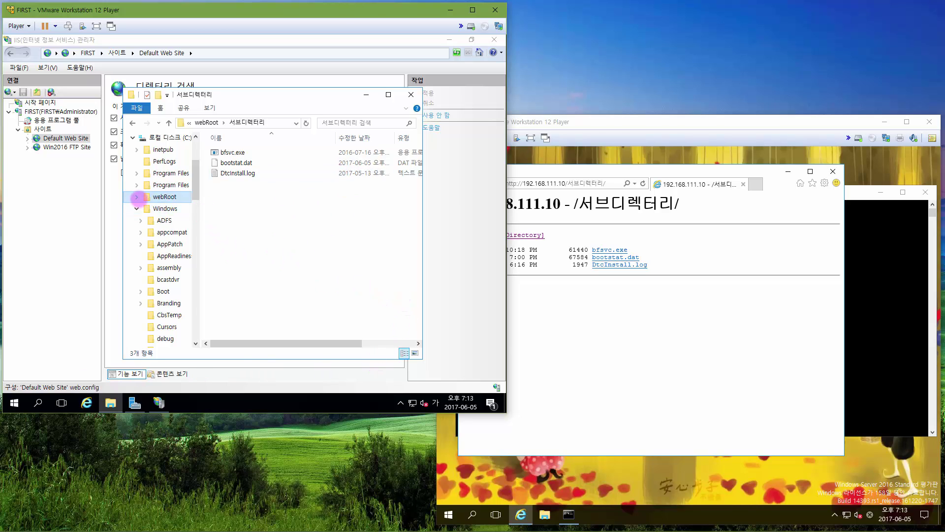
pyautogui.click(136, 197)
pyautogui.click(62, 209)
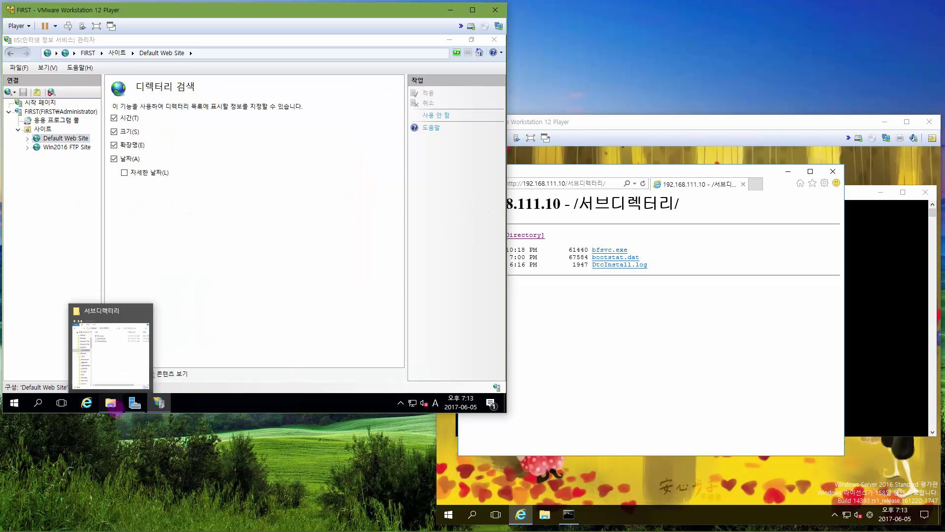
pyautogui.click(110, 403)
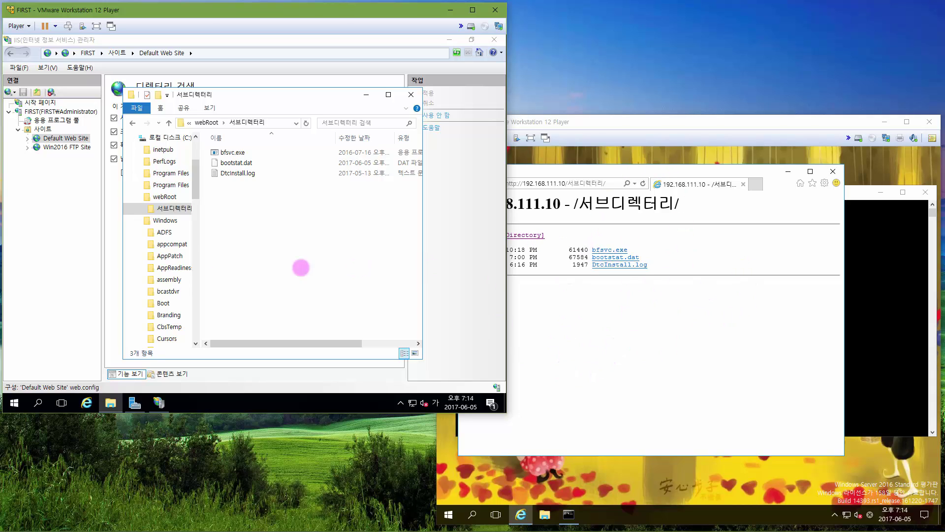
# Open the 가상 디렉터리 list of Default Web Site in IIS Manager
pyautogui.click(90, 251)
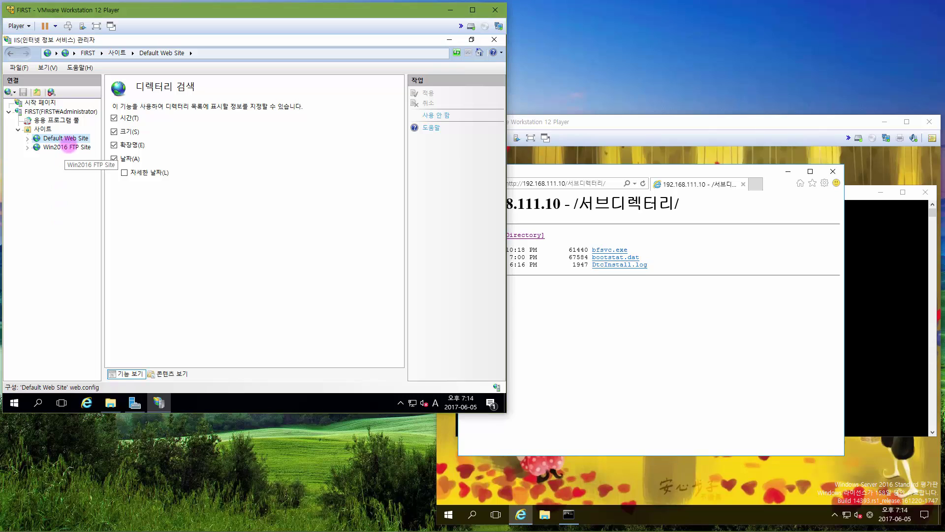
pyautogui.click(71, 138)
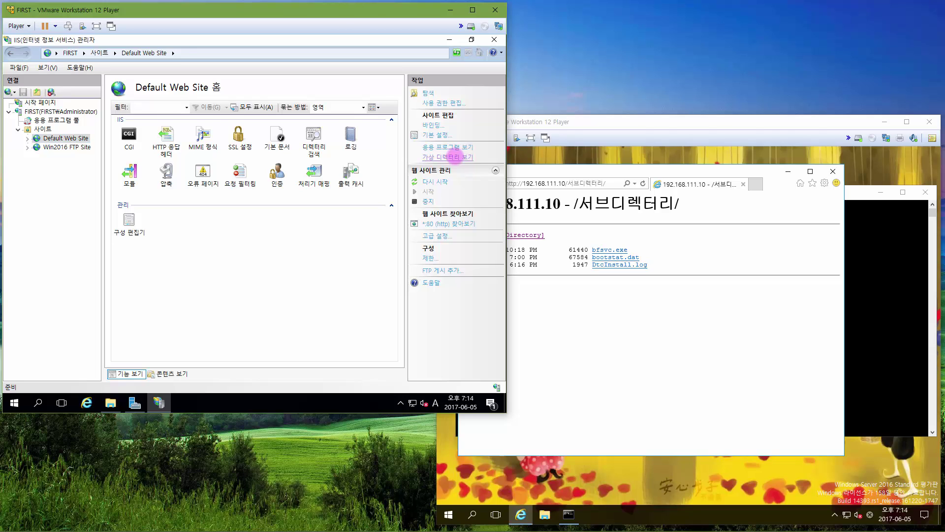
pyautogui.click(453, 157)
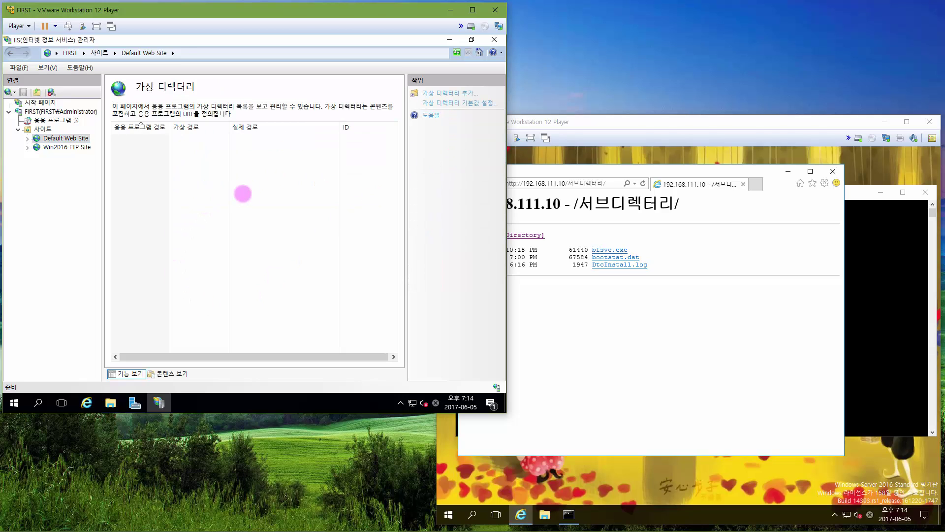
# Add a virtual directory with the alias 가상디렉터리 to Default Web Site, using C:\Program Files as its physical path
pyautogui.rightClick(277, 167)
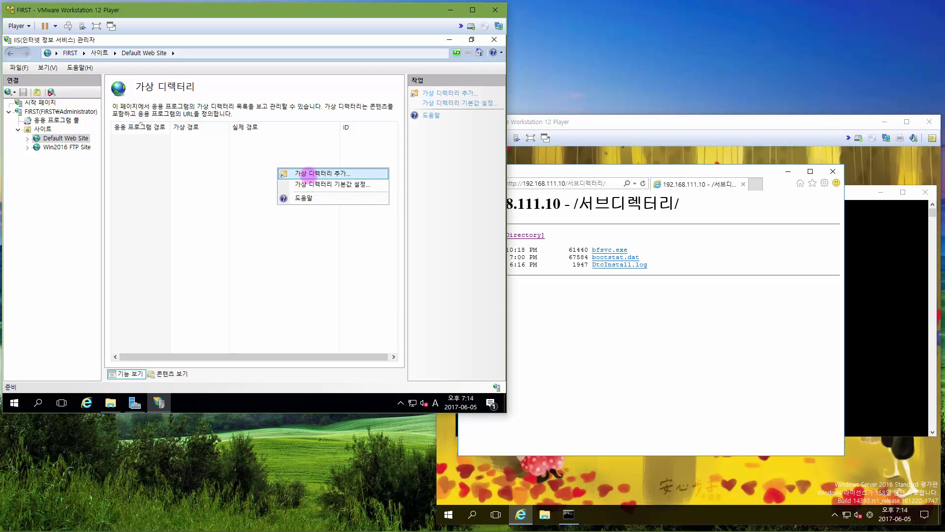
pyautogui.click(305, 172)
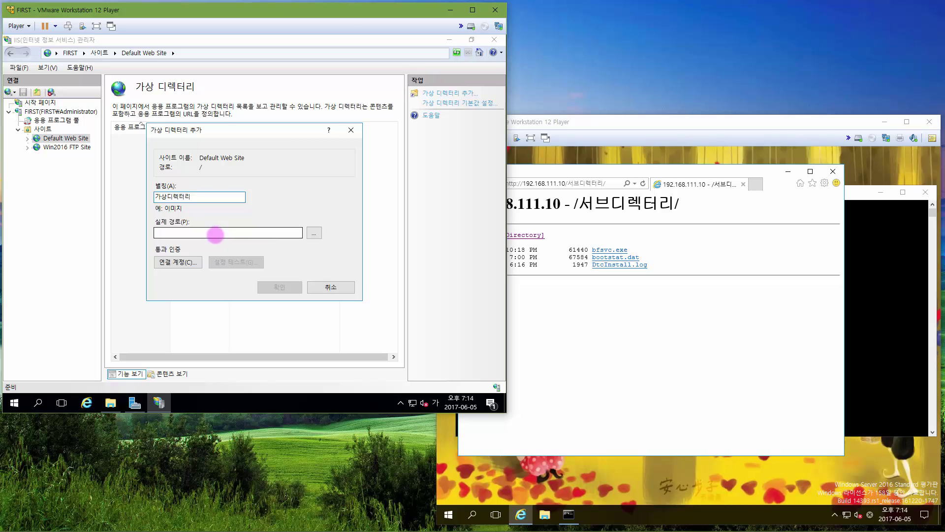
pyautogui.click(313, 232)
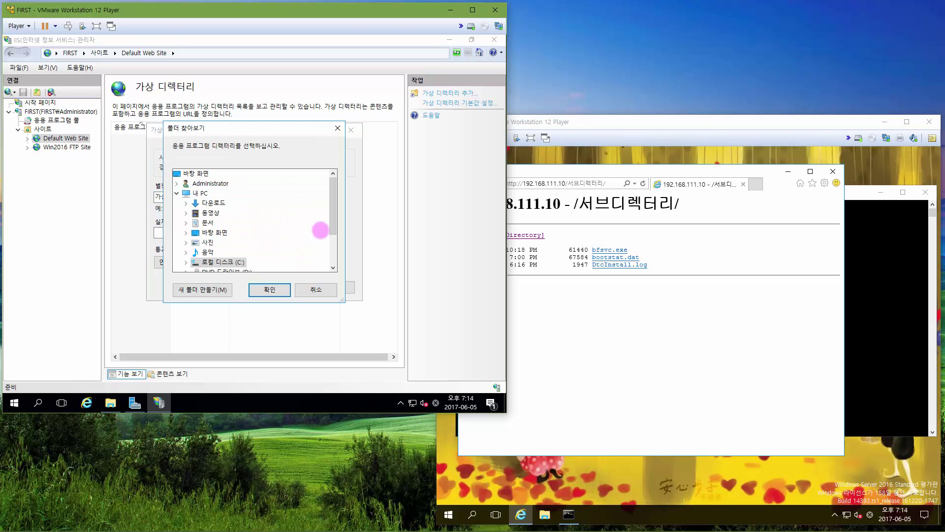
pyautogui.click(186, 242)
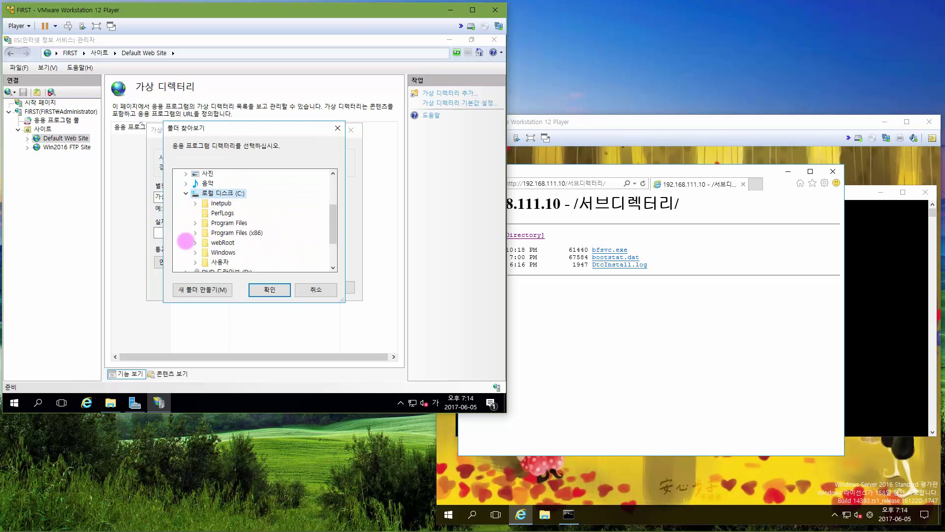
pyautogui.doubleClick(226, 222)
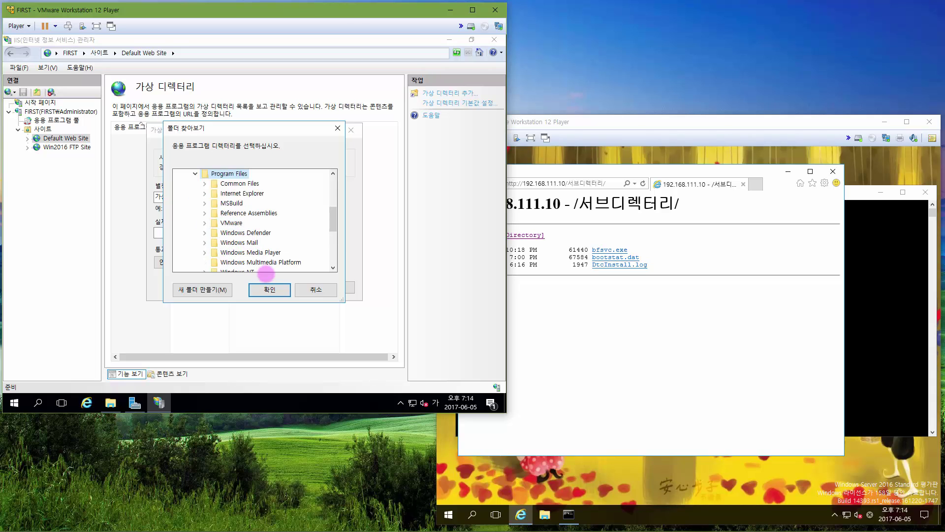
pyautogui.click(270, 289)
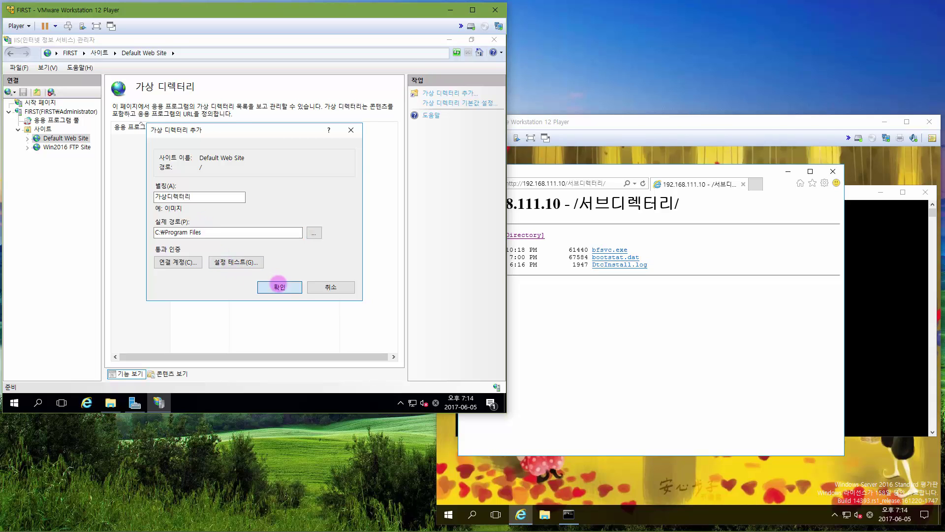
pyautogui.click(279, 286)
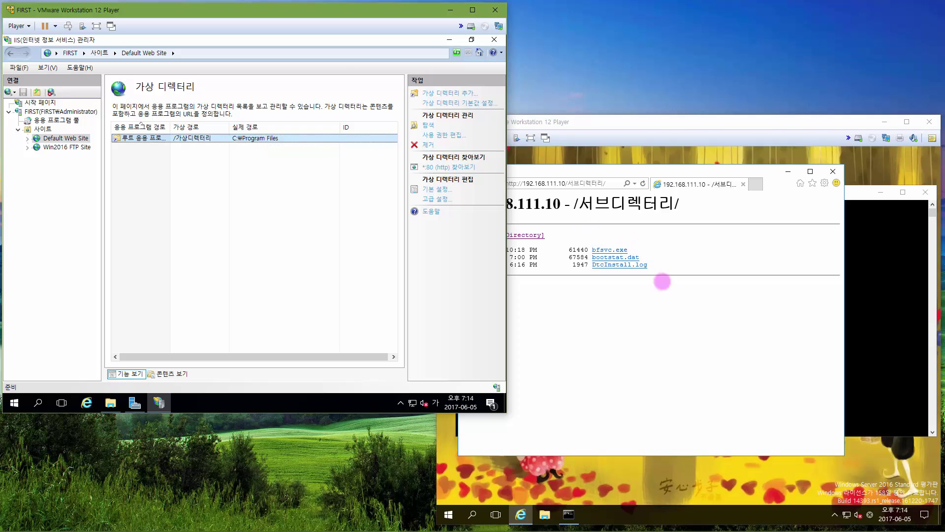
pyautogui.click(686, 334)
pyautogui.click(571, 179)
pyautogui.click(578, 183)
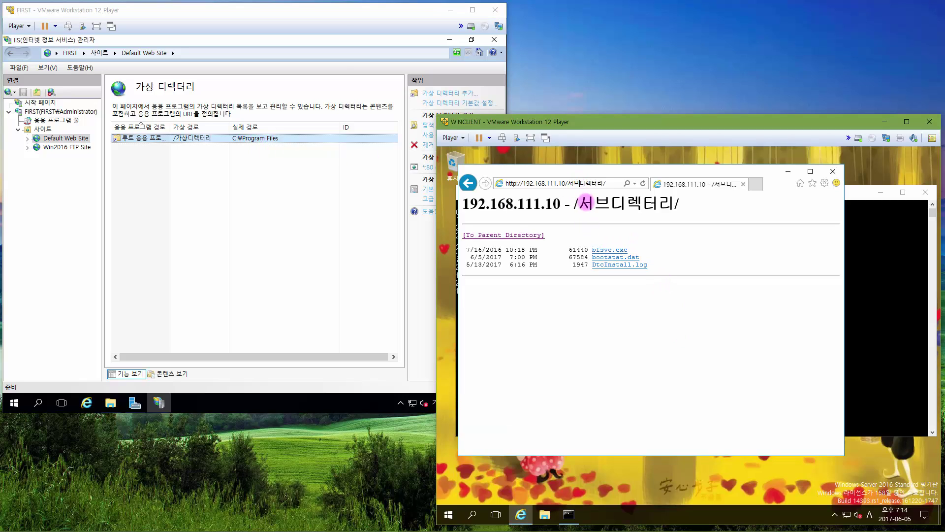
pyautogui.press('BackSpace')
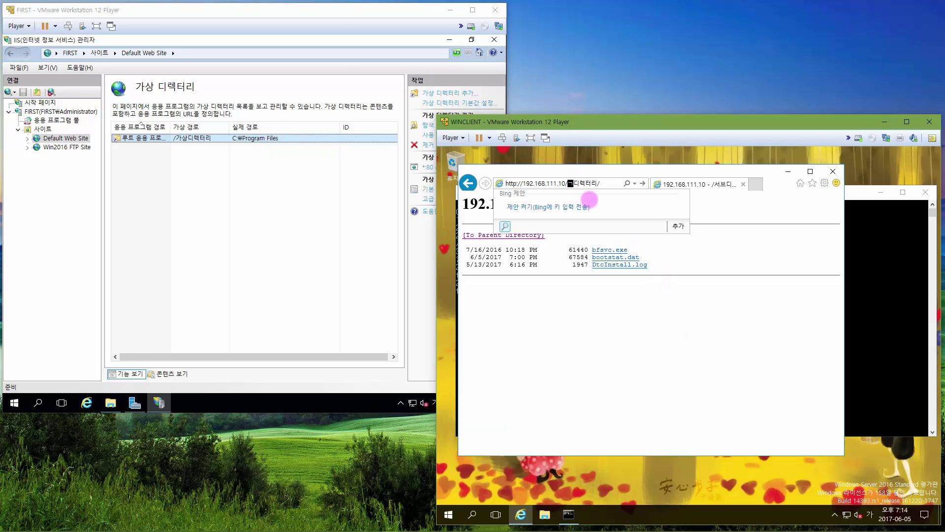
pyautogui.write('가상')
pyautogui.press('Return')
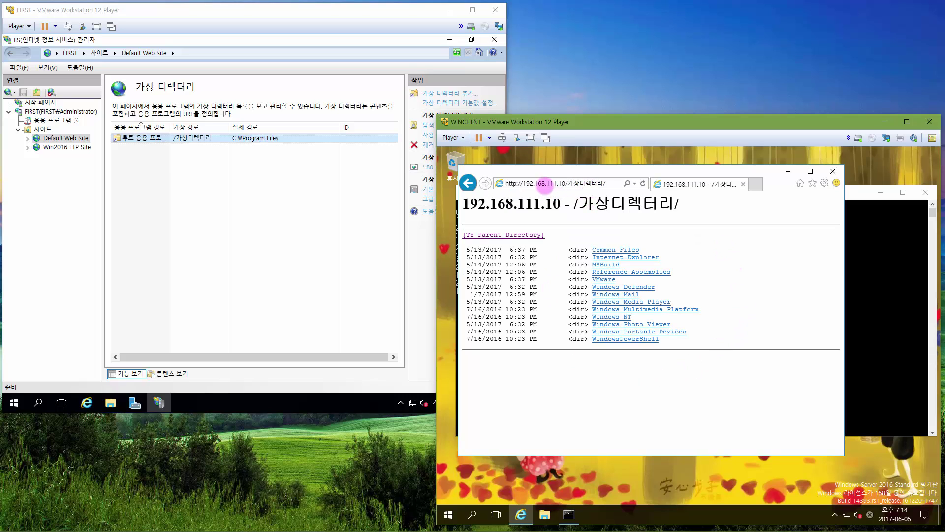
pyautogui.click(558, 183)
# Return to FIRST and compare webRoot and its 서브디렉터리 folder in File Explorer with the 가상디렉터리 entry in IIS Manager
pyautogui.click(428, 124)
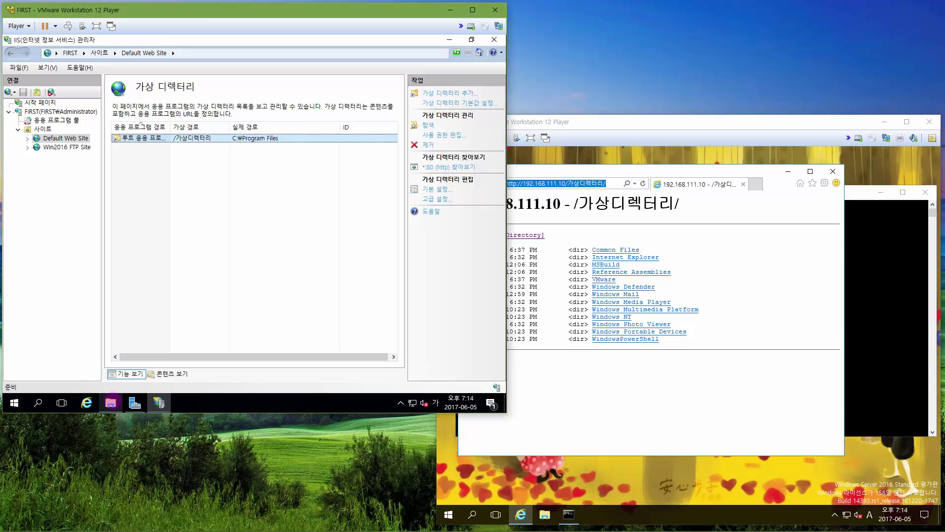
pyautogui.click(165, 197)
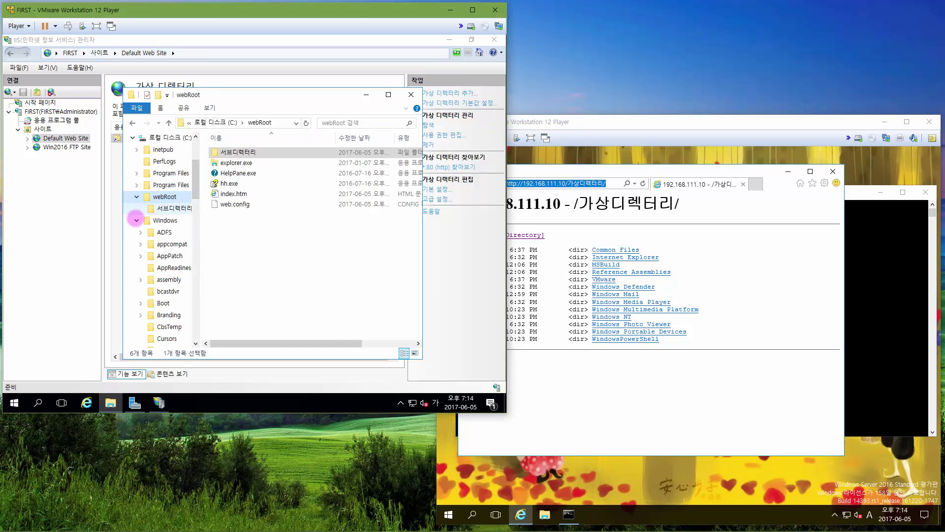
pyautogui.scroll(3, 143, 219)
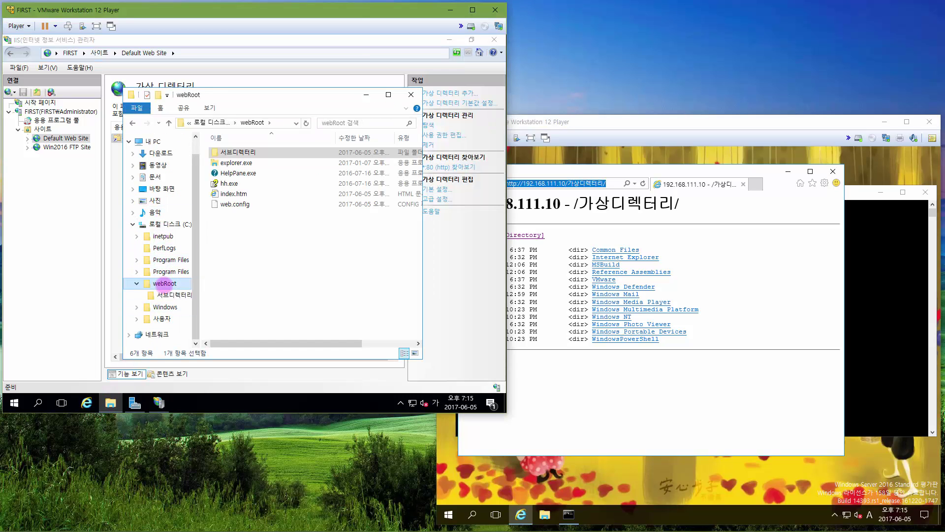
pyautogui.click(172, 295)
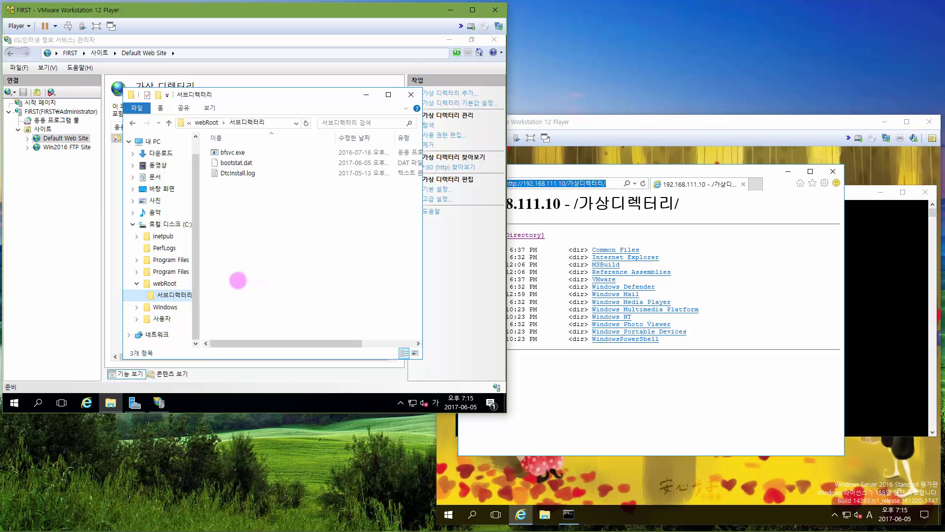
pyautogui.click(165, 283)
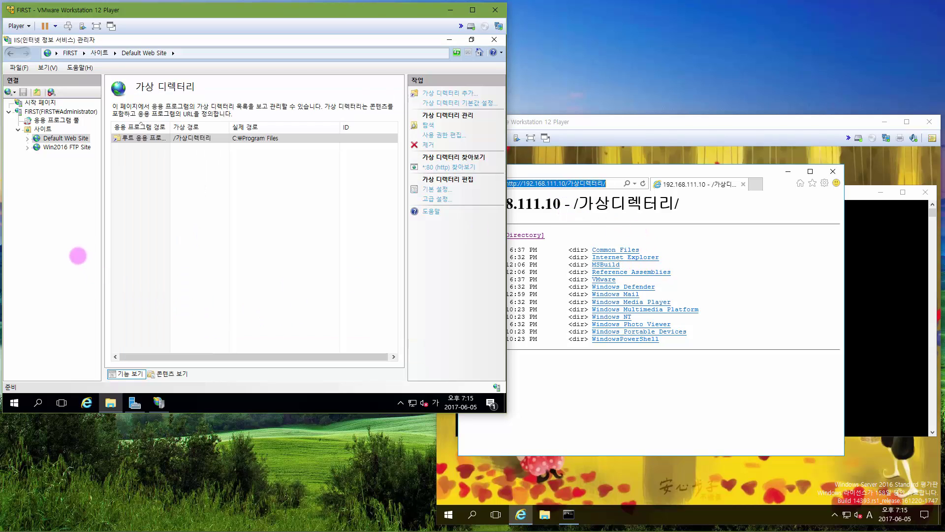
pyautogui.click(78, 257)
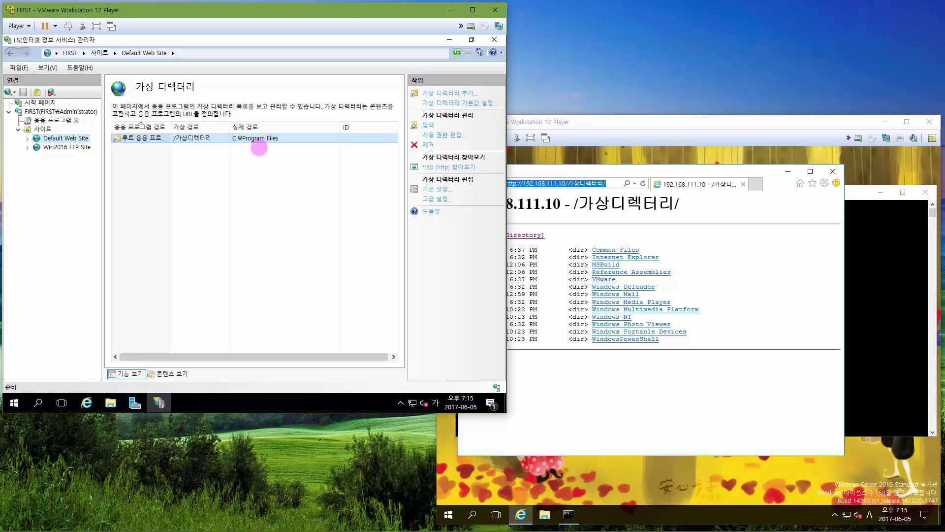
pyautogui.click(266, 139)
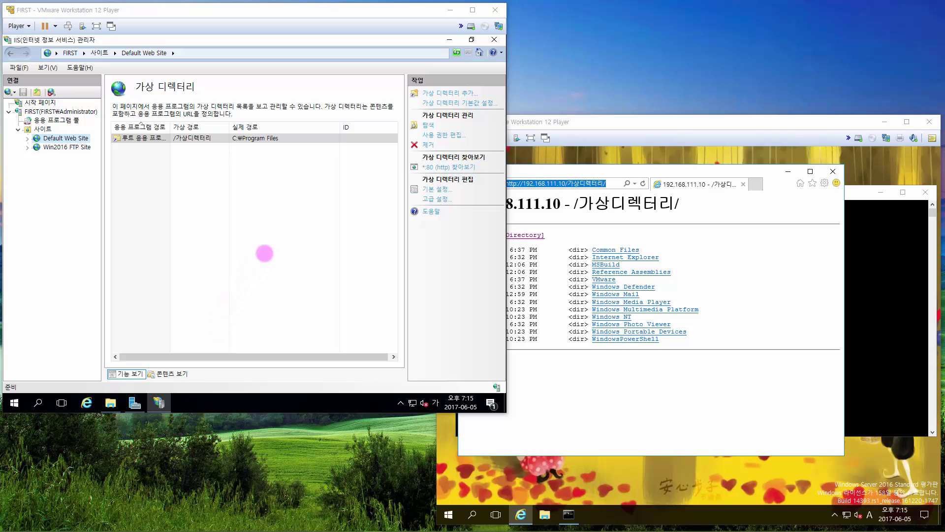
# Set the physical path of Default Web Site to the wwwroot folder under C:\inetpub in its advanced settings
pyautogui.click(71, 137)
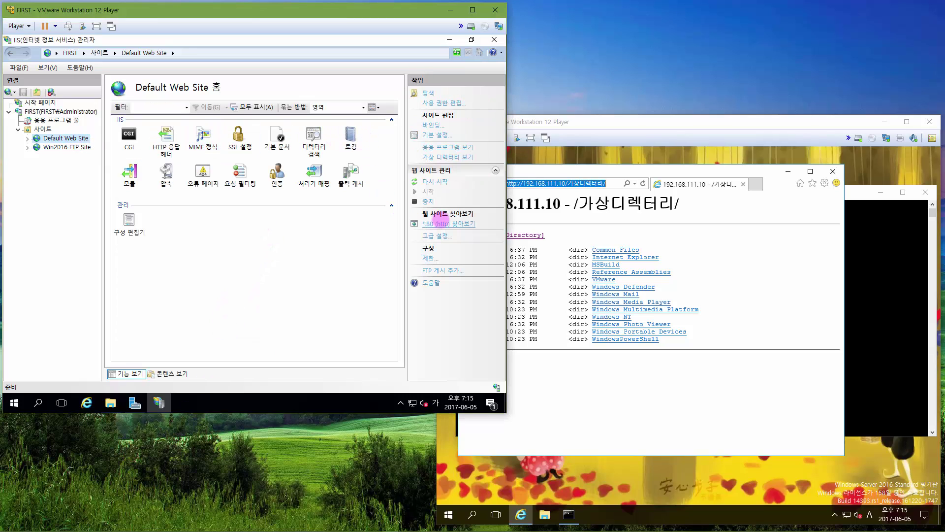
pyautogui.click(440, 236)
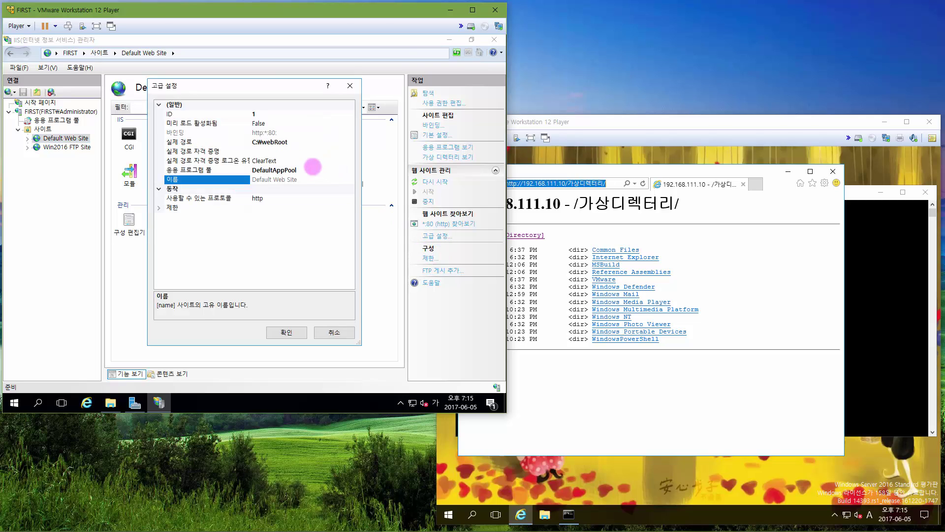
pyautogui.click(291, 142)
pyautogui.click(351, 142)
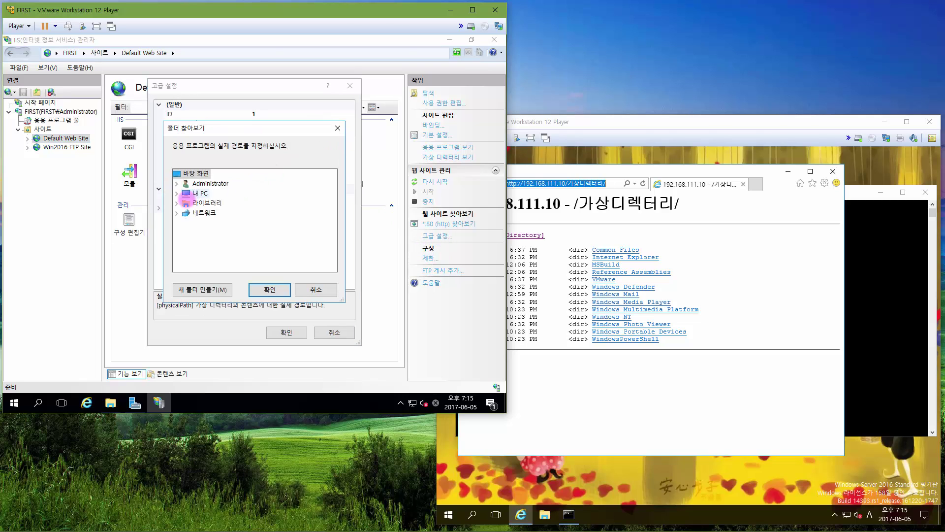
pyautogui.click(176, 193)
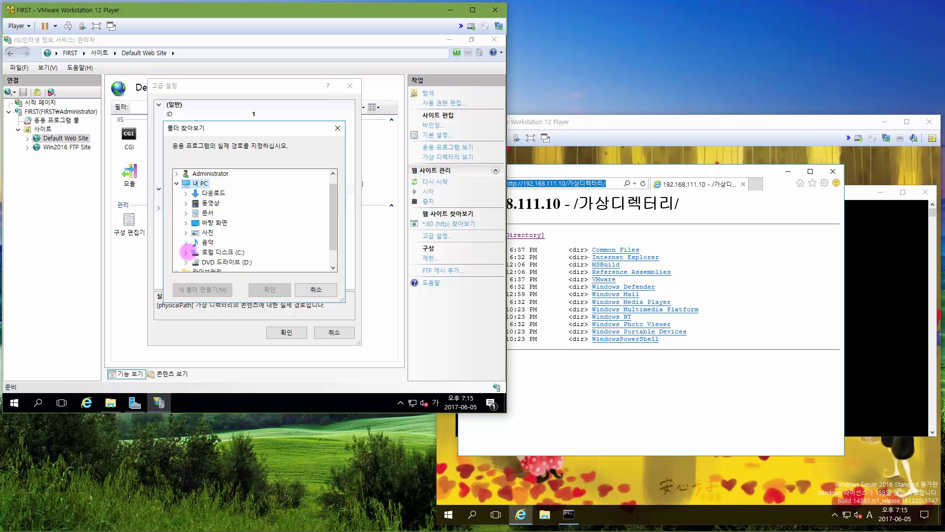
pyautogui.click(186, 252)
pyautogui.click(195, 203)
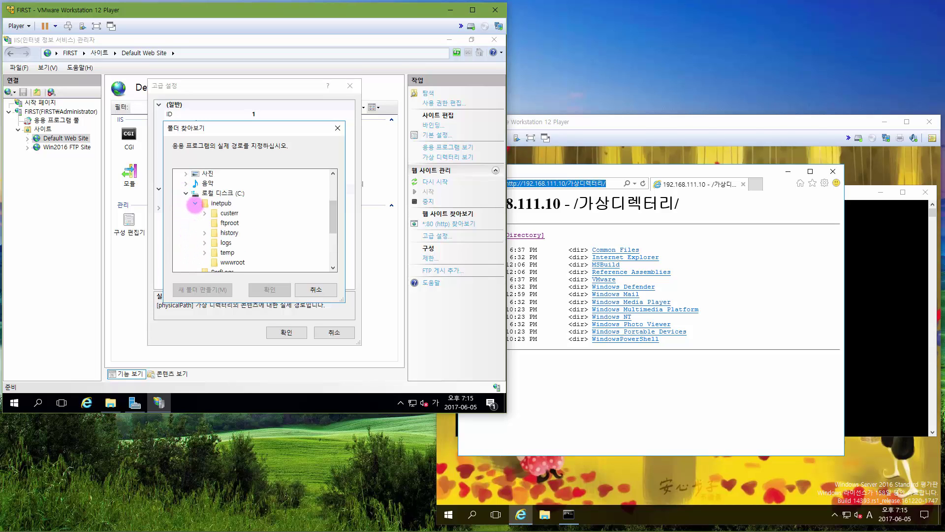
pyautogui.click(232, 262)
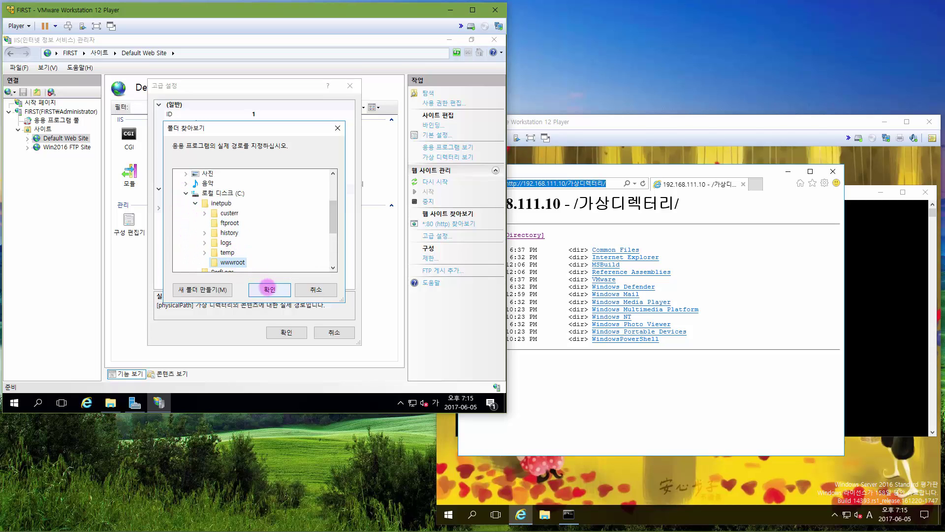
pyautogui.click(269, 290)
pyautogui.click(297, 331)
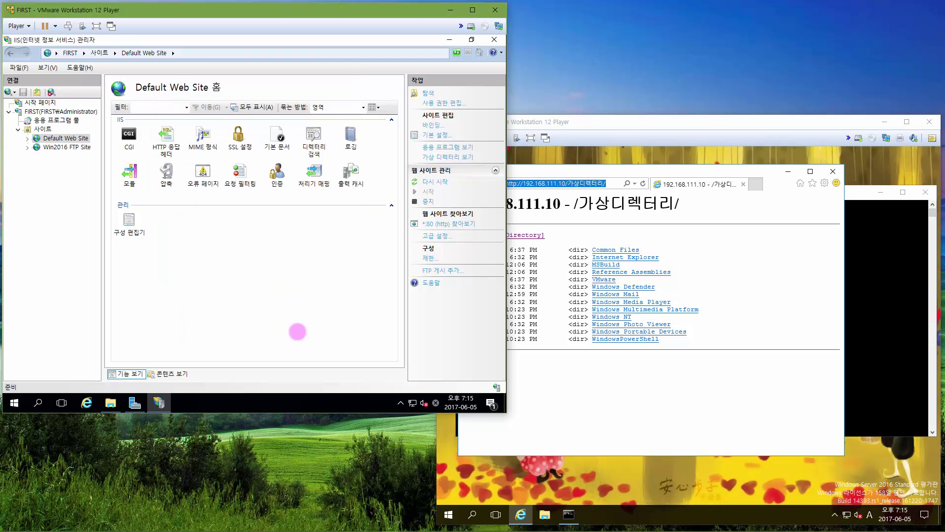
pyautogui.click(749, 270)
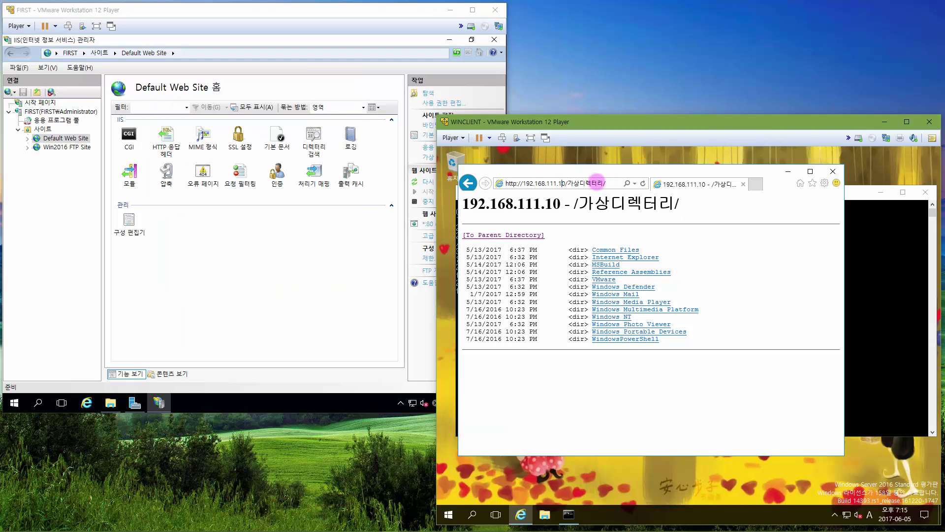
pyautogui.click(642, 184)
pyautogui.click(571, 183)
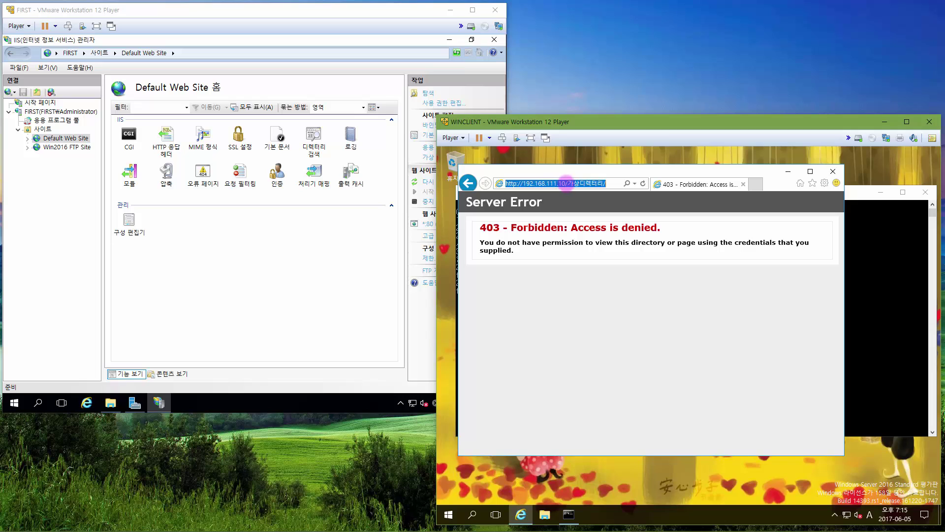
pyautogui.click(580, 183)
pyautogui.moveTo(580, 182); pyautogui.dragTo(689, 183)
pyautogui.press('BackSpace')
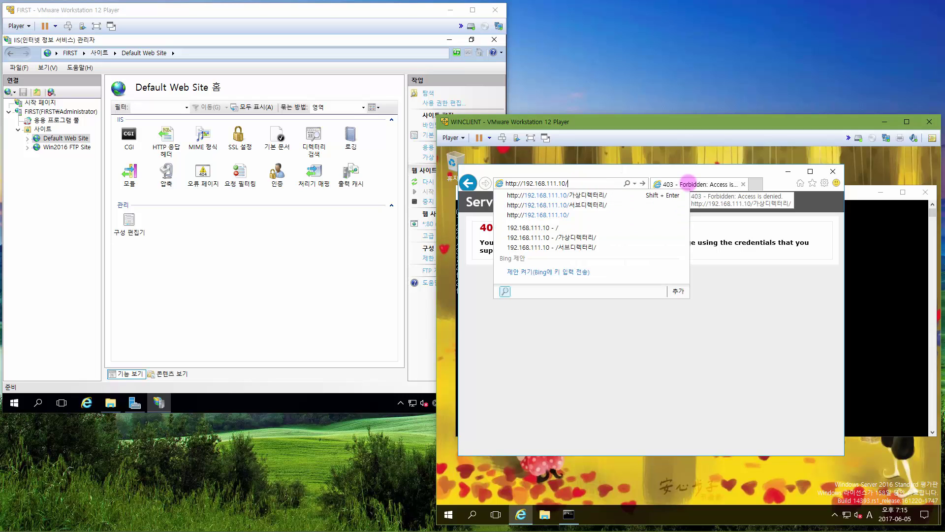
pyautogui.press('Return')
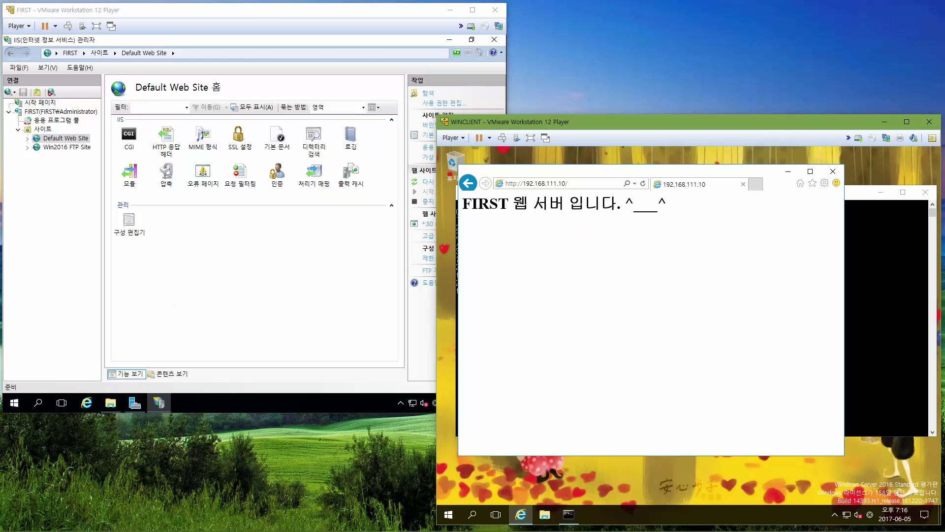
# Return to FIRST after viewing the FTP slide and open the ftproot folder under inetpub in File Explorer
pyautogui.hotkey('alt', 'Tab')
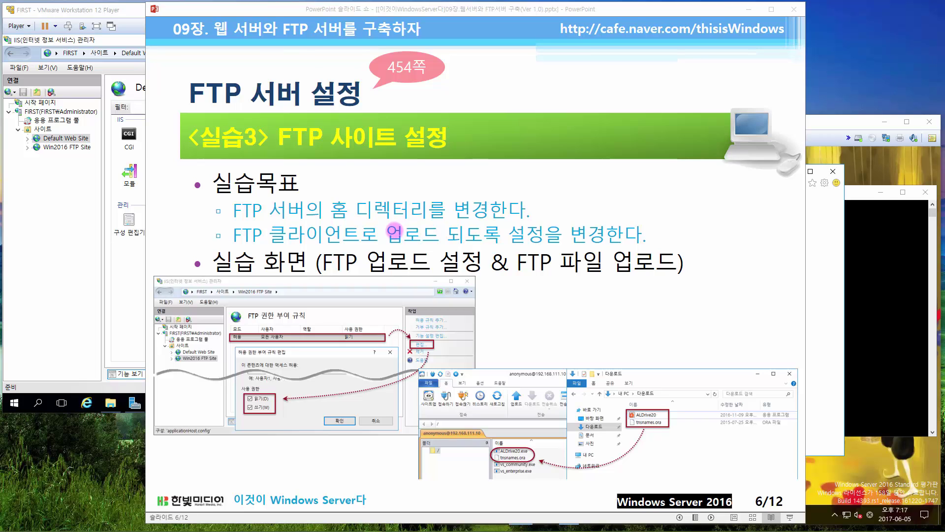
pyautogui.click(63, 239)
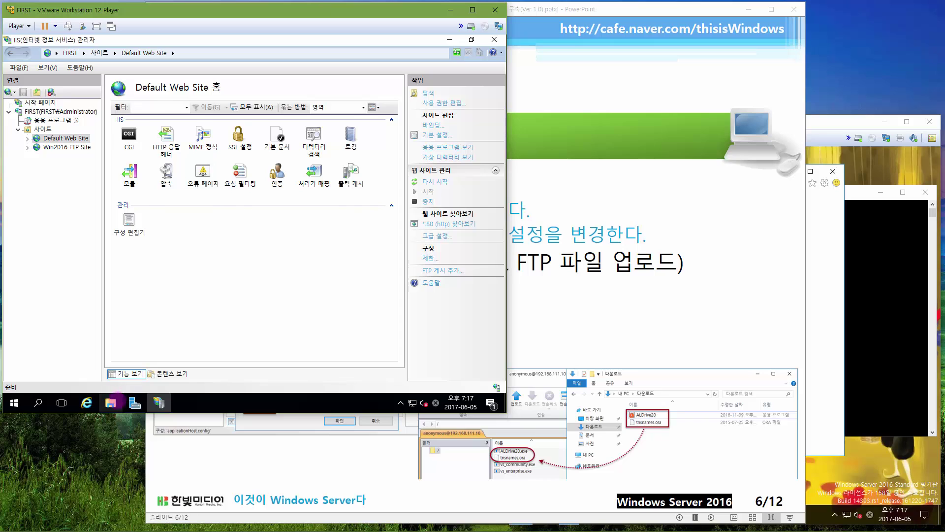
pyautogui.click(113, 401)
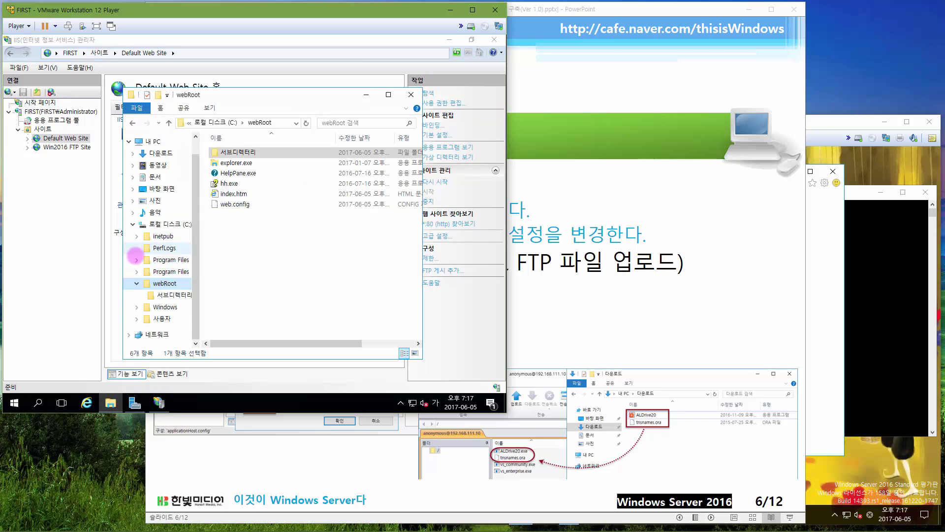
pyautogui.click(136, 236)
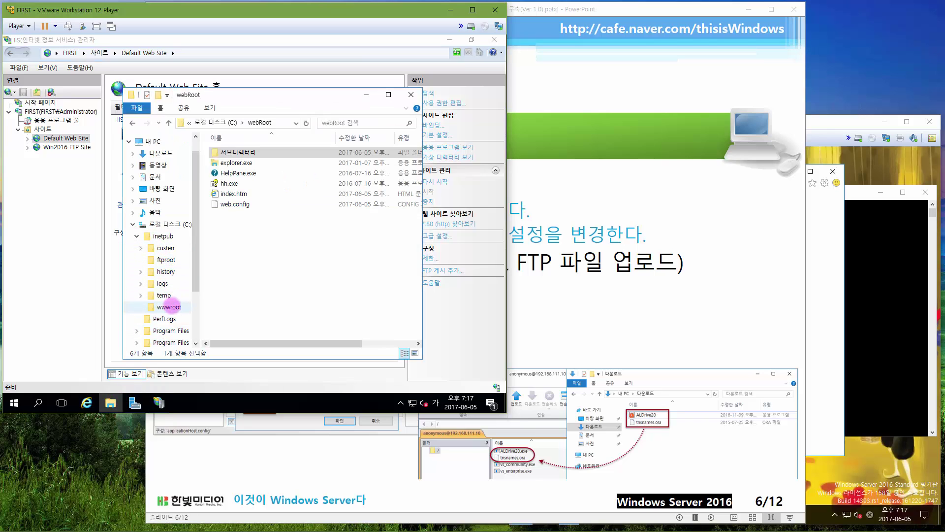
pyautogui.click(166, 260)
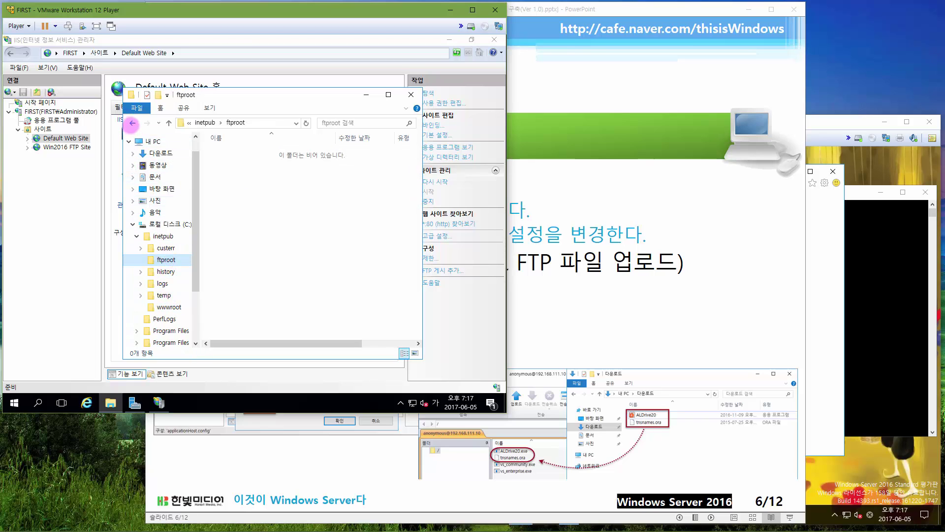
# Copy HelpPane.exe and hh.exe from the webRoot folder into ftproot under C:\inetpub and select the two copies
pyautogui.click(131, 123)
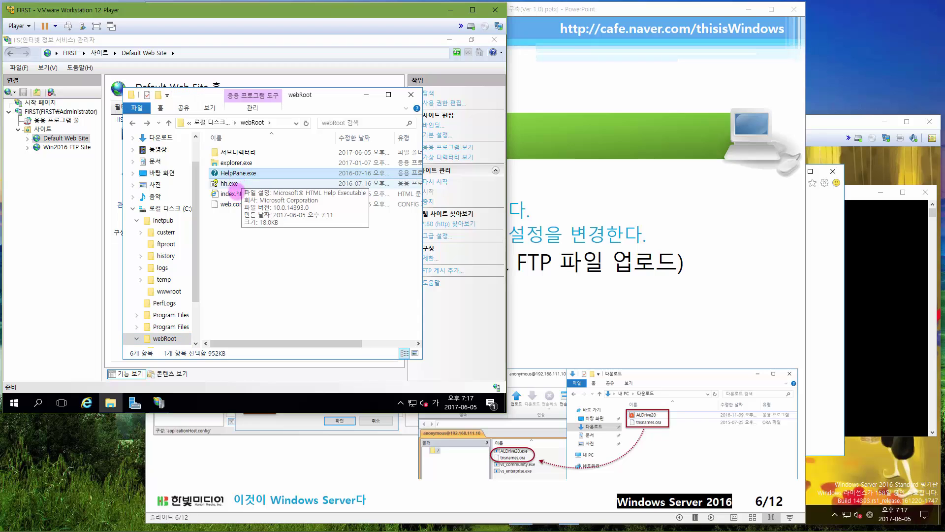
pyautogui.keyDown('ctrl'); pyautogui.click(229, 183); pyautogui.keyUp('ctrl')
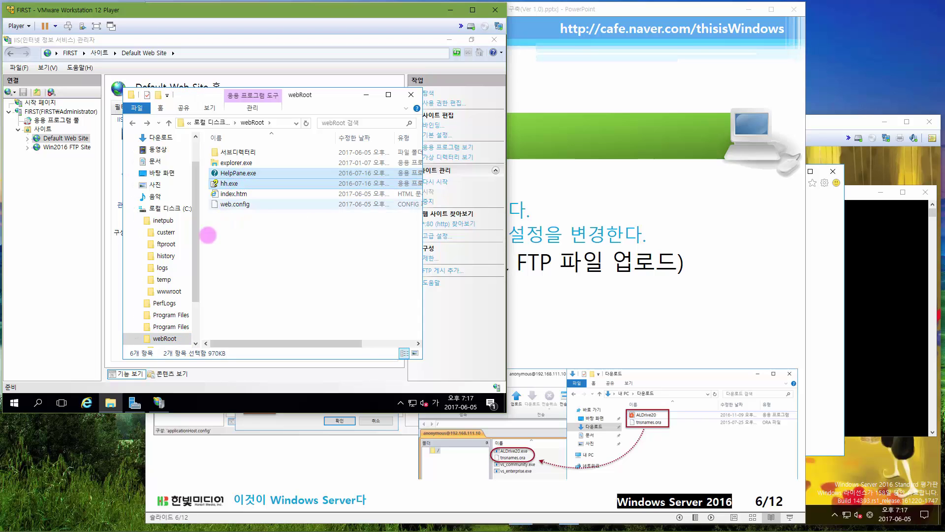
pyautogui.click(166, 244)
pyautogui.hotkey('ctrl', 'v')
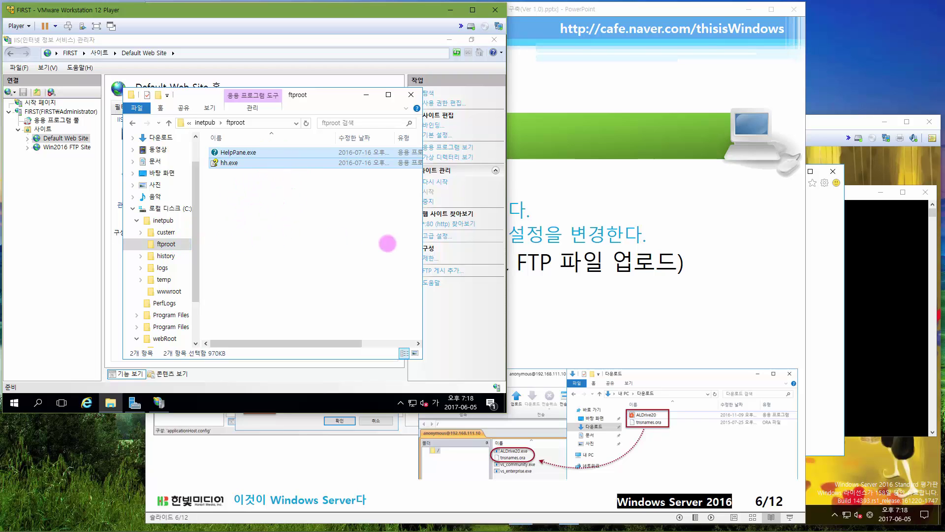
pyautogui.click(293, 196)
pyautogui.moveTo(274, 194); pyautogui.dragTo(230, 157)
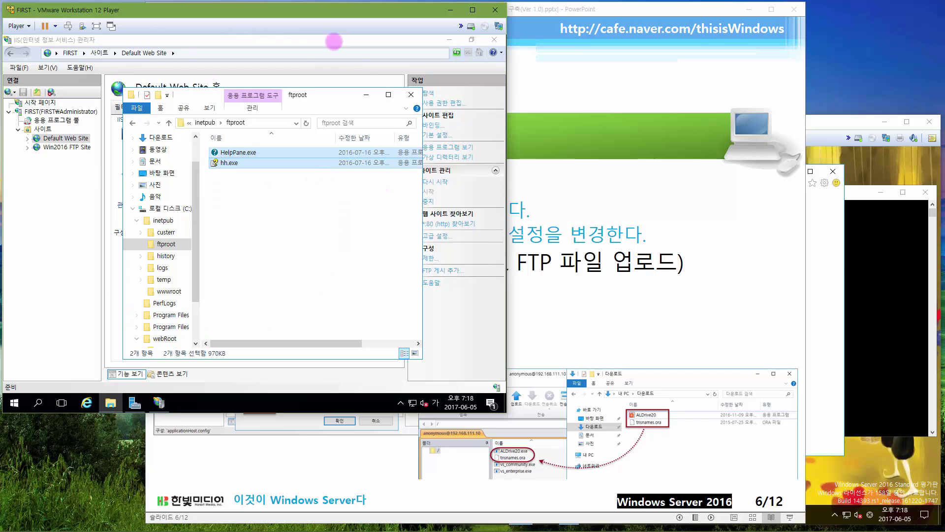
pyautogui.moveTo(277, 204); pyautogui.dragTo(225, 153)
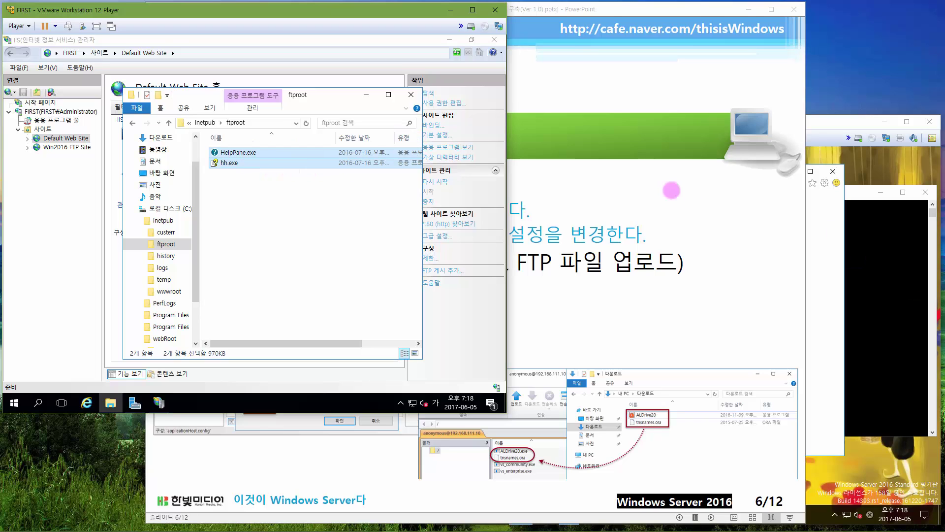
# Switch to WINCLIENT, end the FTP session with bye, and close the command prompt and Internet Explorer
pyautogui.click(834, 124)
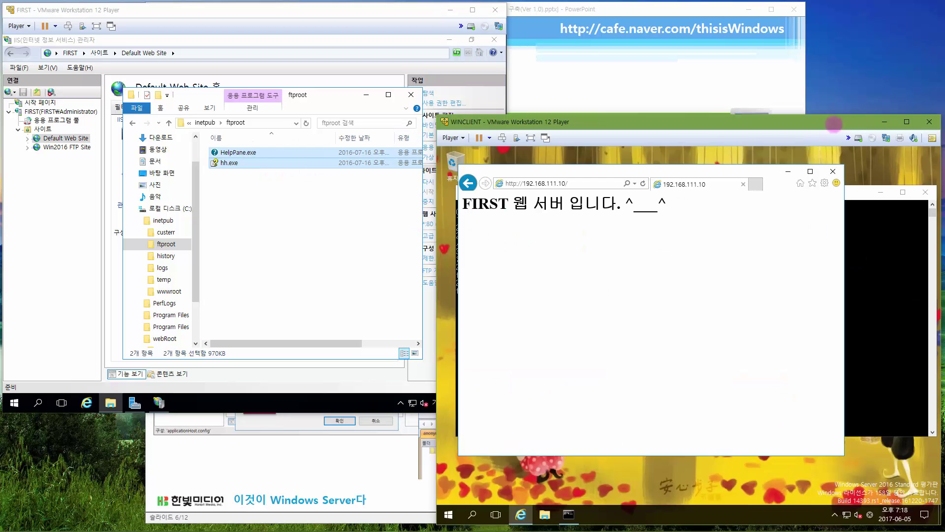
pyautogui.click(872, 296)
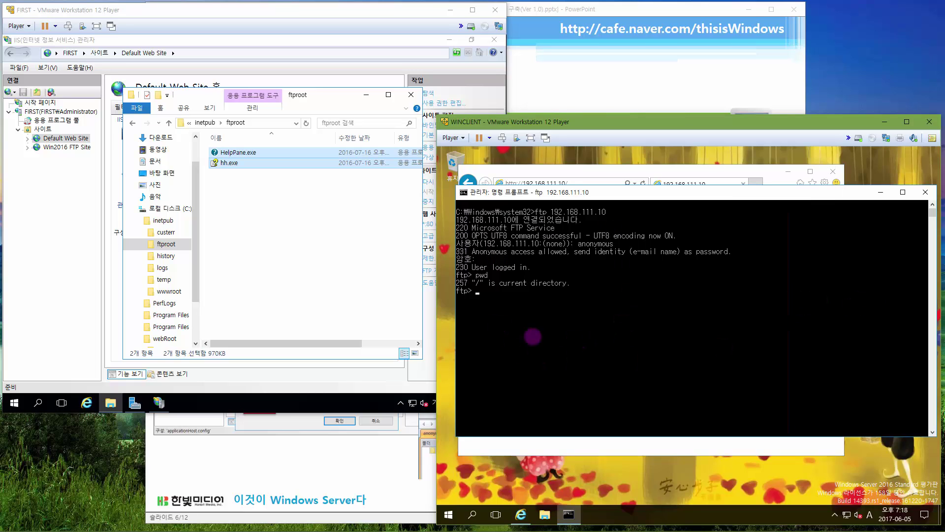
pyautogui.write('exit')
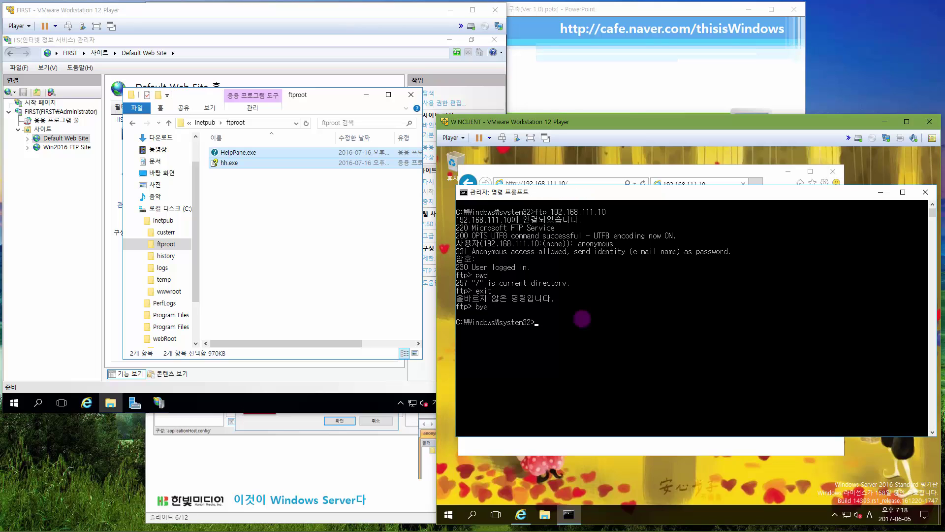
pyautogui.click(924, 192)
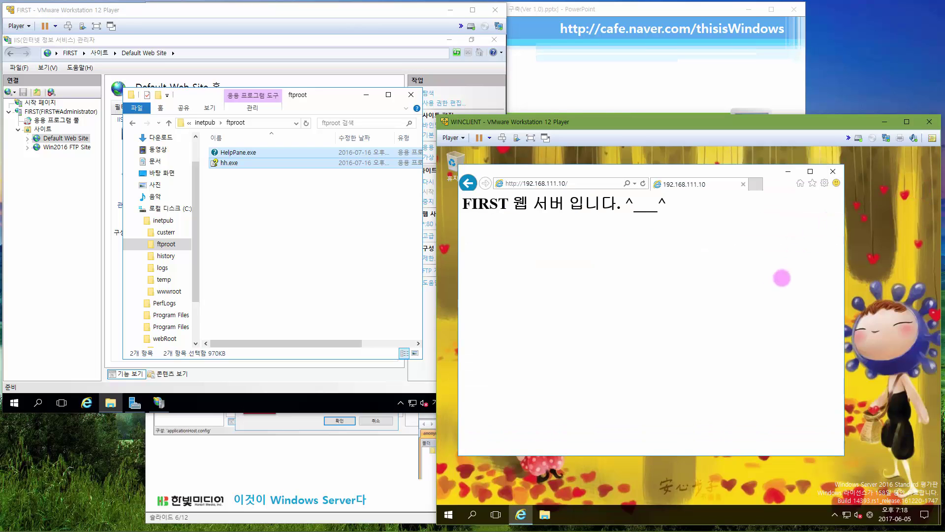
pyautogui.click(832, 171)
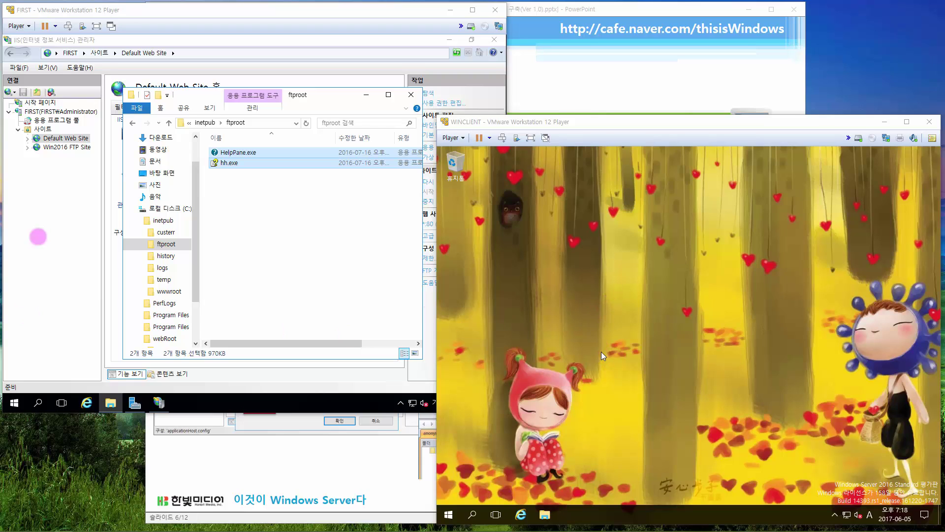
# Run the ALDrive20 installer on WINCLIENT with the quick installation (빠른 설치), accepting the licence and declining all extra software and partner services
pyautogui.moveTo(601, 352); pyautogui.dragTo(602, 351)
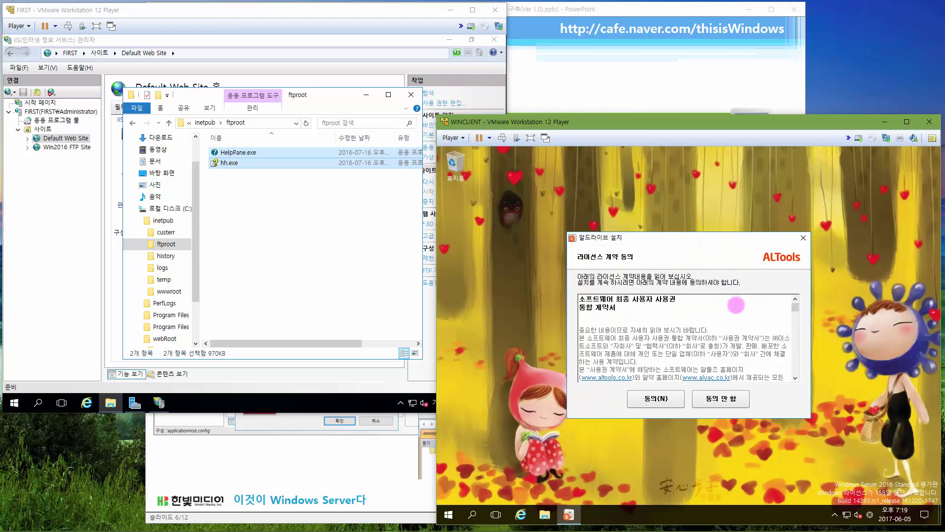
pyautogui.click(656, 398)
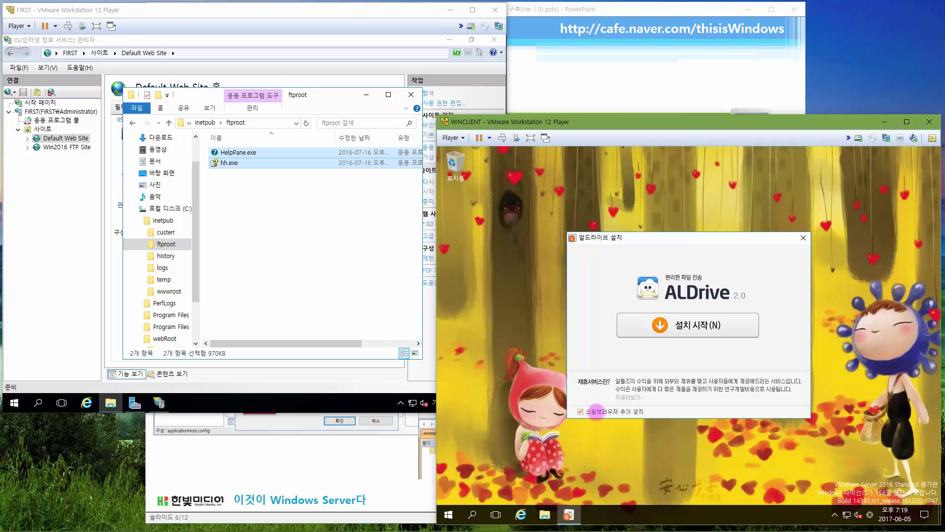
pyautogui.click(580, 411)
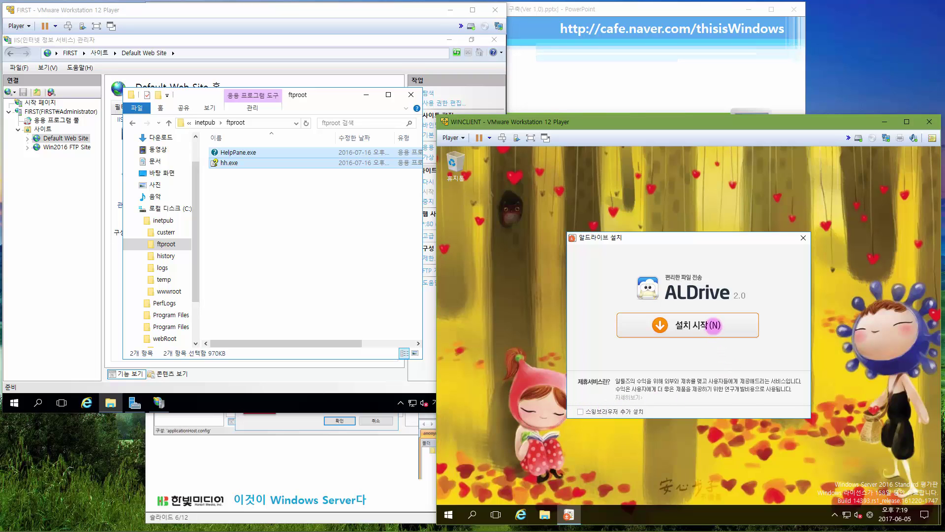
pyautogui.click(713, 325)
pyautogui.click(580, 411)
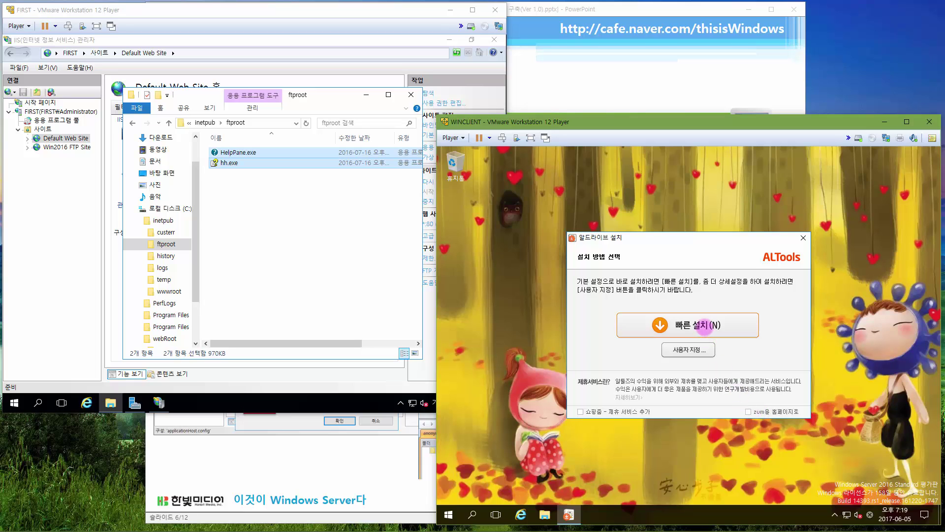
pyautogui.click(703, 327)
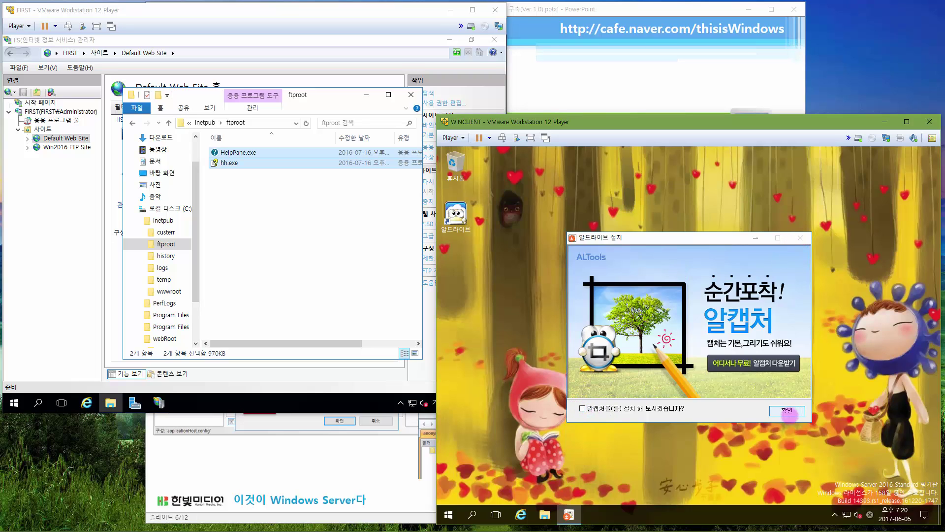
pyautogui.click(787, 410)
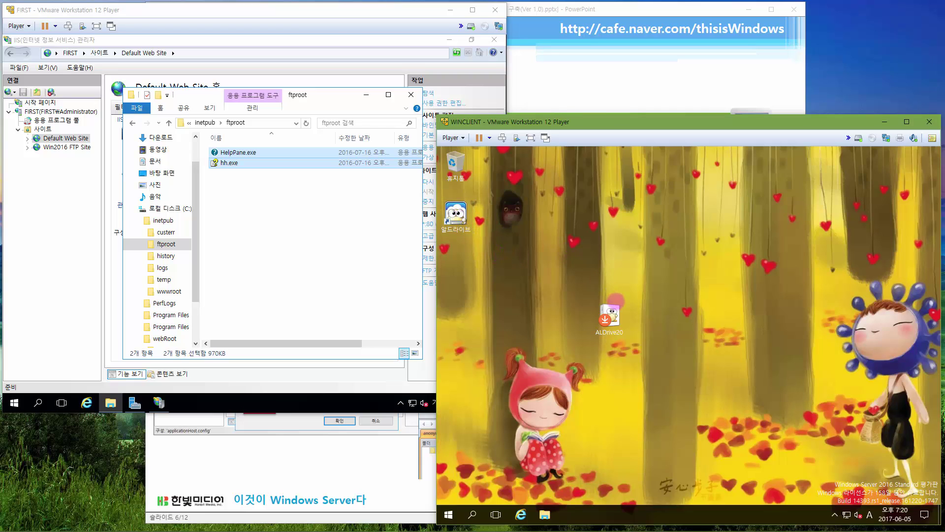
# Start ALDrive, close its site map, and connect to FTP host 192.168.111.10 on port 21 with plain FTP and anonymous login
pyautogui.doubleClick(610, 315)
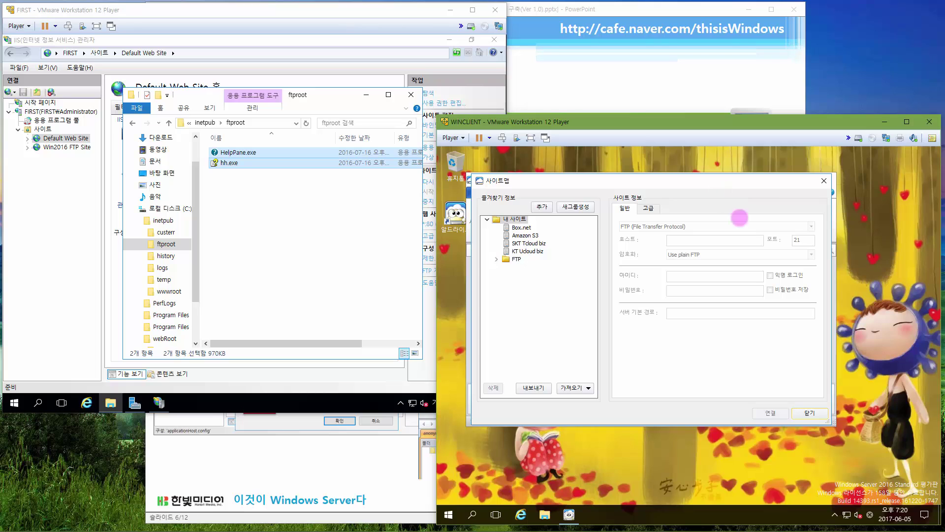
pyautogui.click(848, 221)
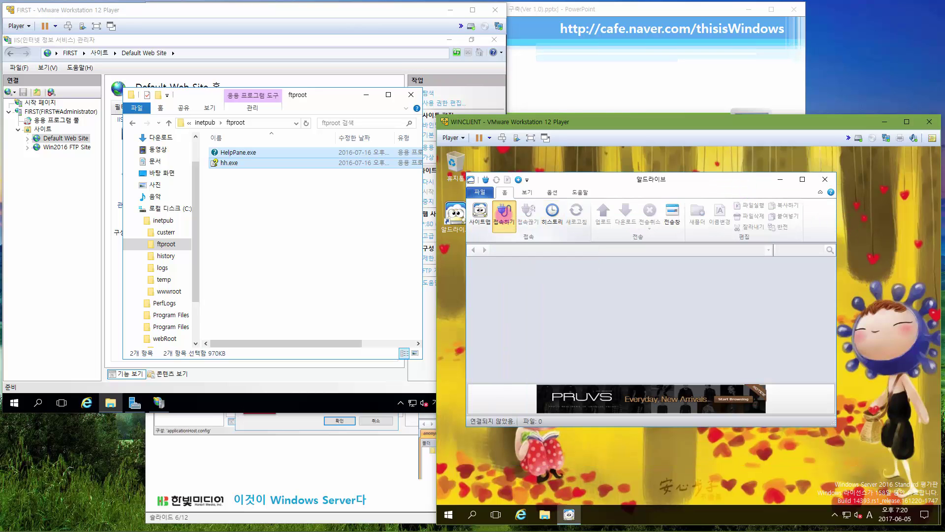
pyautogui.click(503, 211)
pyautogui.click(643, 238)
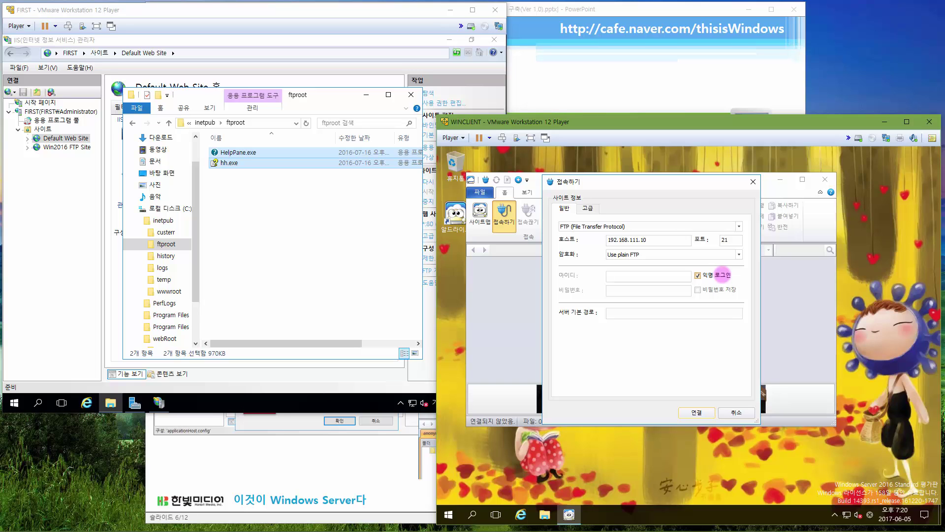
pyautogui.click(702, 412)
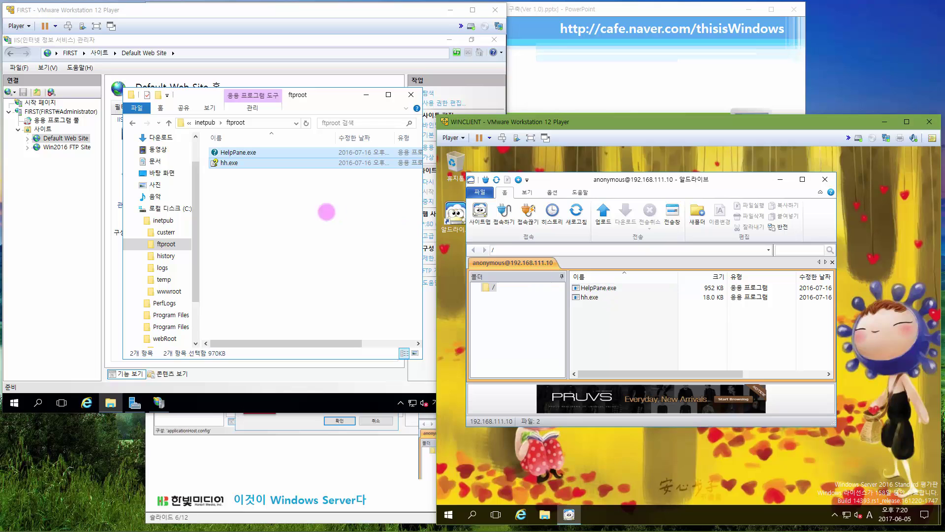
# Compare the ftproot contents on FIRST with the FTP file list in ALDrive on WINCLIENT
pyautogui.click(282, 227)
pyautogui.click(281, 227)
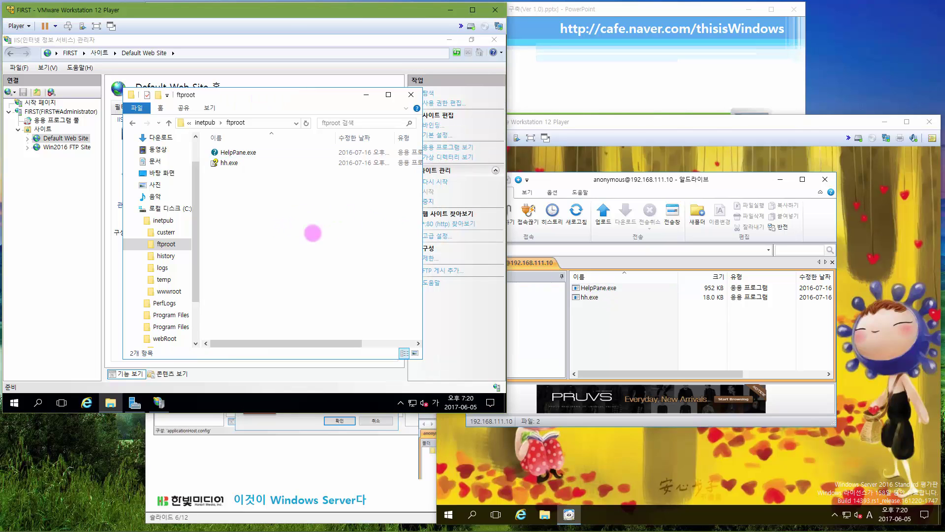
pyautogui.click(676, 320)
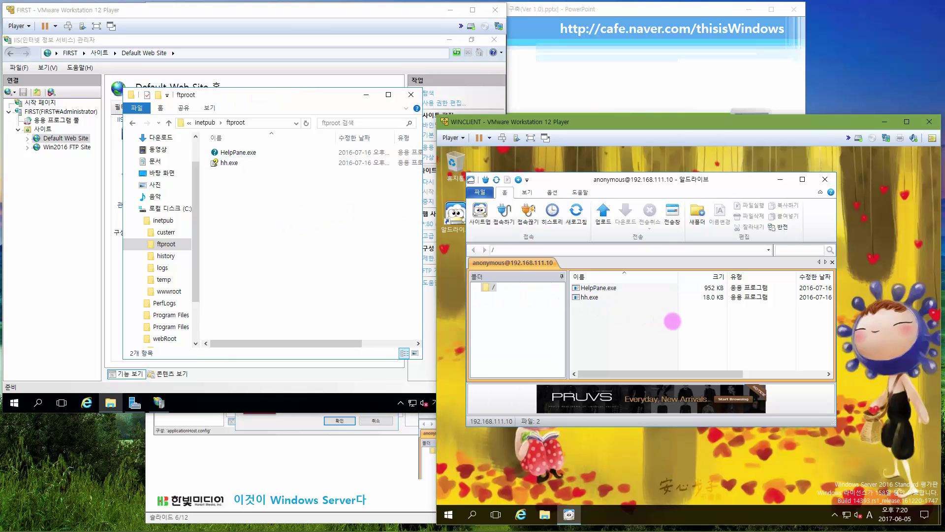
# Download HelpPane.exe and hh.exe from the FTP site to the WINCLIENT desktop, and keep the transfer window enabled for future transfers
pyautogui.moveTo(624, 314); pyautogui.dragTo(590, 287)
pyautogui.moveTo(591, 291); pyautogui.dragTo(566, 455)
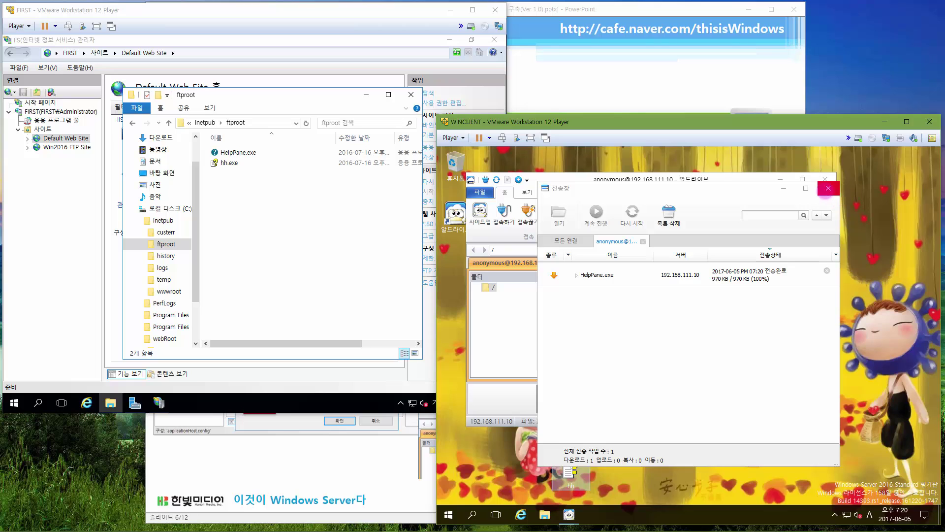
pyautogui.click(828, 188)
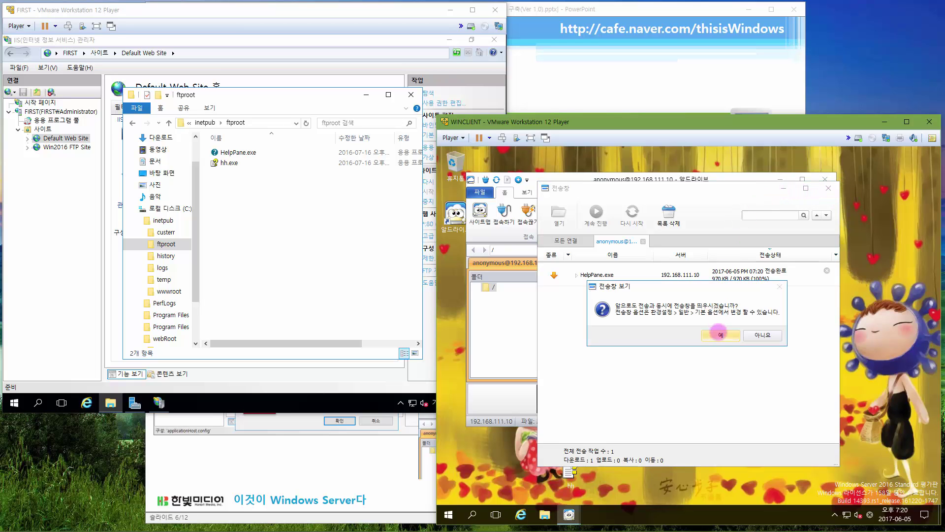
pyautogui.click(720, 335)
pyautogui.moveTo(597, 182); pyautogui.dragTo(736, 208)
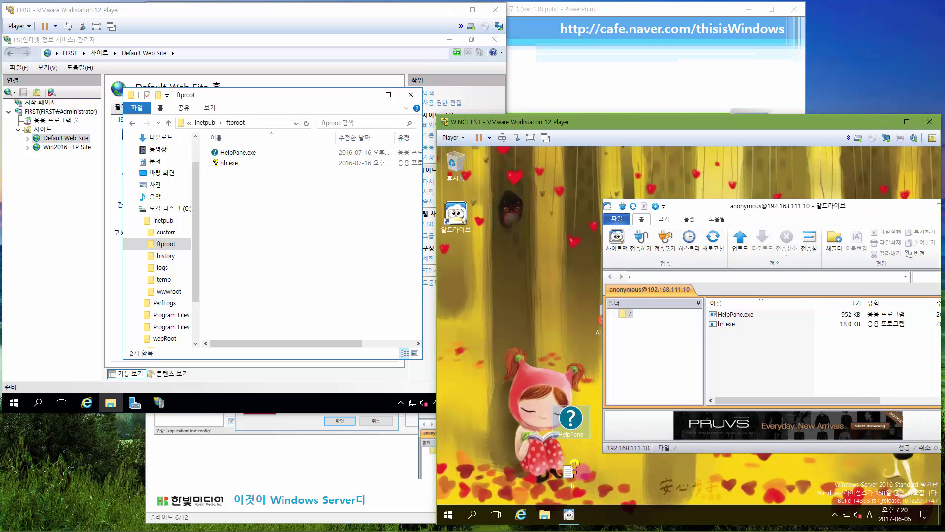
pyautogui.click(571, 472)
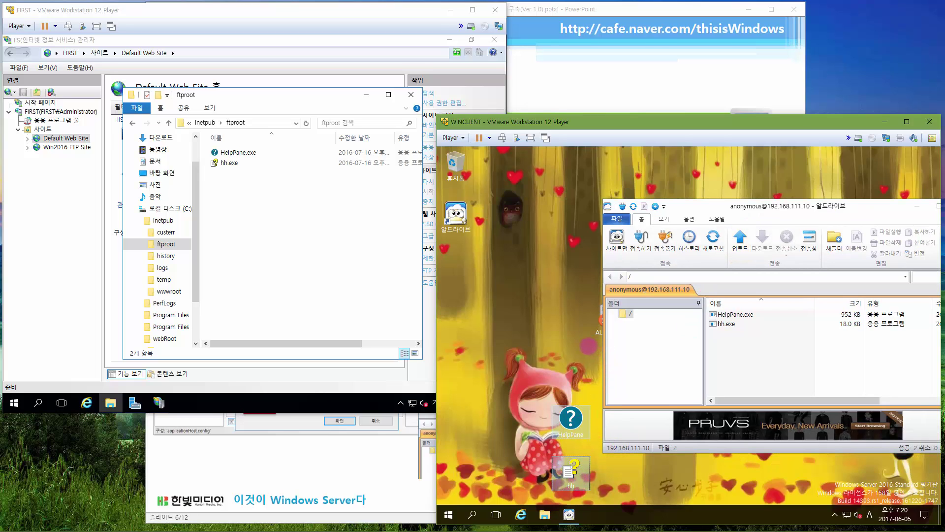
pyautogui.hotkey('ctrl', 'alt')
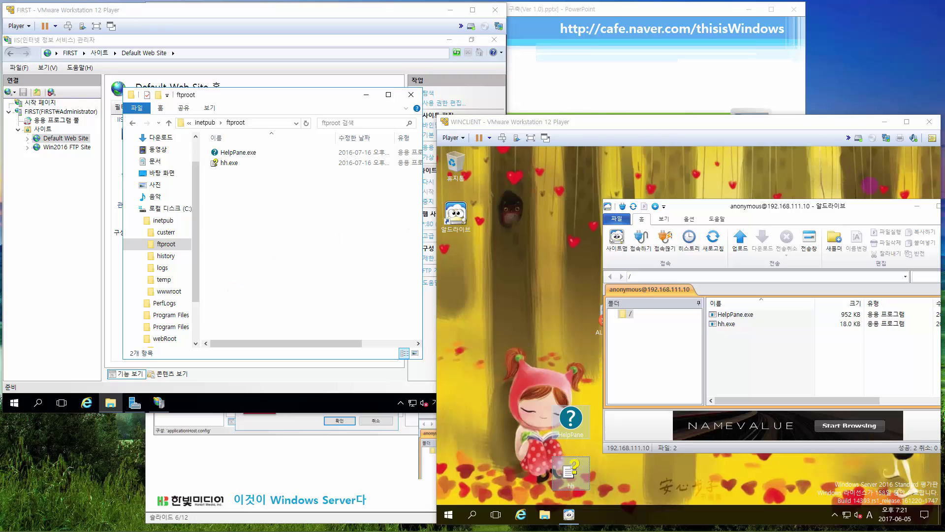
# Try to upload ALDrive20.exe from the WINCLIENT desktop to the FTP site's root folder, and check ftproot on FIRST
pyautogui.click(809, 212)
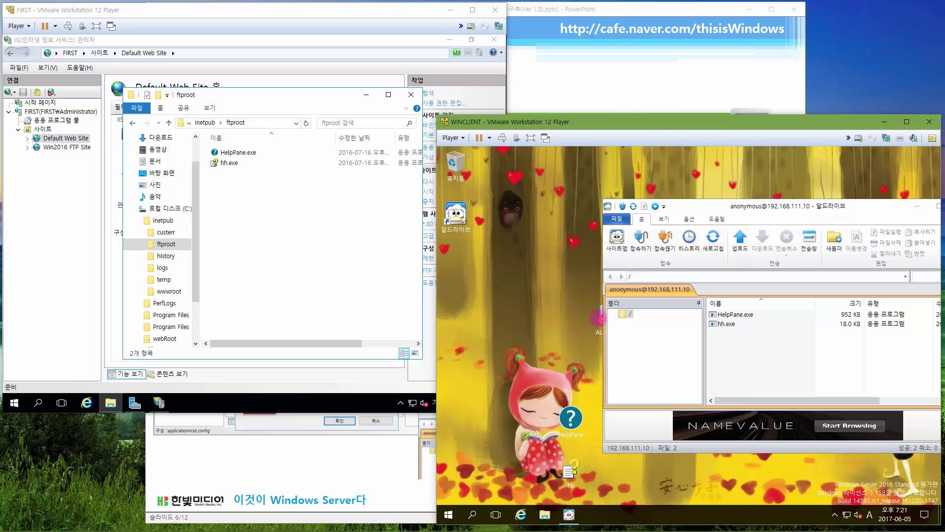
pyautogui.moveTo(594, 322); pyautogui.dragTo(749, 348)
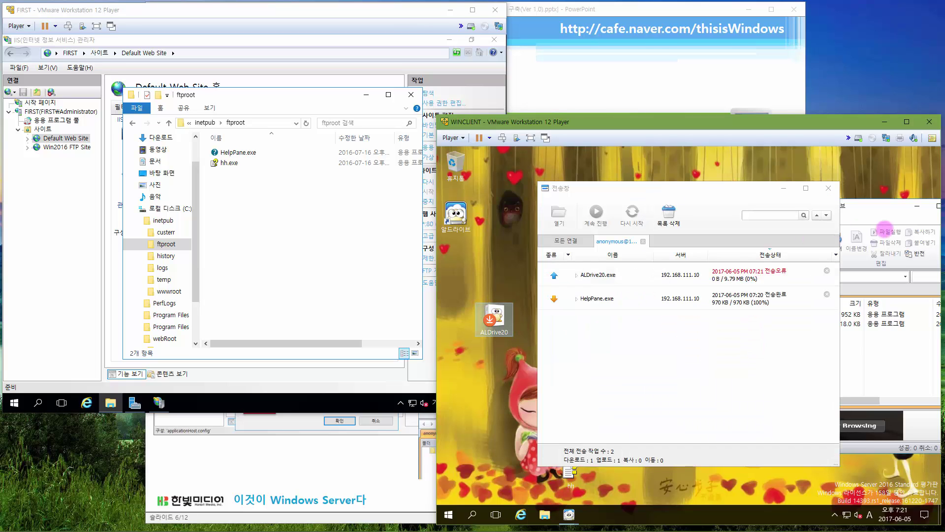
pyautogui.click(880, 211)
pyautogui.moveTo(868, 201); pyautogui.dragTo(783, 182)
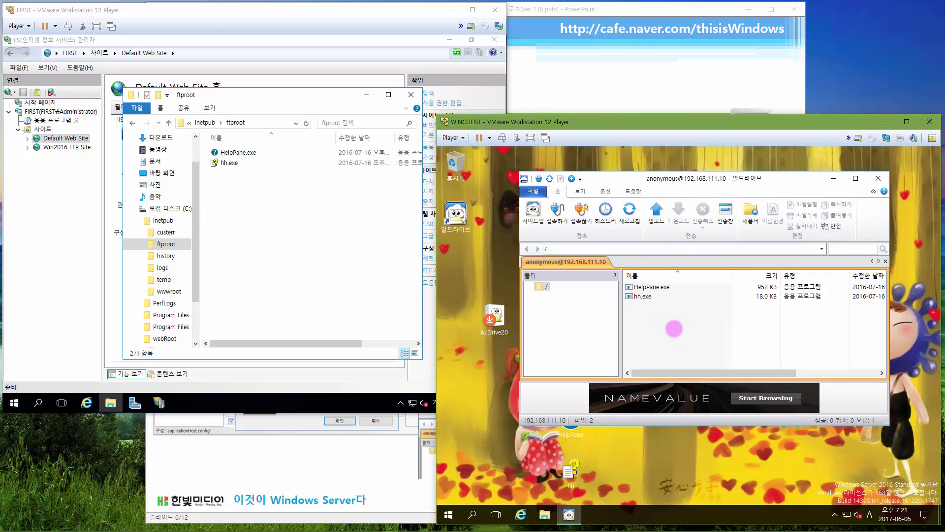
pyautogui.click(328, 253)
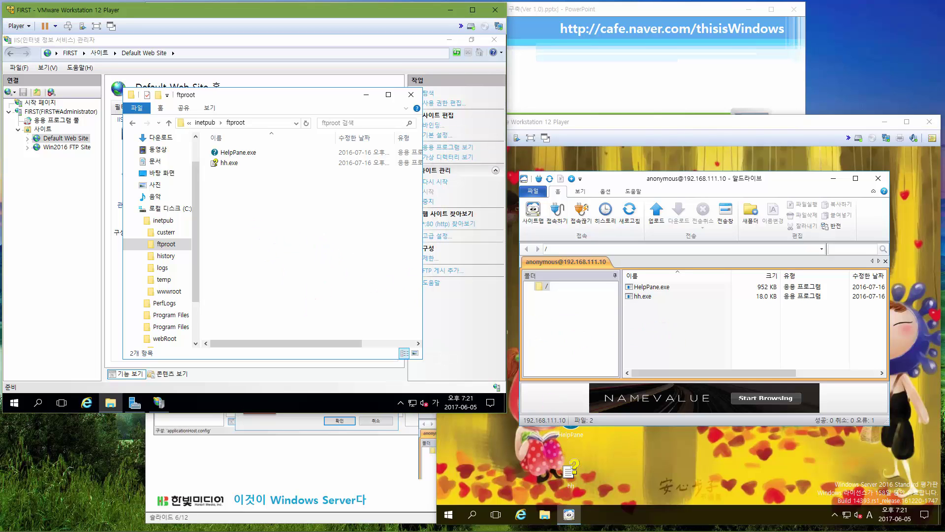
pyautogui.click(570, 468)
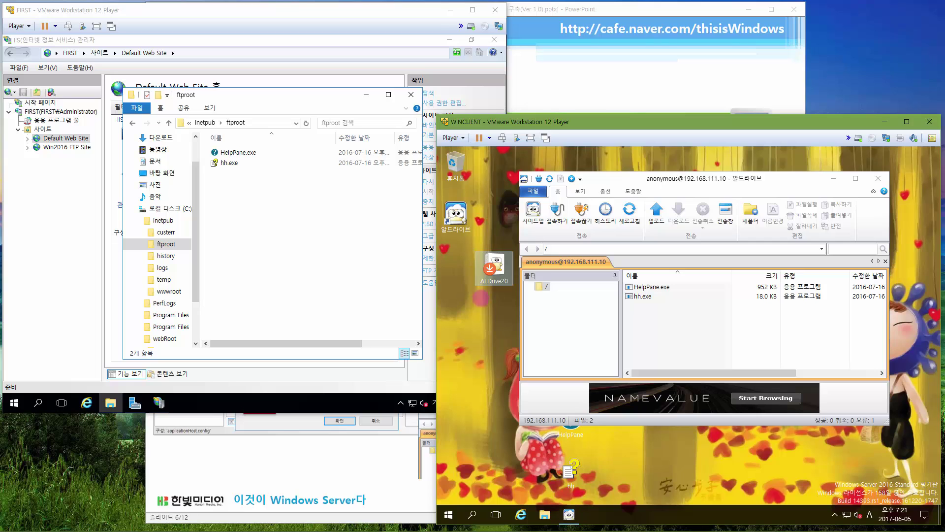
pyautogui.moveTo(492, 265)
pyautogui.mouseDown()
pyautogui.moveTo(718, 331)
pyautogui.moveTo(490, 276)
pyautogui.mouseUp()
# Return to IIS Manager on FIRST and open the home page of Win2016 FTP Site
pyautogui.click(241, 213)
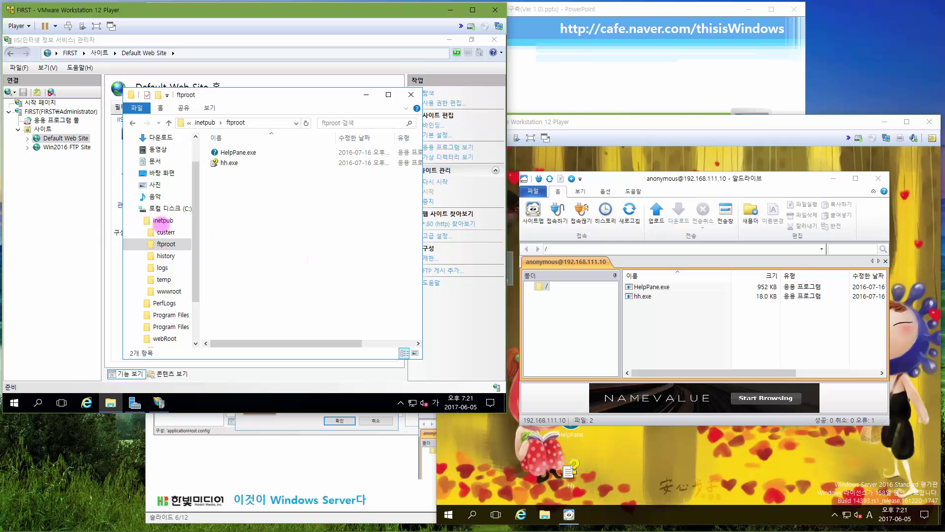
pyautogui.click(72, 234)
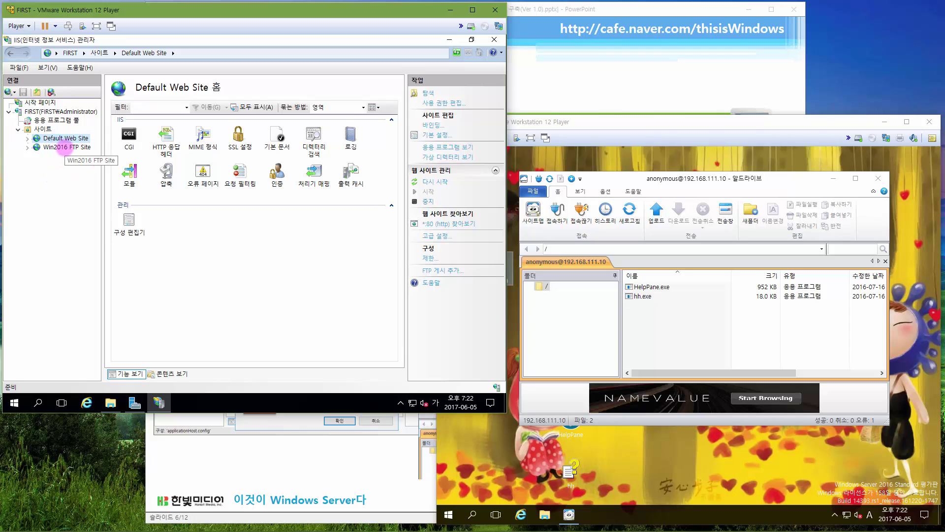
pyautogui.click(65, 147)
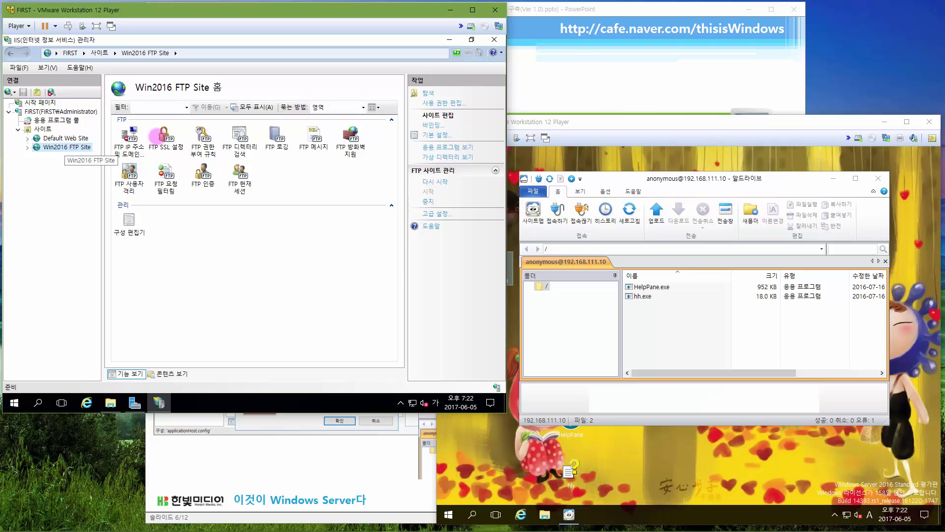
# Edit the FTP authorization rule of Win2016 FTP Site so all users are allowed both read and write
pyautogui.click(203, 143)
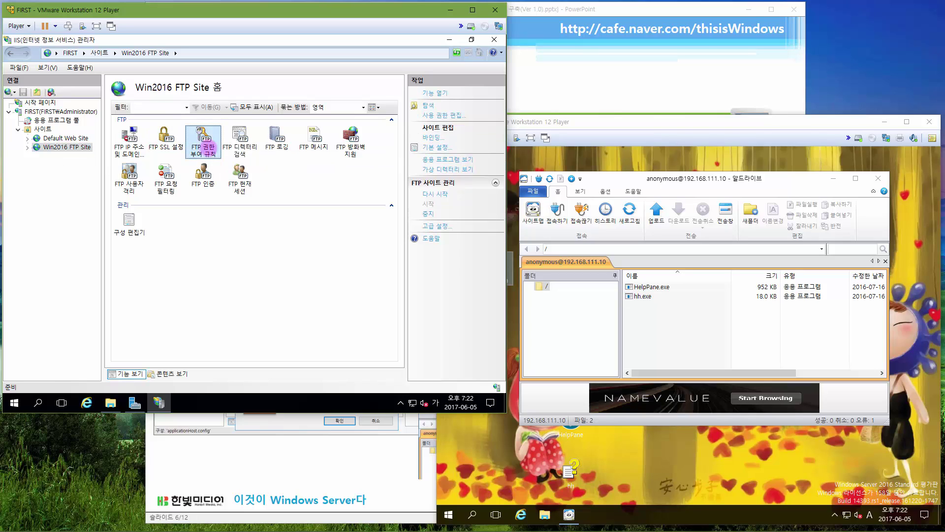
pyautogui.doubleClick(209, 147)
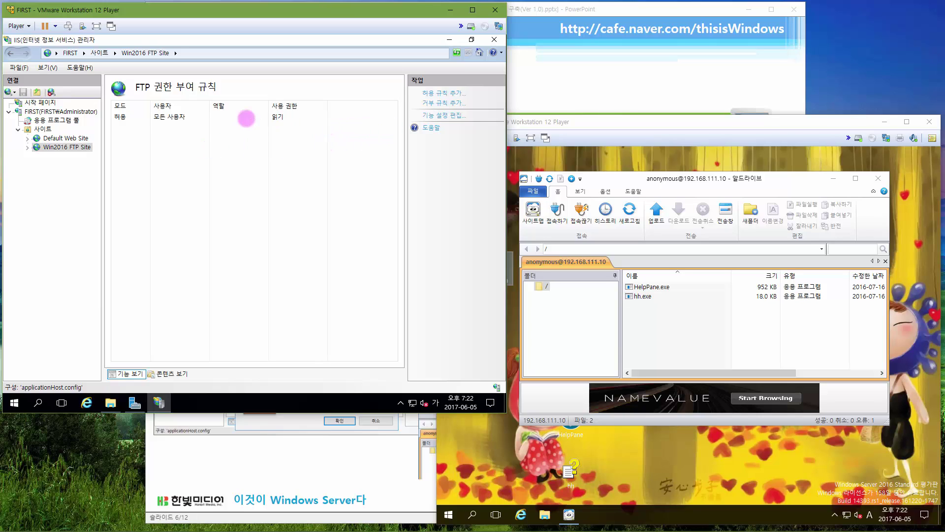
pyautogui.click(155, 118)
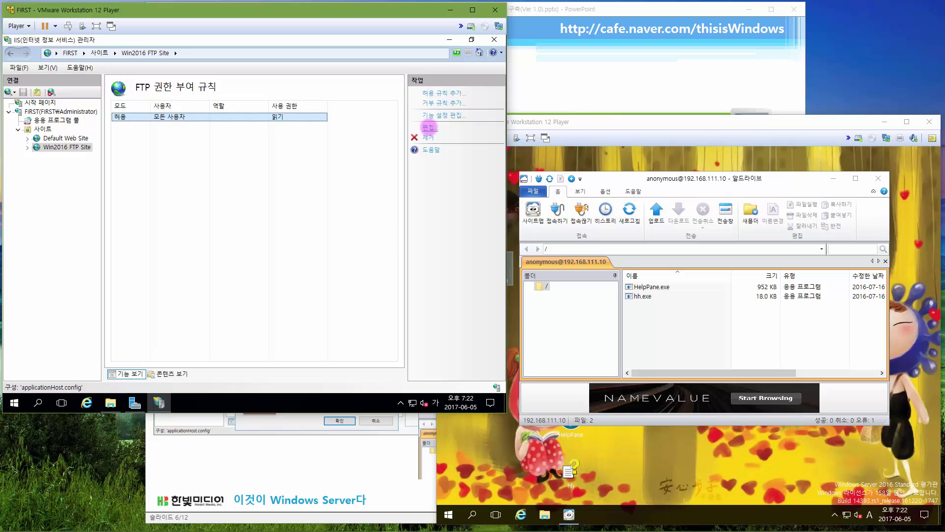
pyautogui.click(429, 127)
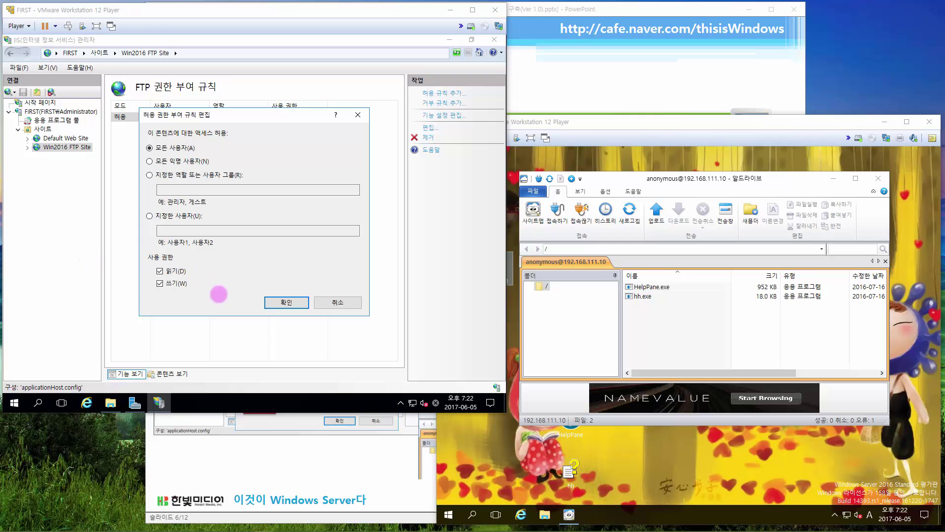
pyautogui.click(285, 302)
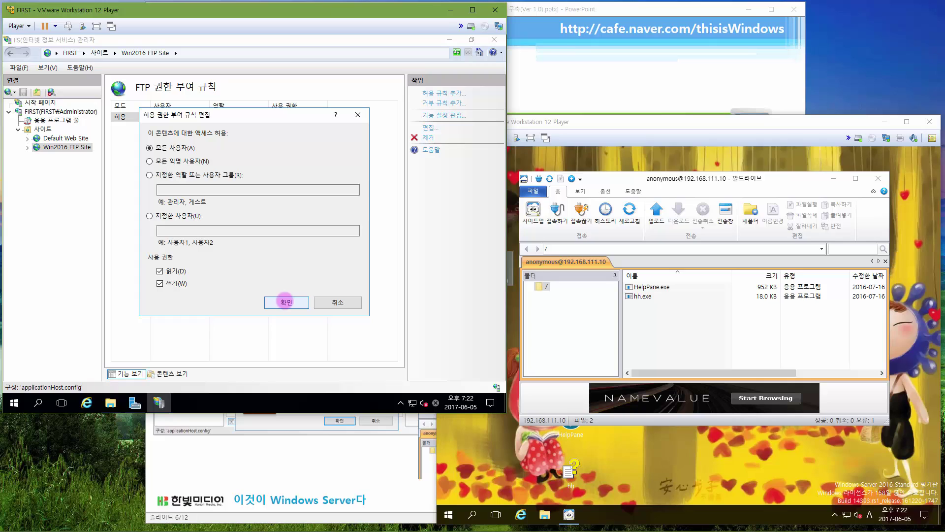
pyautogui.click(286, 301)
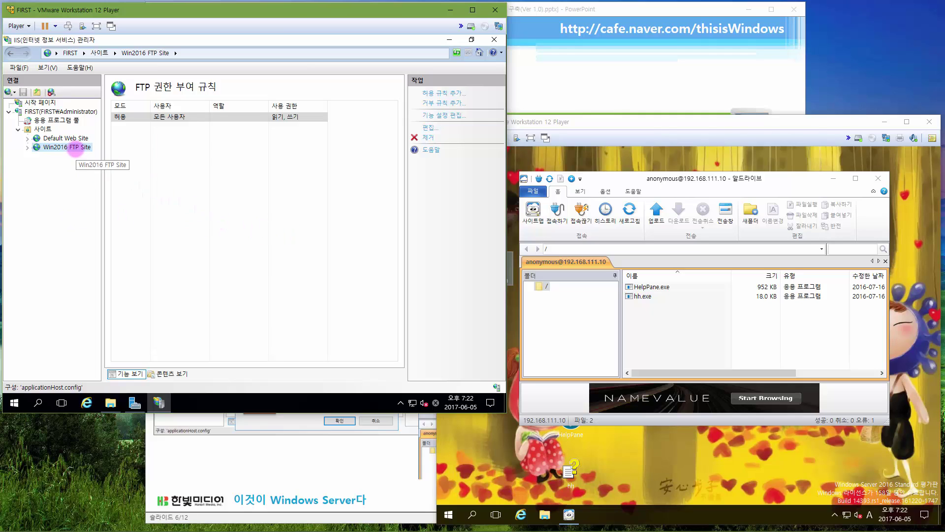
# Set the site's FTP messages to banner "어서오세요...", welcome "윈도서버2016은 첨이죠?" and exit "잘가세요~~~~", and apply them
pyautogui.click(75, 148)
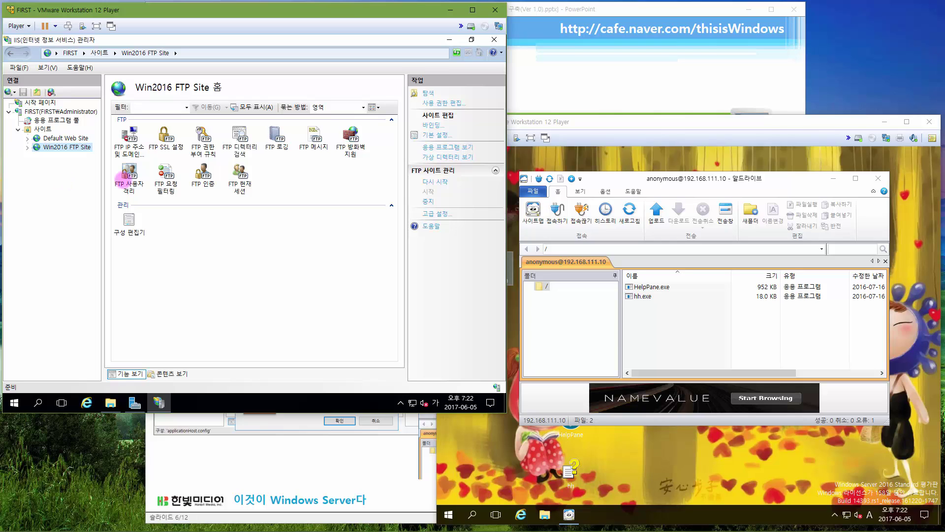
pyautogui.click(314, 137)
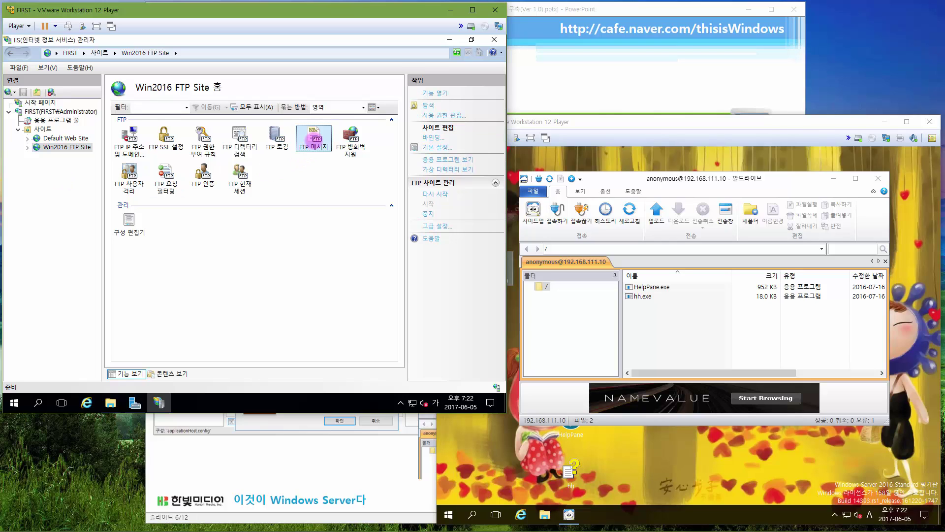
pyautogui.doubleClick(314, 137)
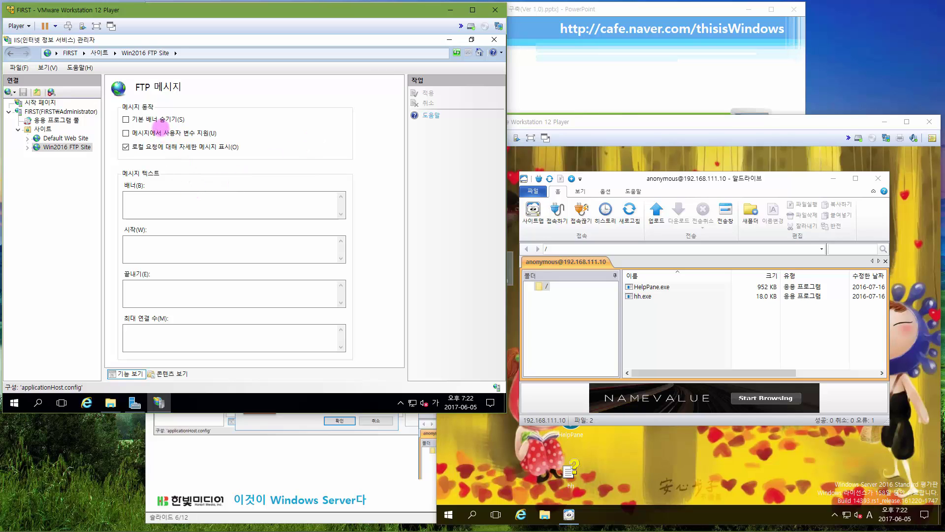
pyautogui.click(174, 210)
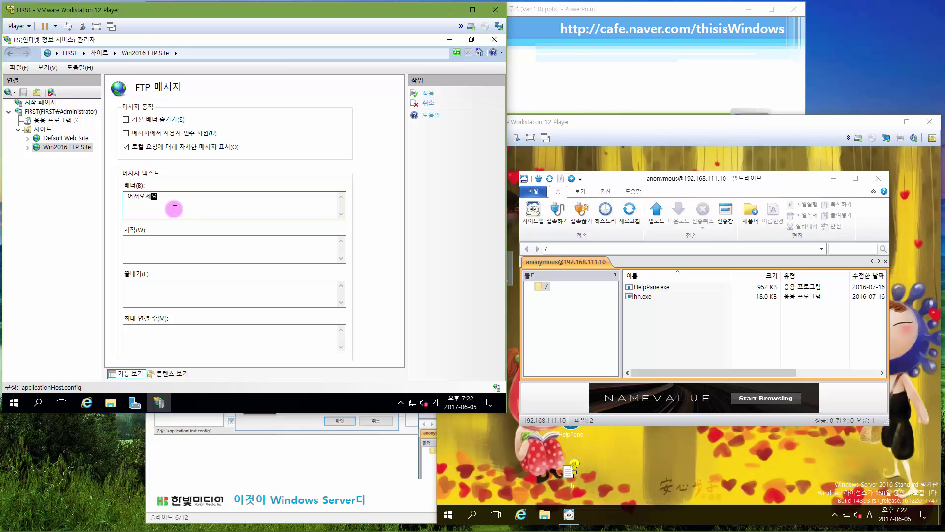
pyautogui.click(198, 251)
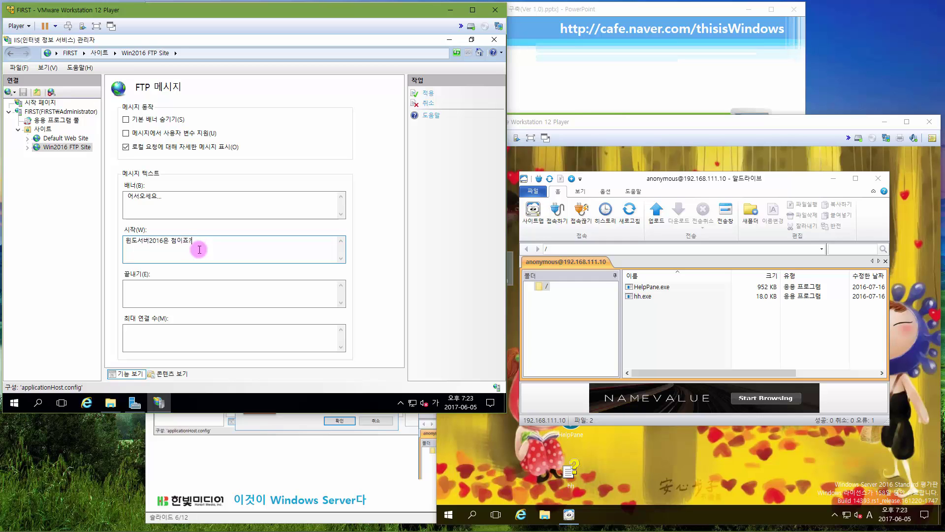
pyautogui.click(195, 296)
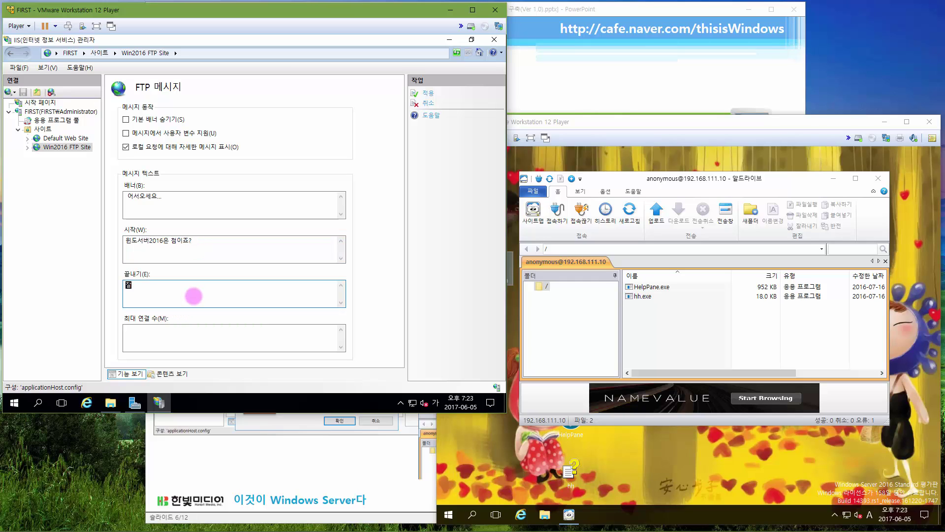
pyautogui.write('잘가세요~~~~')
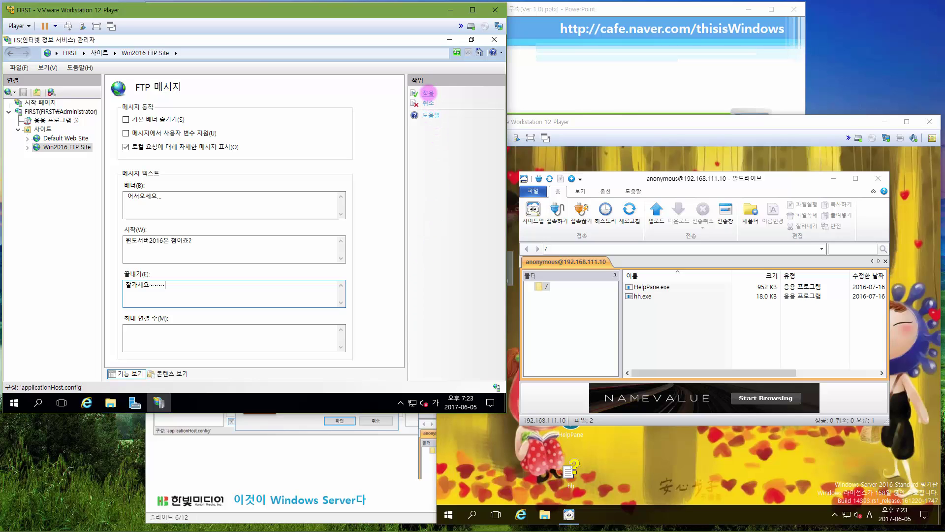
pyautogui.click(427, 93)
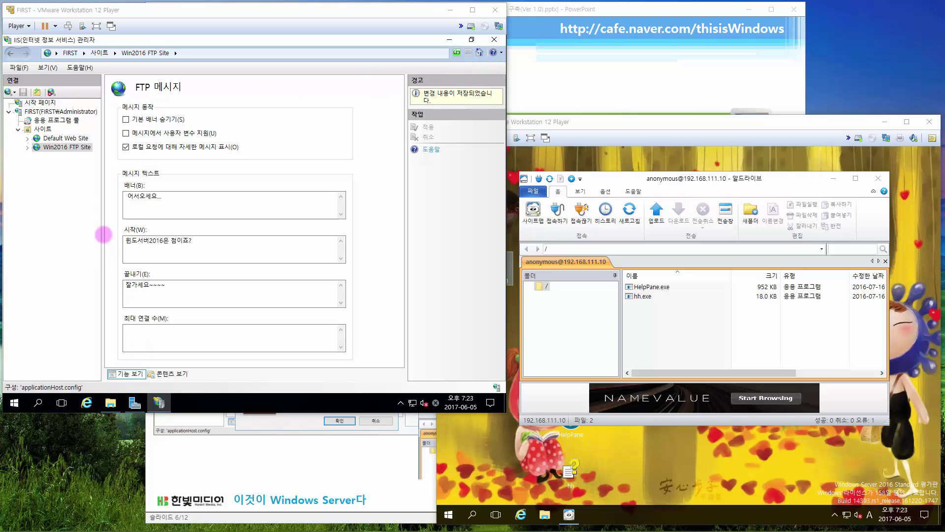
pyautogui.click(78, 201)
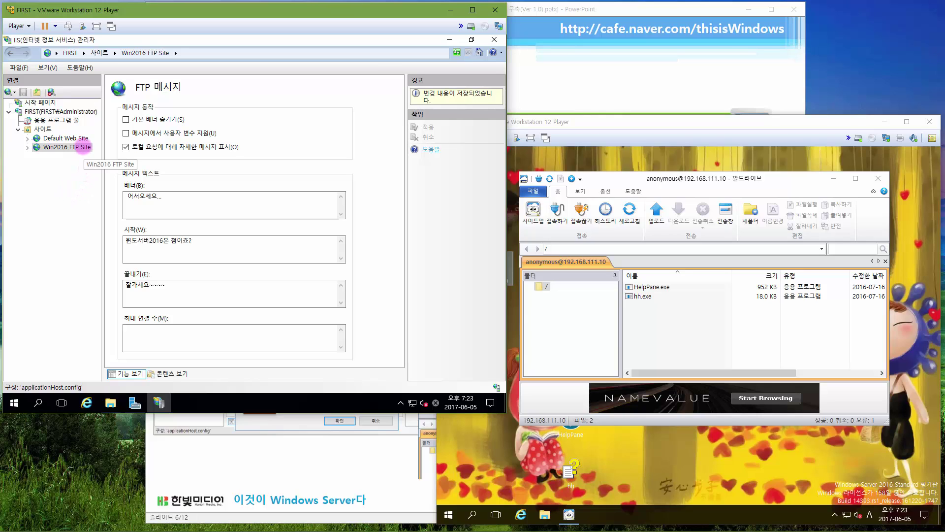
# Open the security permissions of the Win2016 FTP Site's ftproot folder for editing and add the IUSR account
pyautogui.click(83, 147)
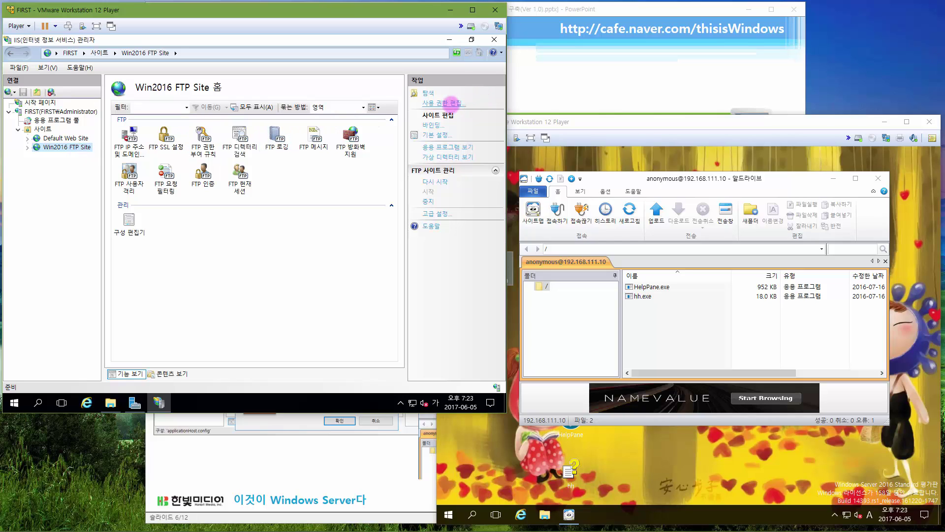
pyautogui.click(443, 103)
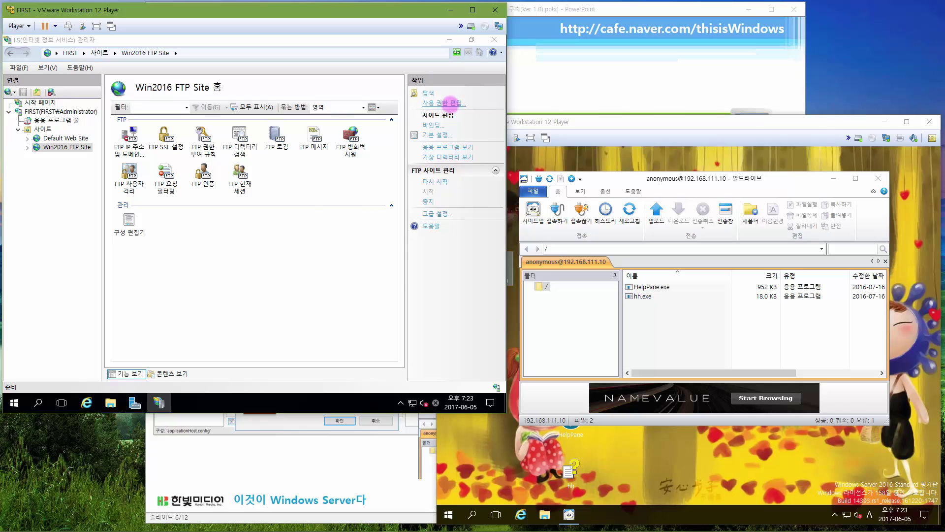
pyautogui.click(361, 130)
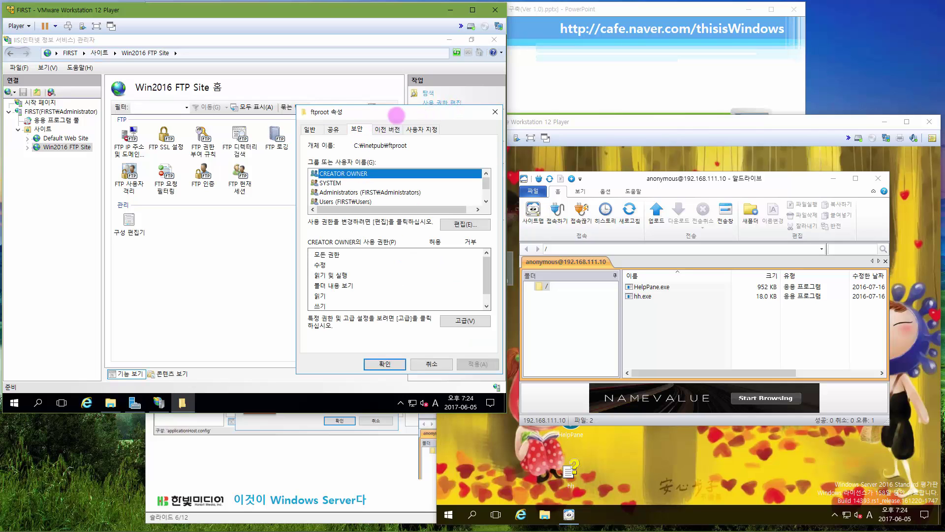
pyautogui.moveTo(382, 112); pyautogui.dragTo(298, 117)
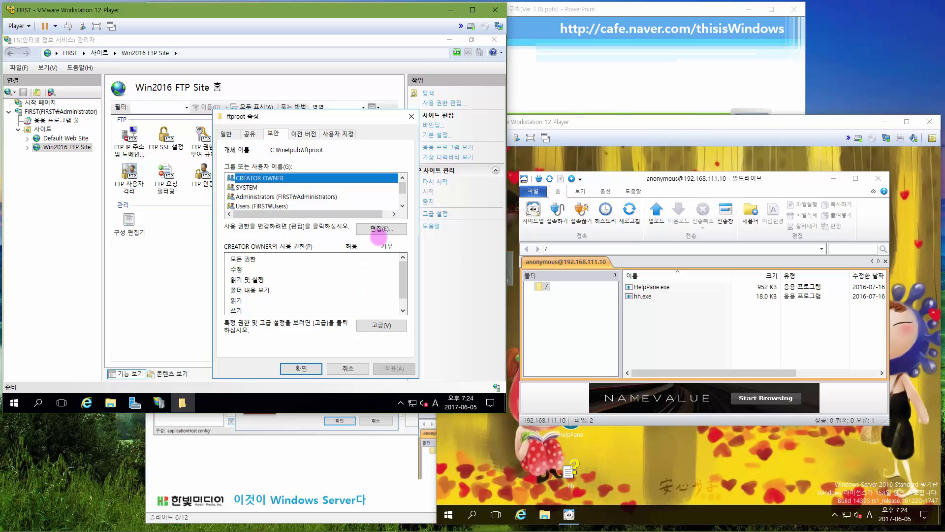
pyautogui.click(382, 229)
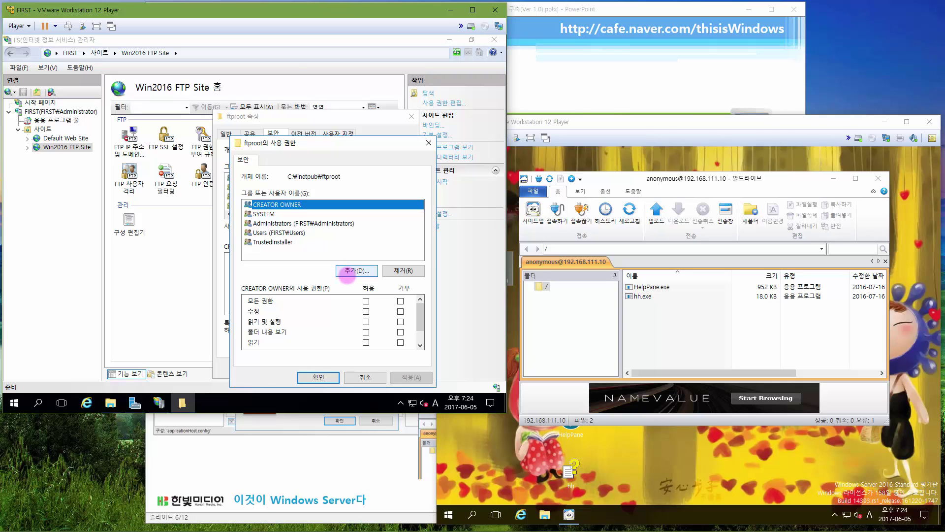
pyautogui.click(348, 274)
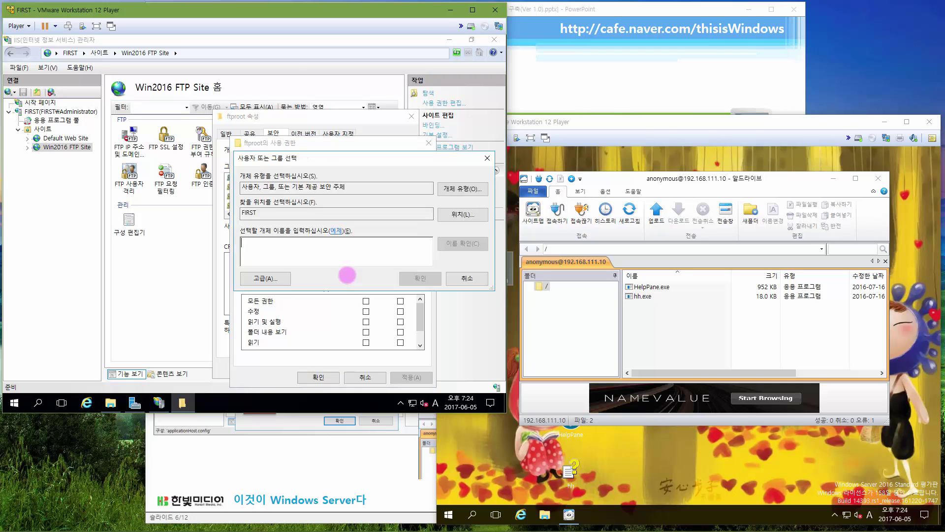
pyautogui.write('IUS')
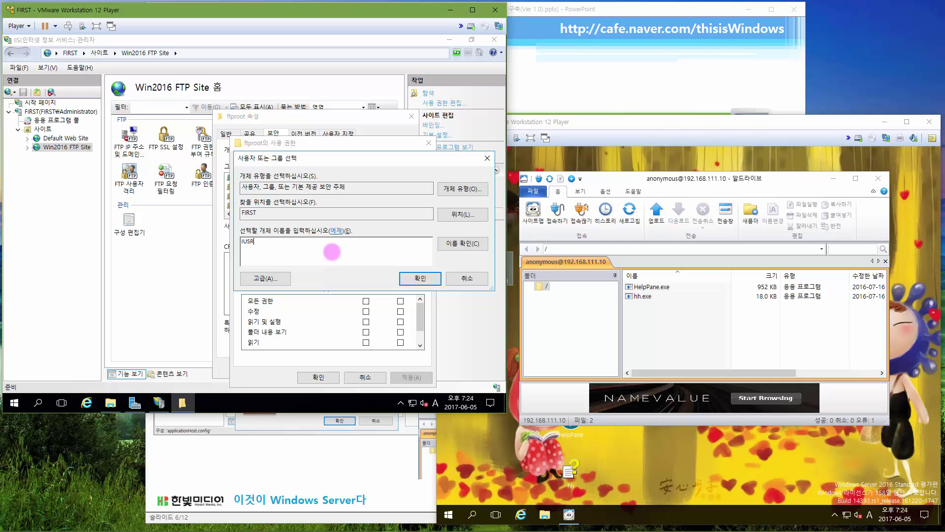
pyautogui.write('R')
pyautogui.click(458, 243)
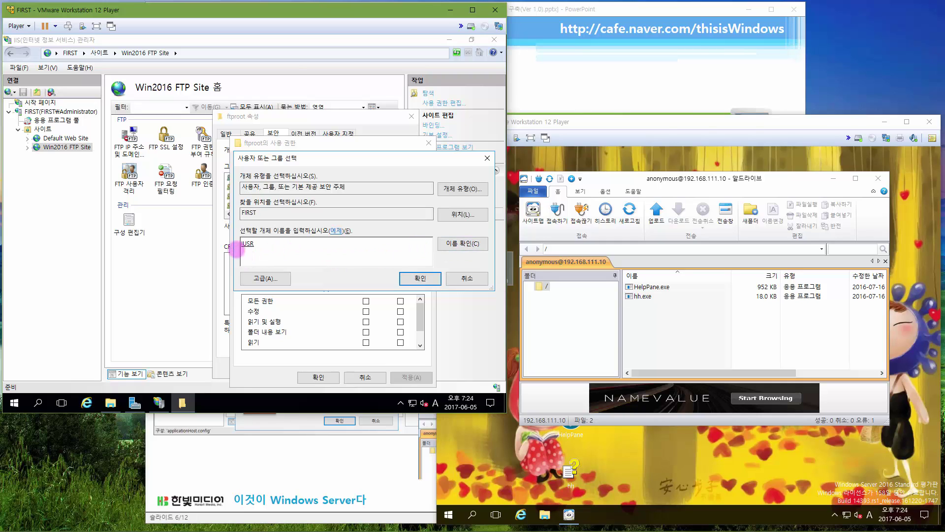
pyautogui.click(419, 278)
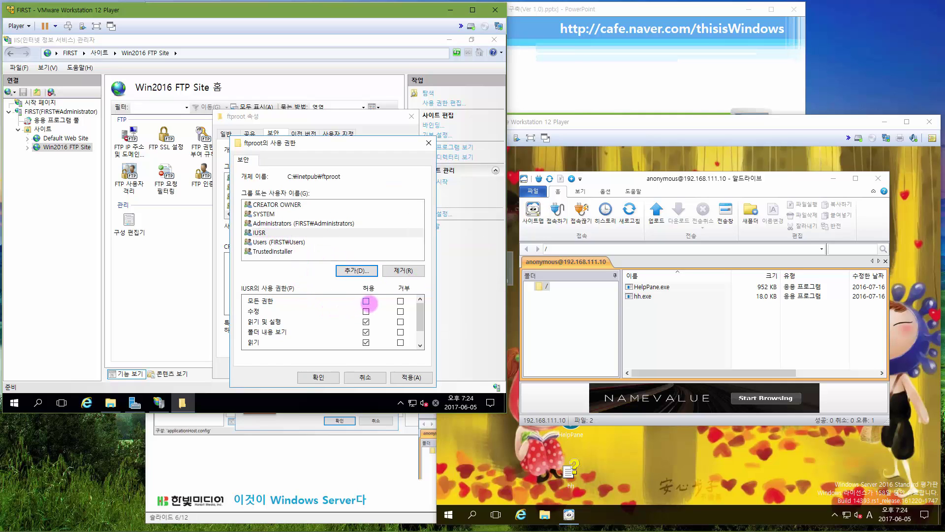
# Allow IUSR full control of the ftproot folder, and restart Win2016 FTP Site
pyautogui.click(367, 301)
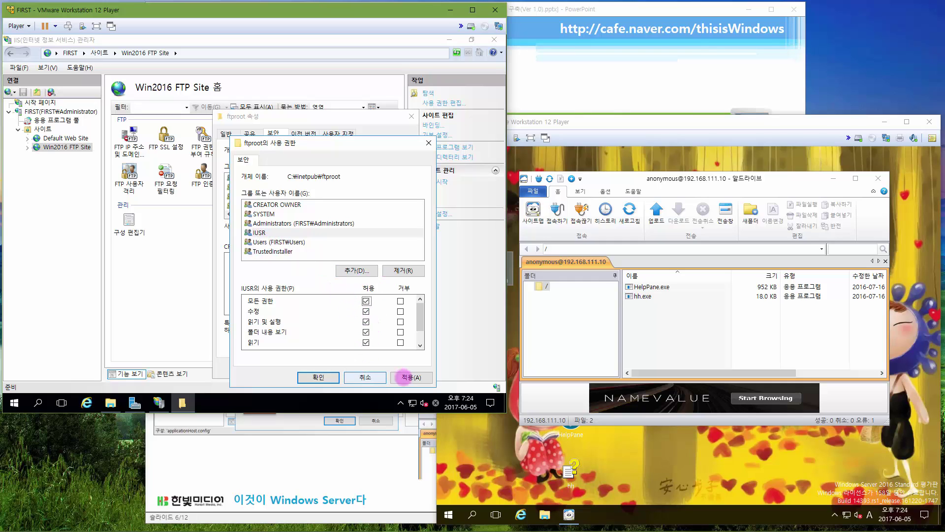
pyautogui.click(408, 377)
pyautogui.click(317, 377)
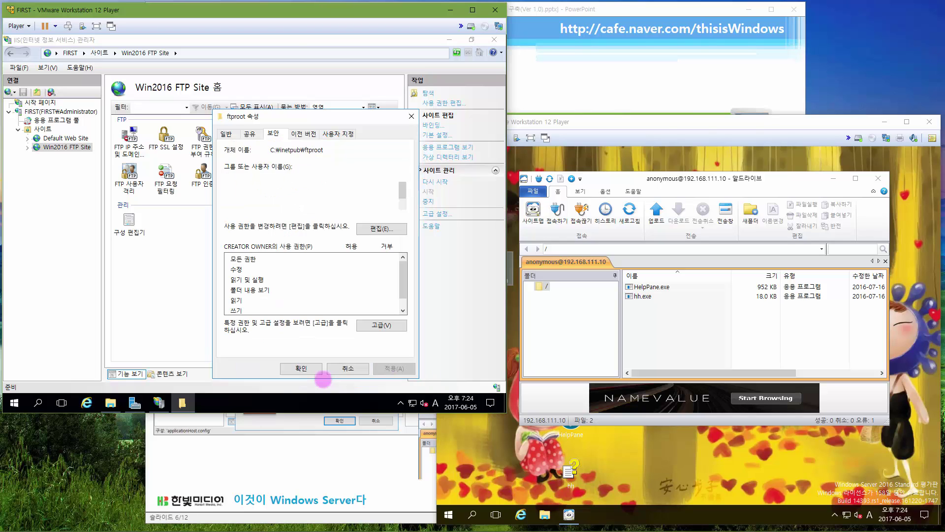
pyautogui.click(300, 368)
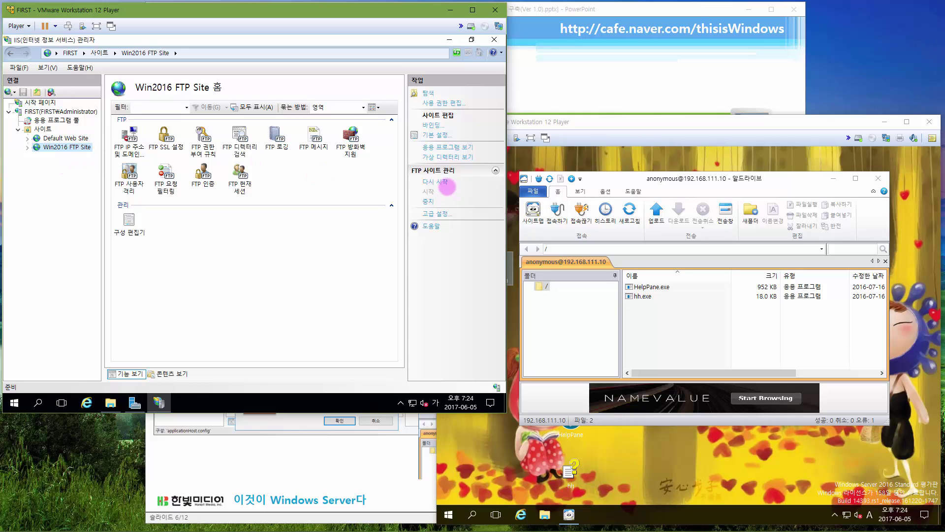
pyautogui.click(437, 182)
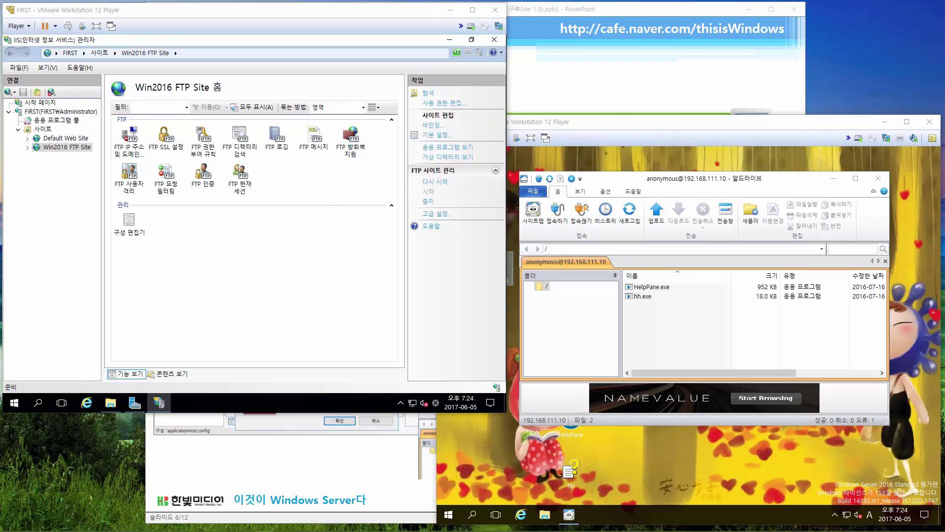
# Switch to WINCLIENT and close ALDrive, ending its connection to 192.168.111.10
pyautogui.click(708, 334)
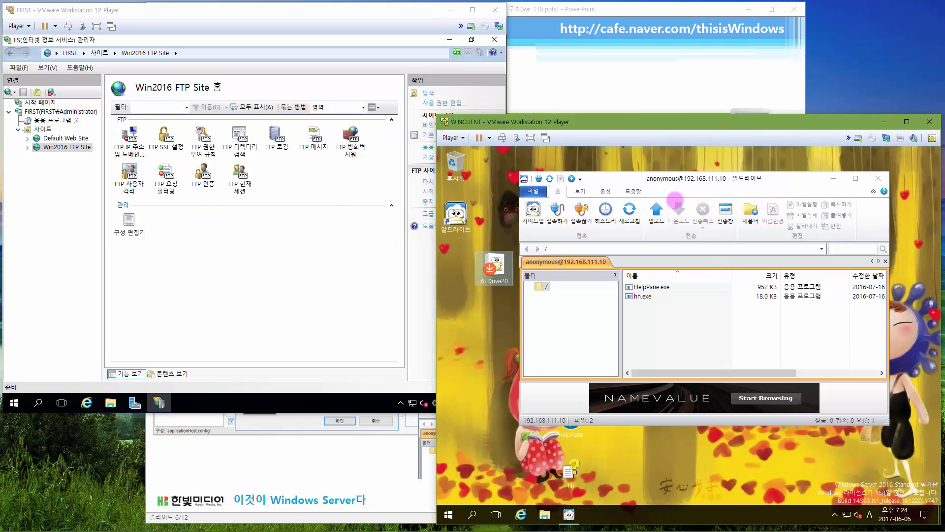
pyautogui.click(878, 178)
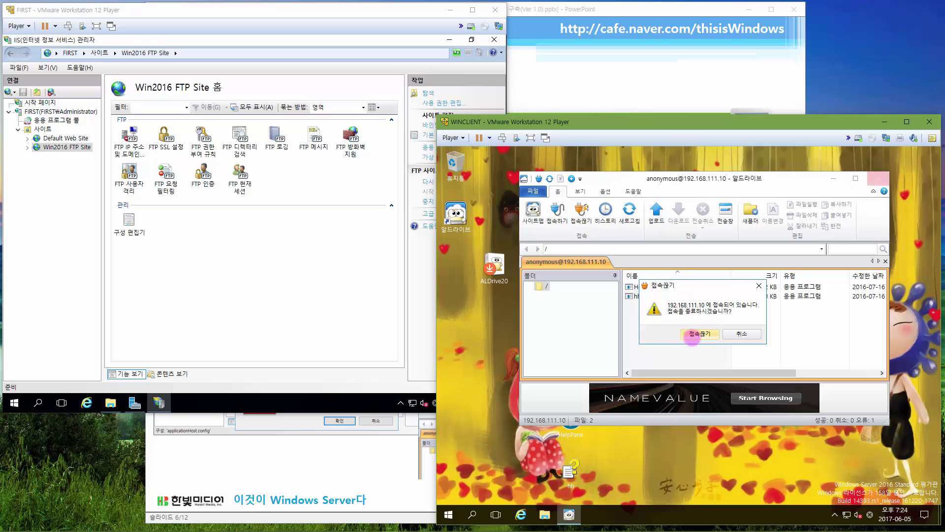
pyautogui.click(692, 334)
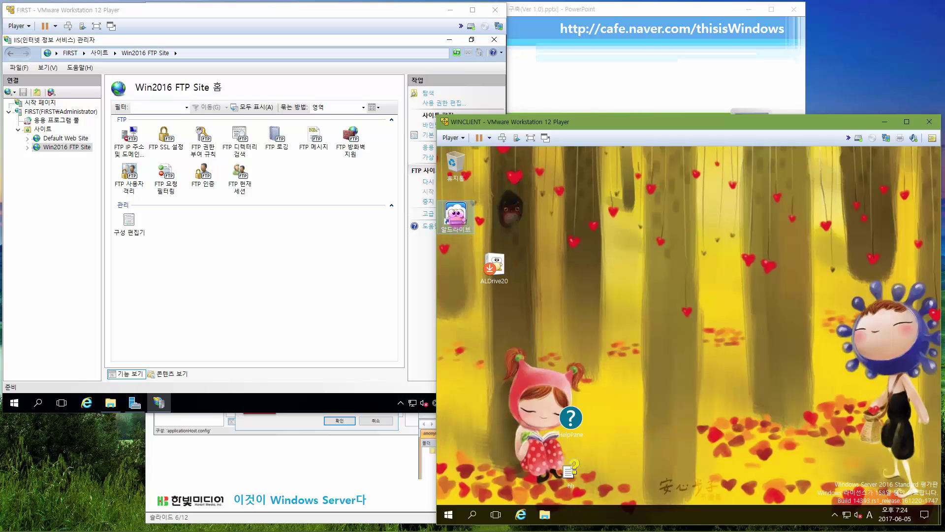
# Reopen ALDrive, connect to 192.168.111.10 on port 21 with anonymous login and plain FTP, and maximize its window
pyautogui.doubleClick(456, 217)
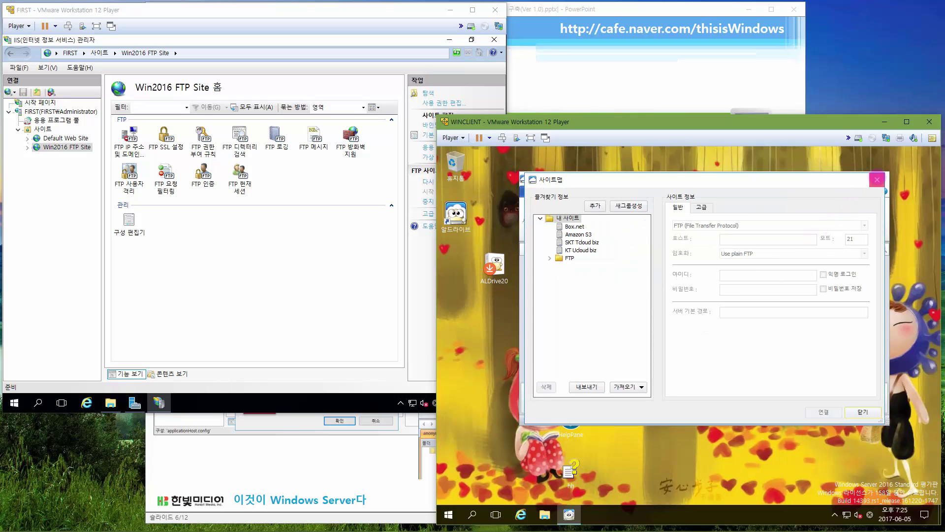
pyautogui.click(877, 179)
pyautogui.click(558, 212)
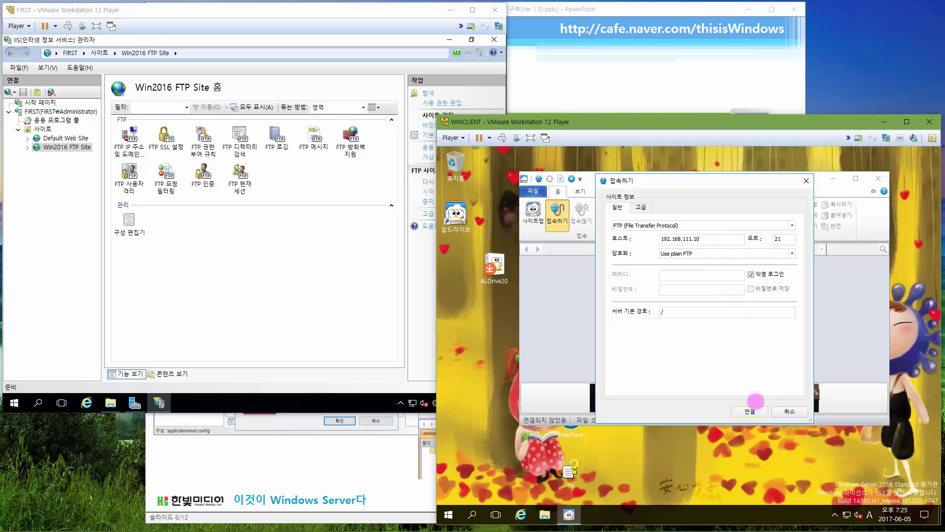
pyautogui.click(753, 411)
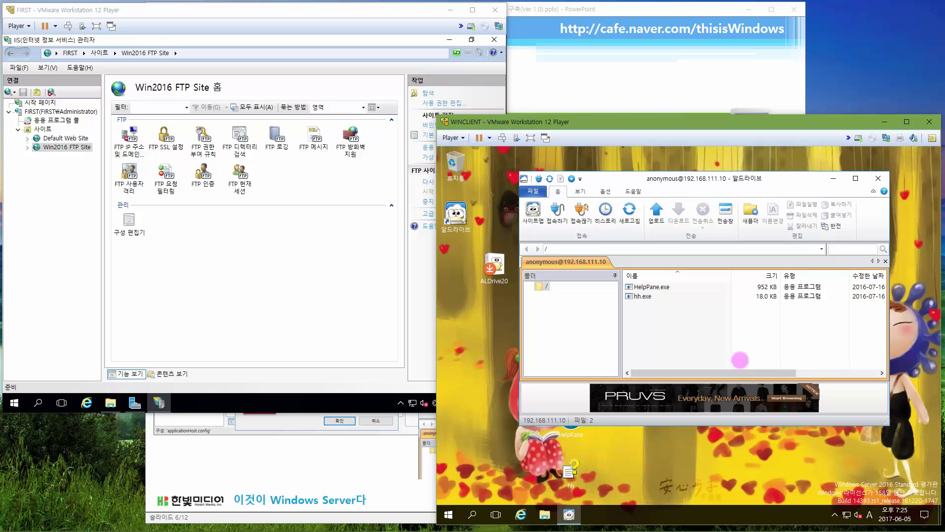
pyautogui.doubleClick(725, 179)
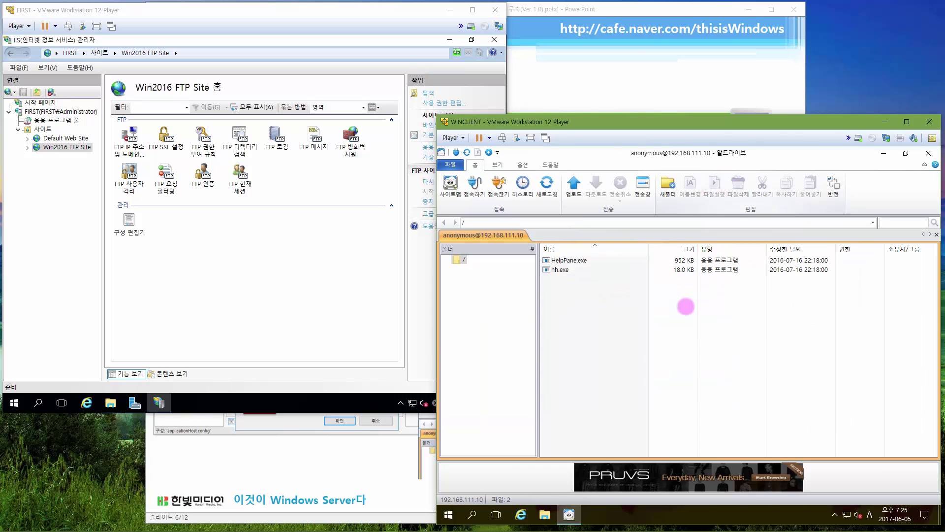
# Restore the ALDrive window to a smaller size, upload ALDrive20 from the desktop to the FTP root, and close the transfer window
pyautogui.doubleClick(661, 156)
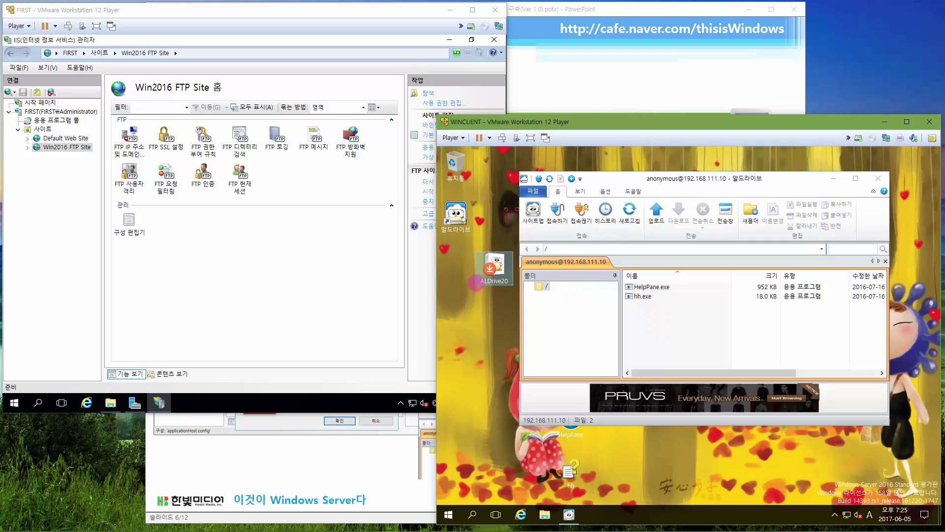
pyautogui.moveTo(494, 270); pyautogui.dragTo(679, 325)
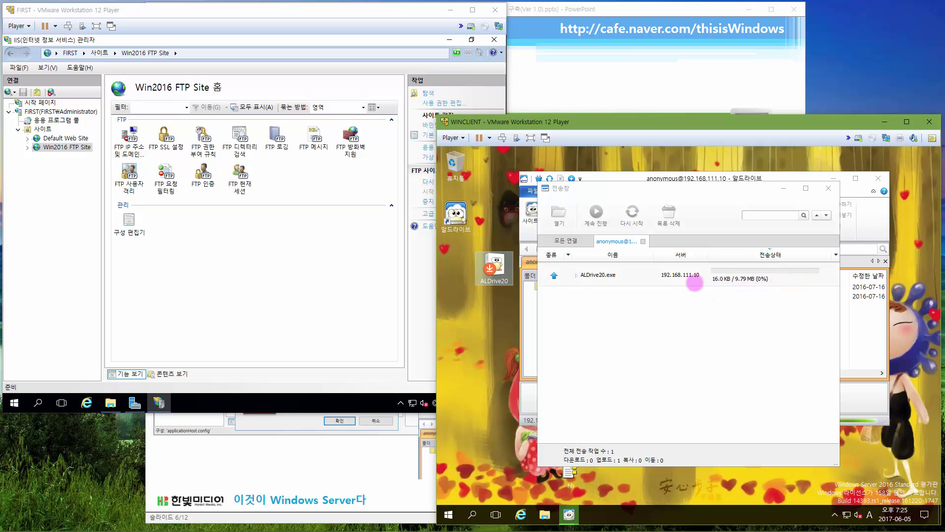
pyautogui.moveTo(671, 186); pyautogui.dragTo(674, 247)
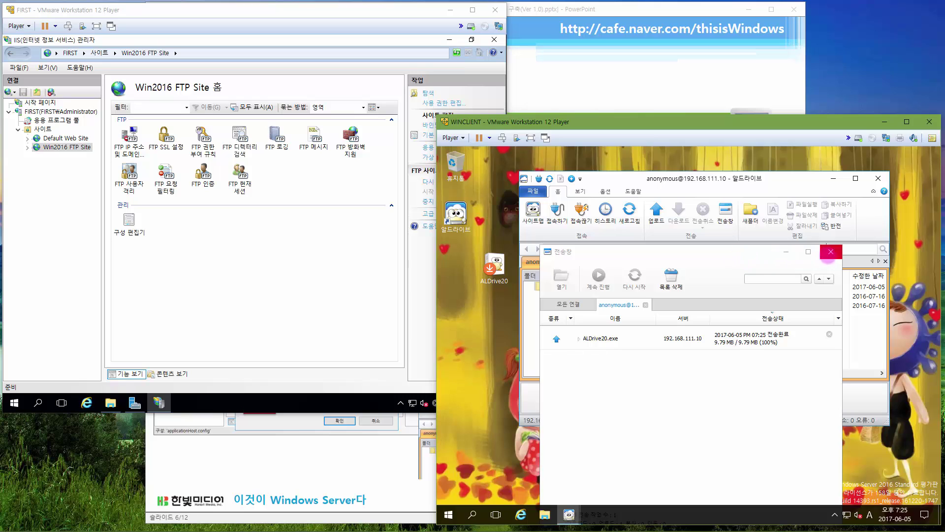
pyautogui.click(831, 252)
# Switch to FIRST, check the ftproot folder for the uploaded ALDrive20.exe, and return to the PowerPoint slide show
pyautogui.click(247, 308)
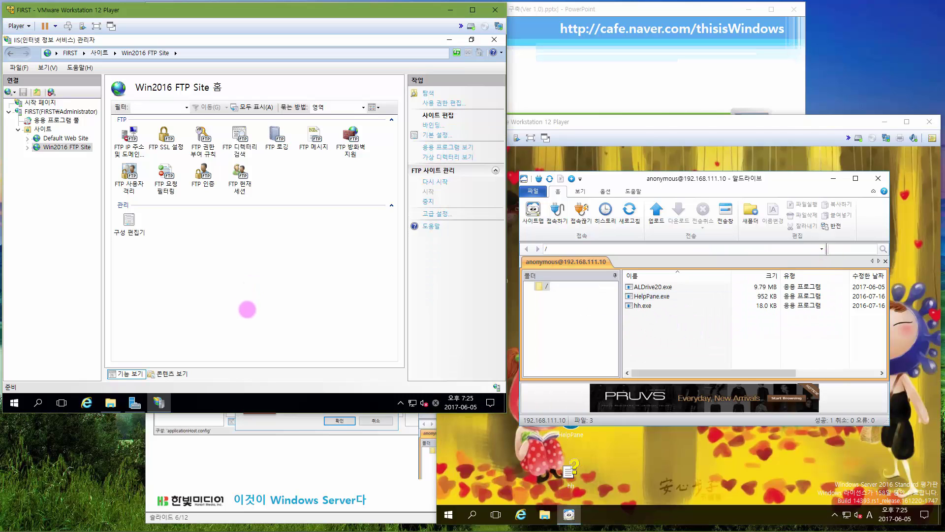
pyautogui.click(110, 402)
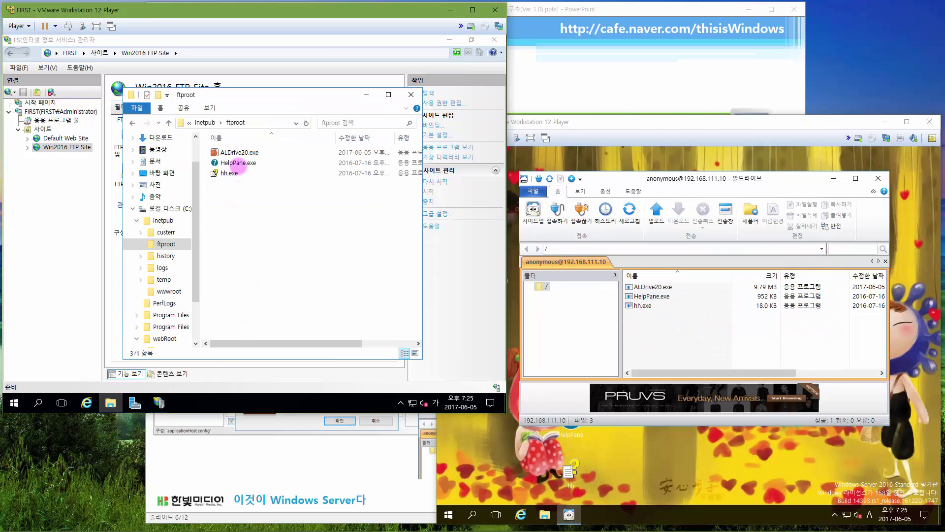
pyautogui.click(241, 152)
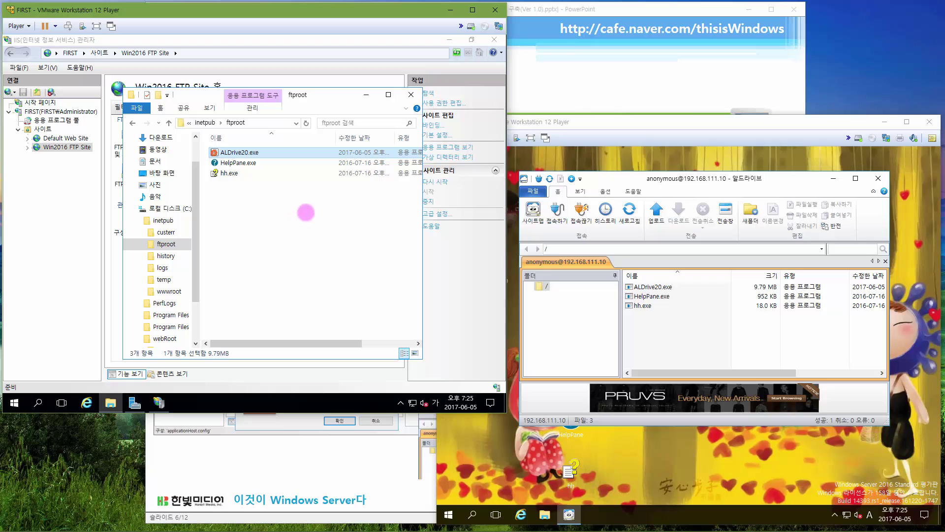
pyautogui.click(334, 456)
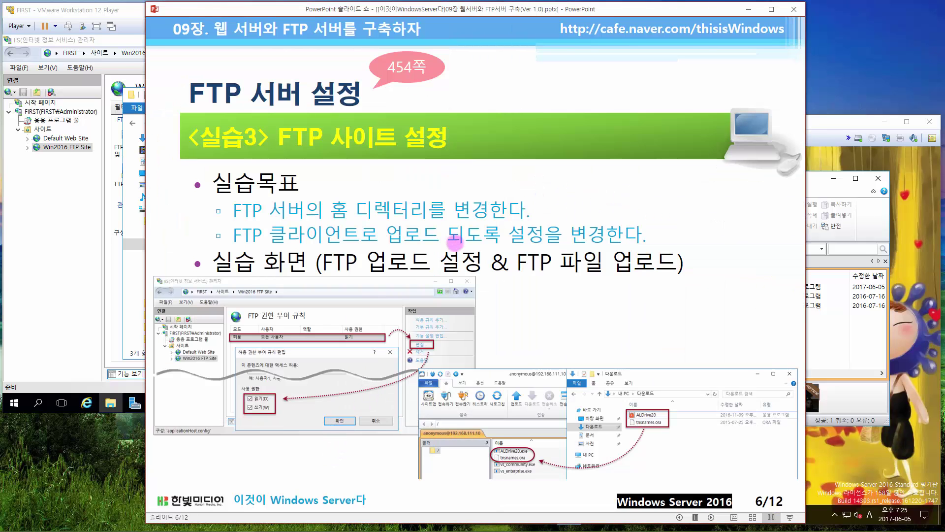